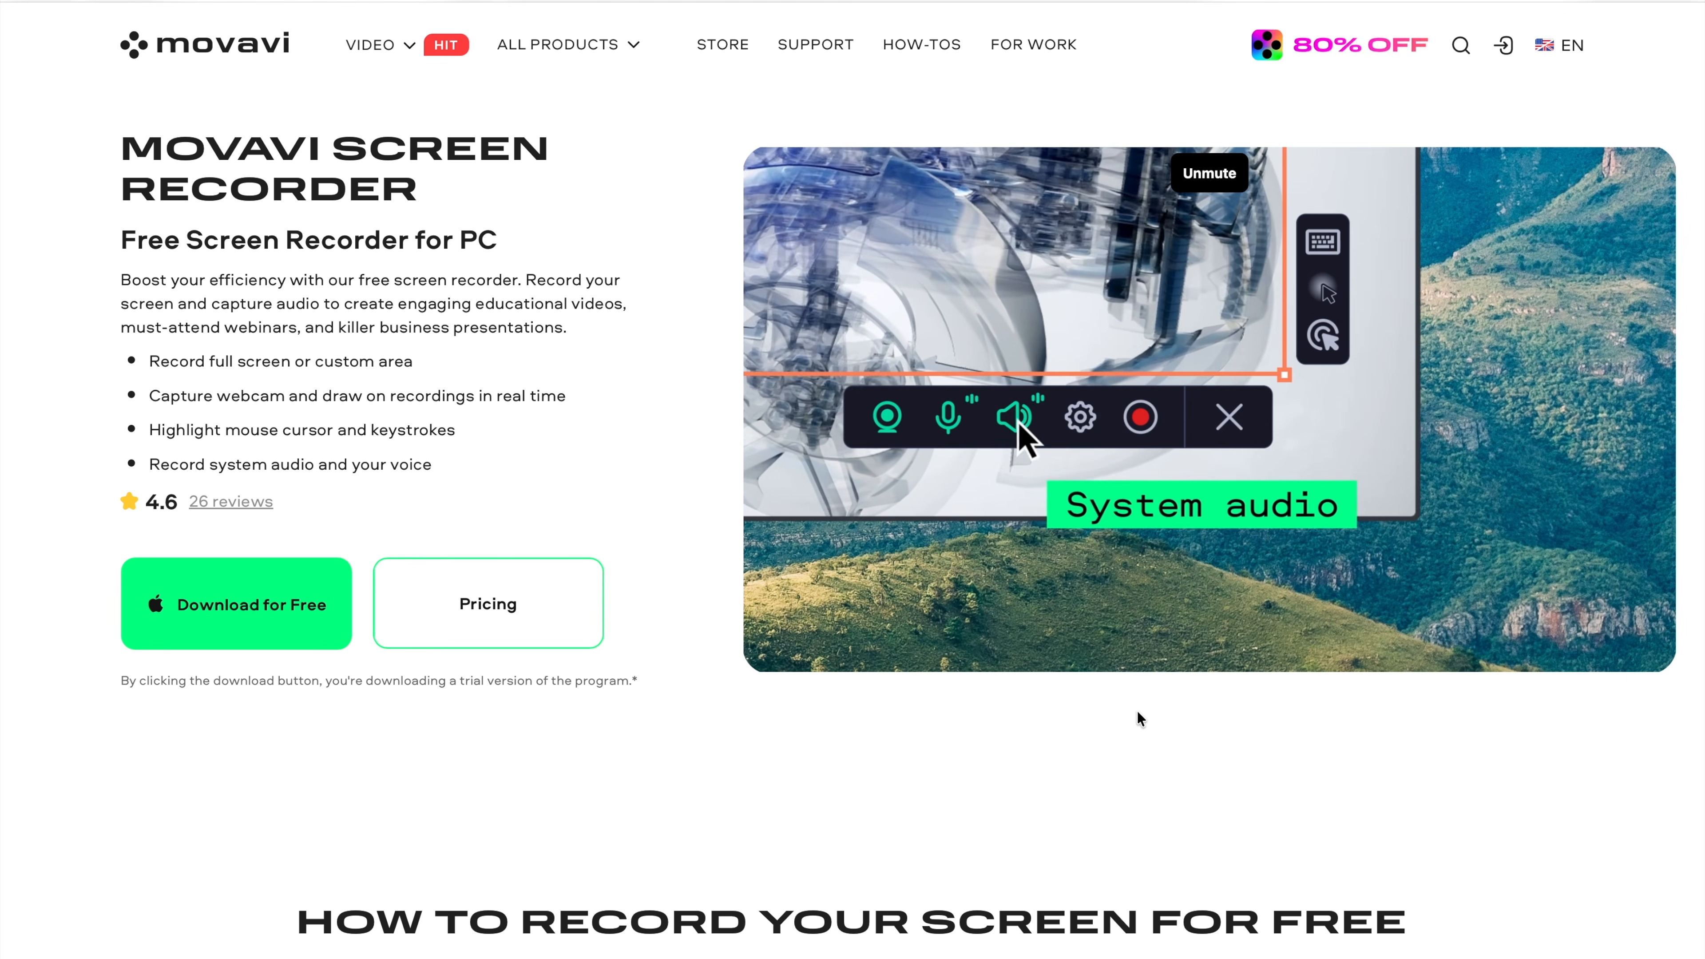
Browse the best features section of the Movavi Screen Recorder page, including webcam recordings, screen annotation and keystroke display.
scroll(1138, 710, "down", 15)
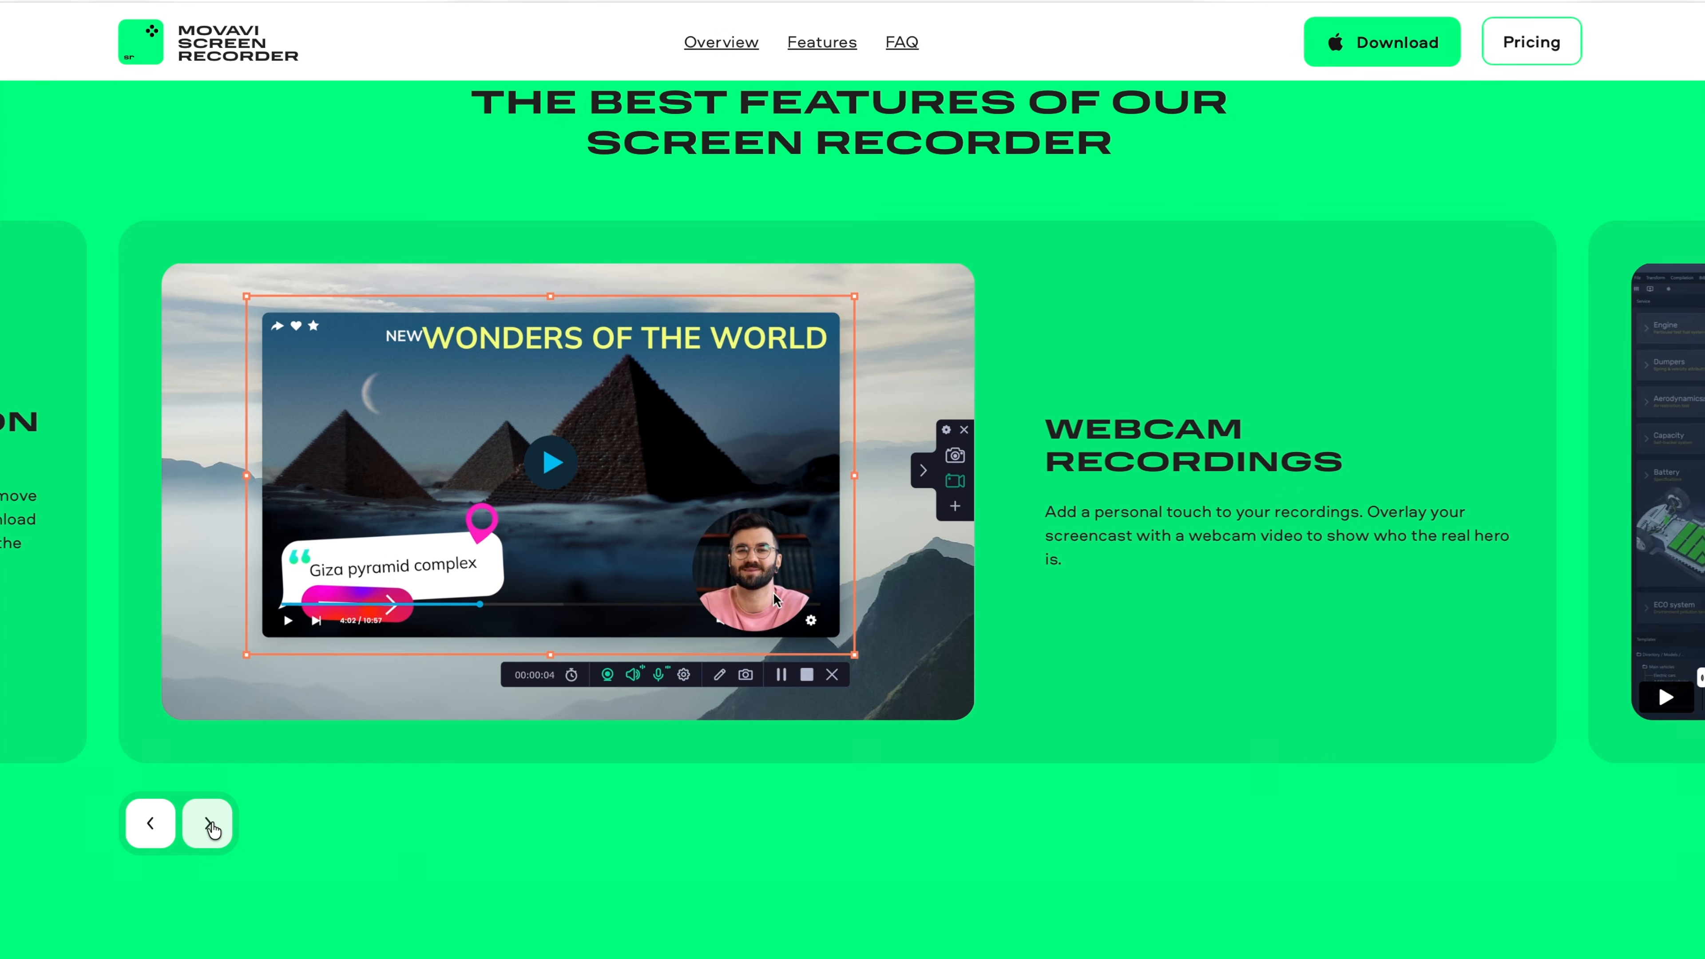
left_click(211, 823)
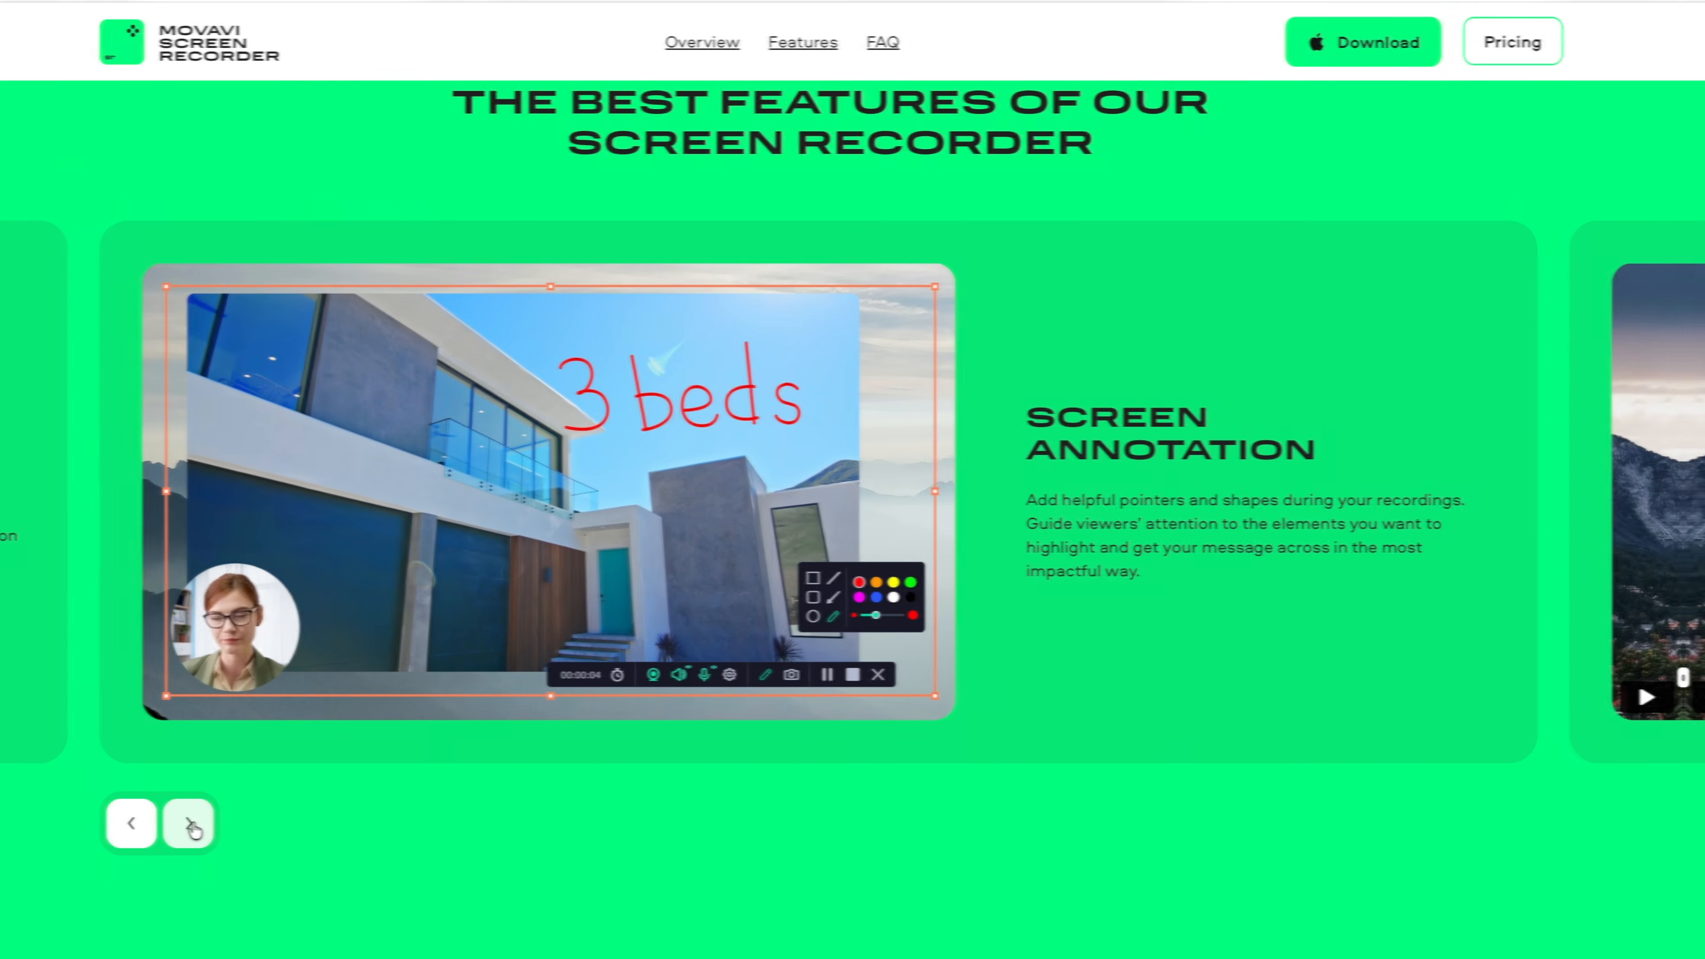
left_click(211, 823)
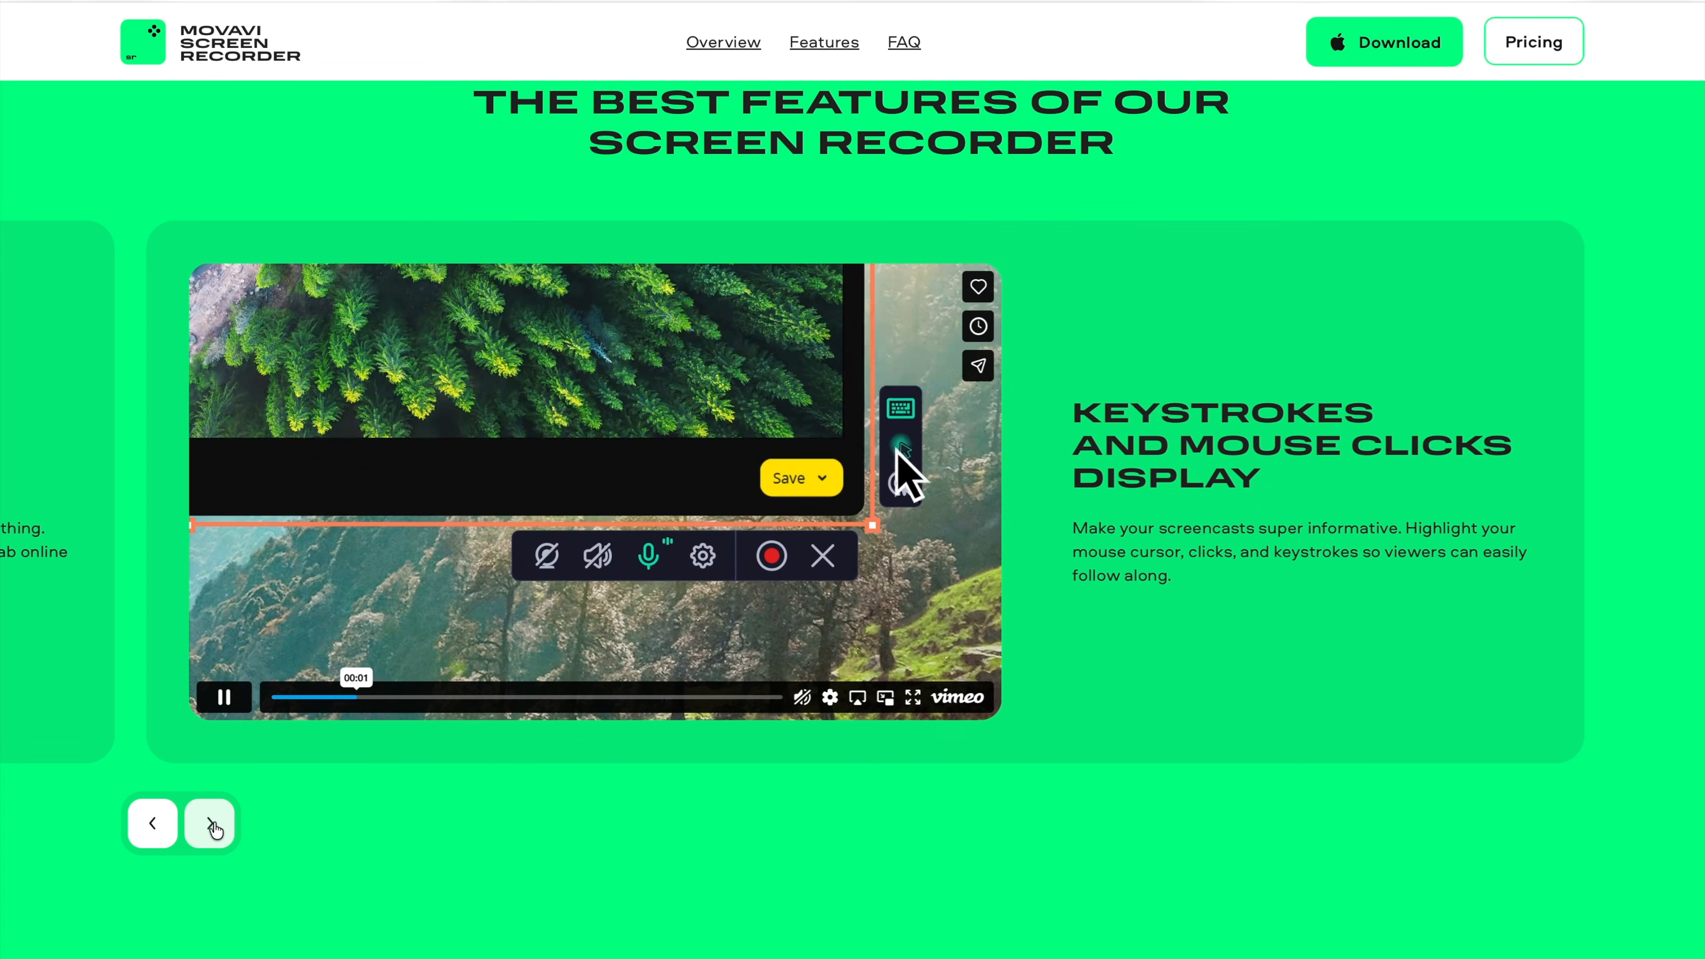
Launch Movavi Screen Recorder and view the extra features offered for quick access on its control panel.
key("alt+space")
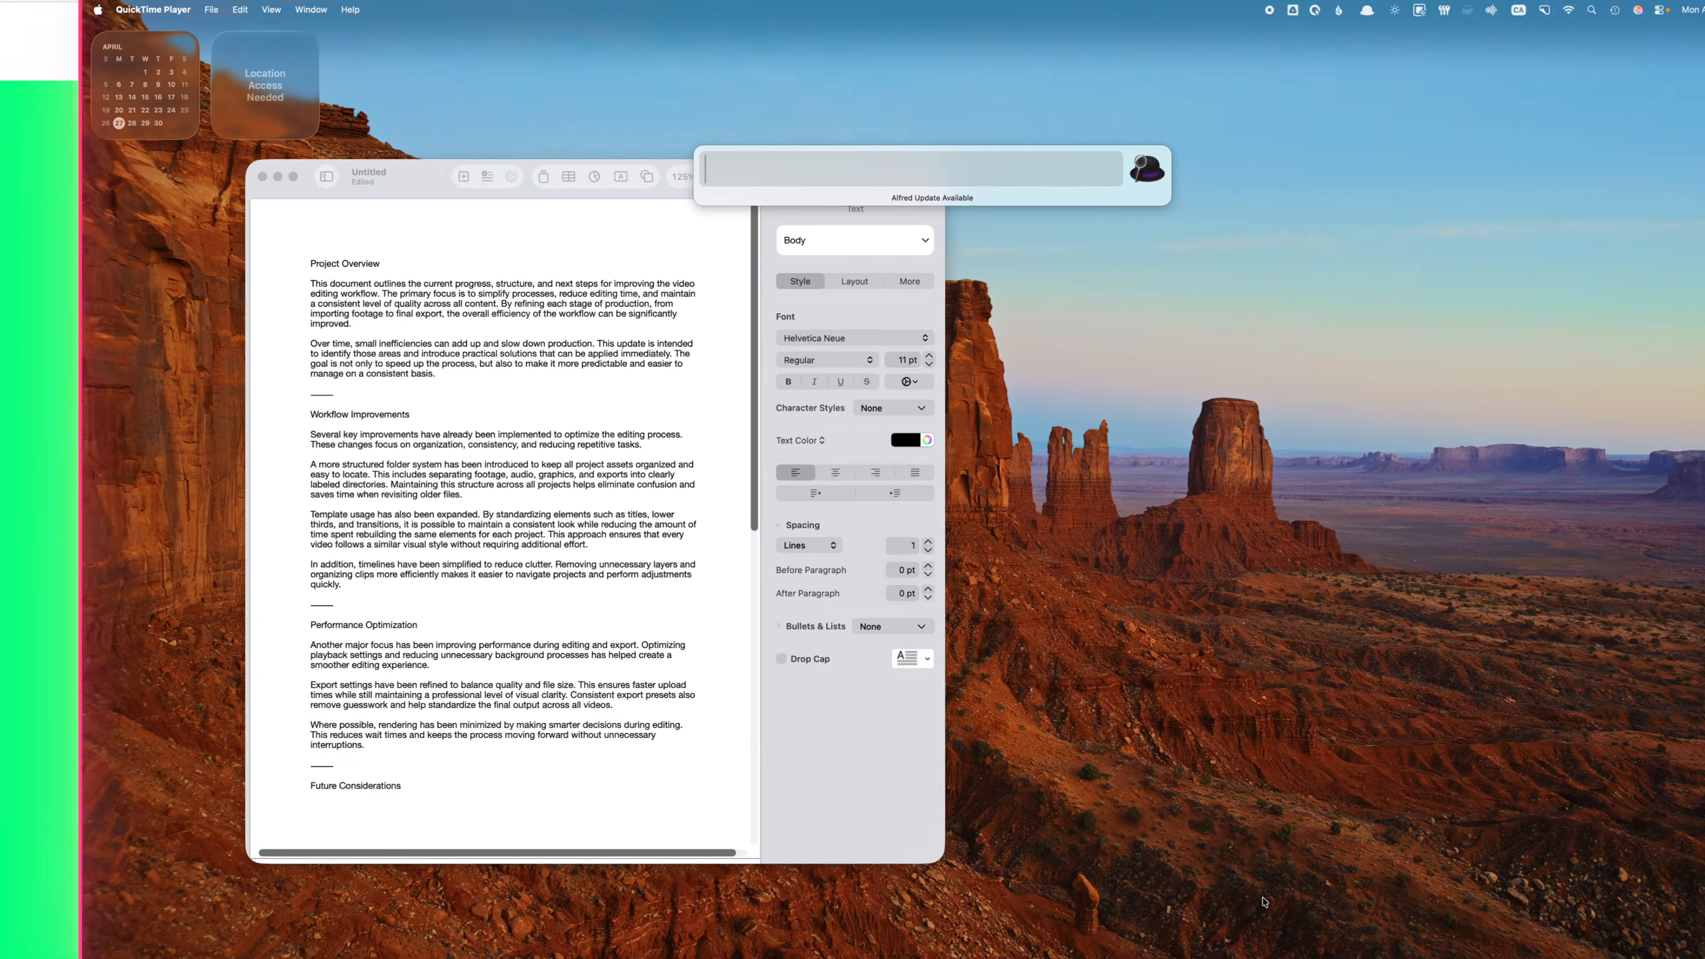
type("movavi")
key("Return")
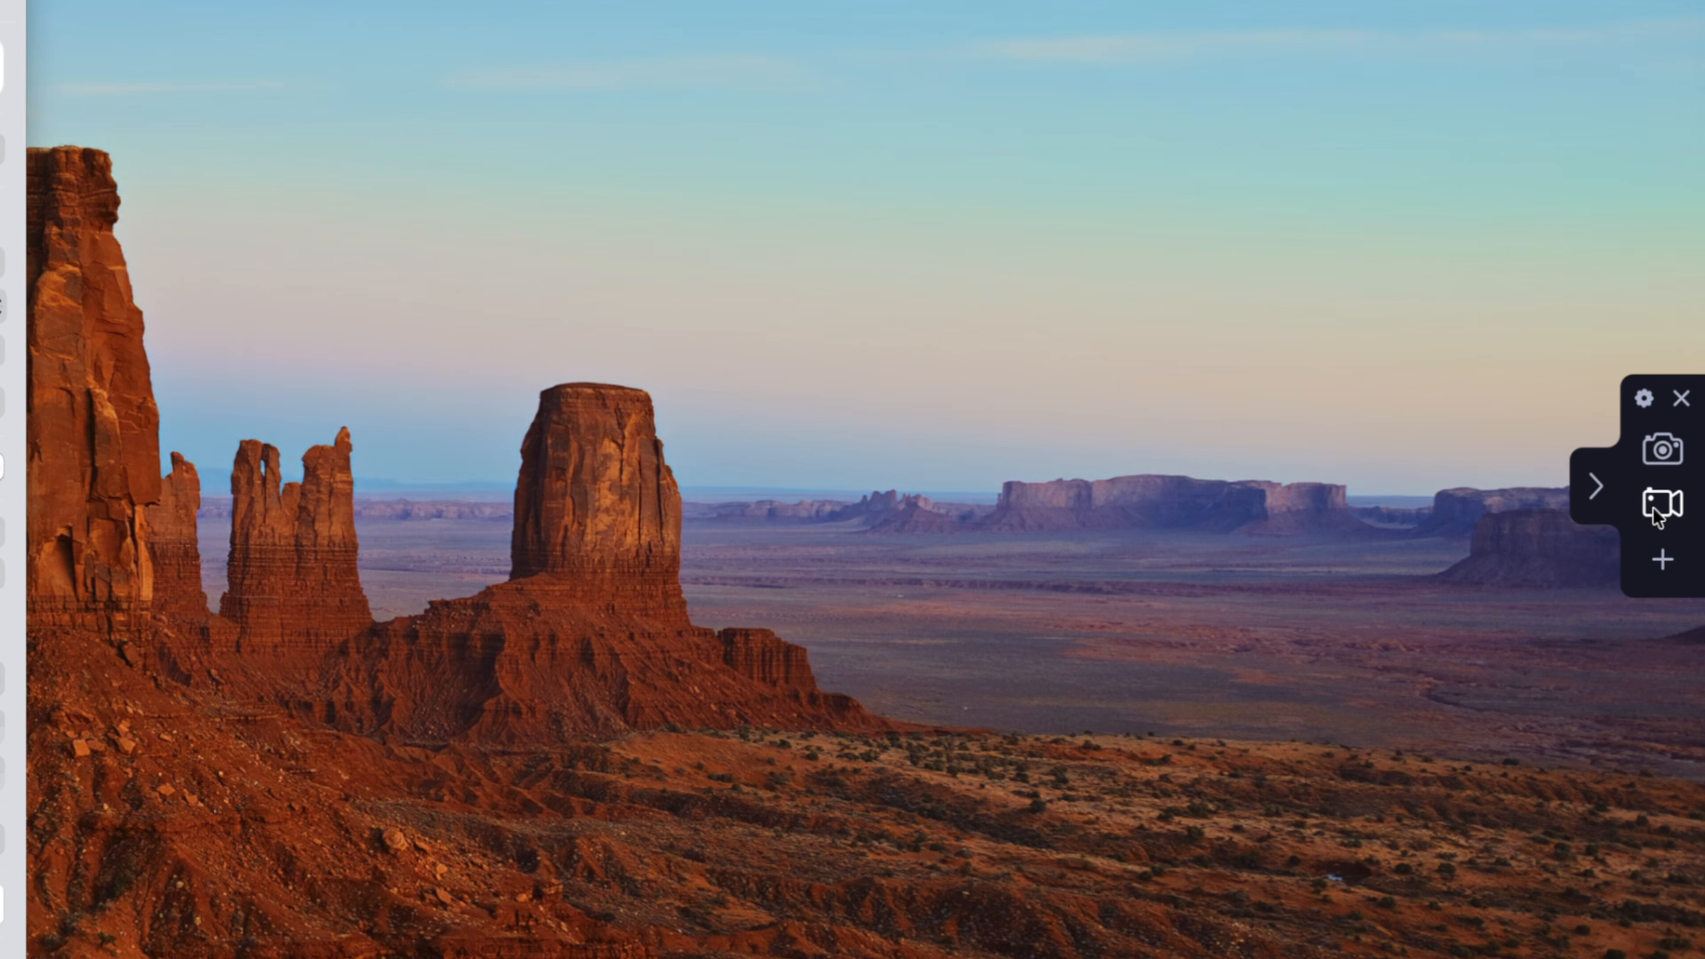
left_click(1662, 560)
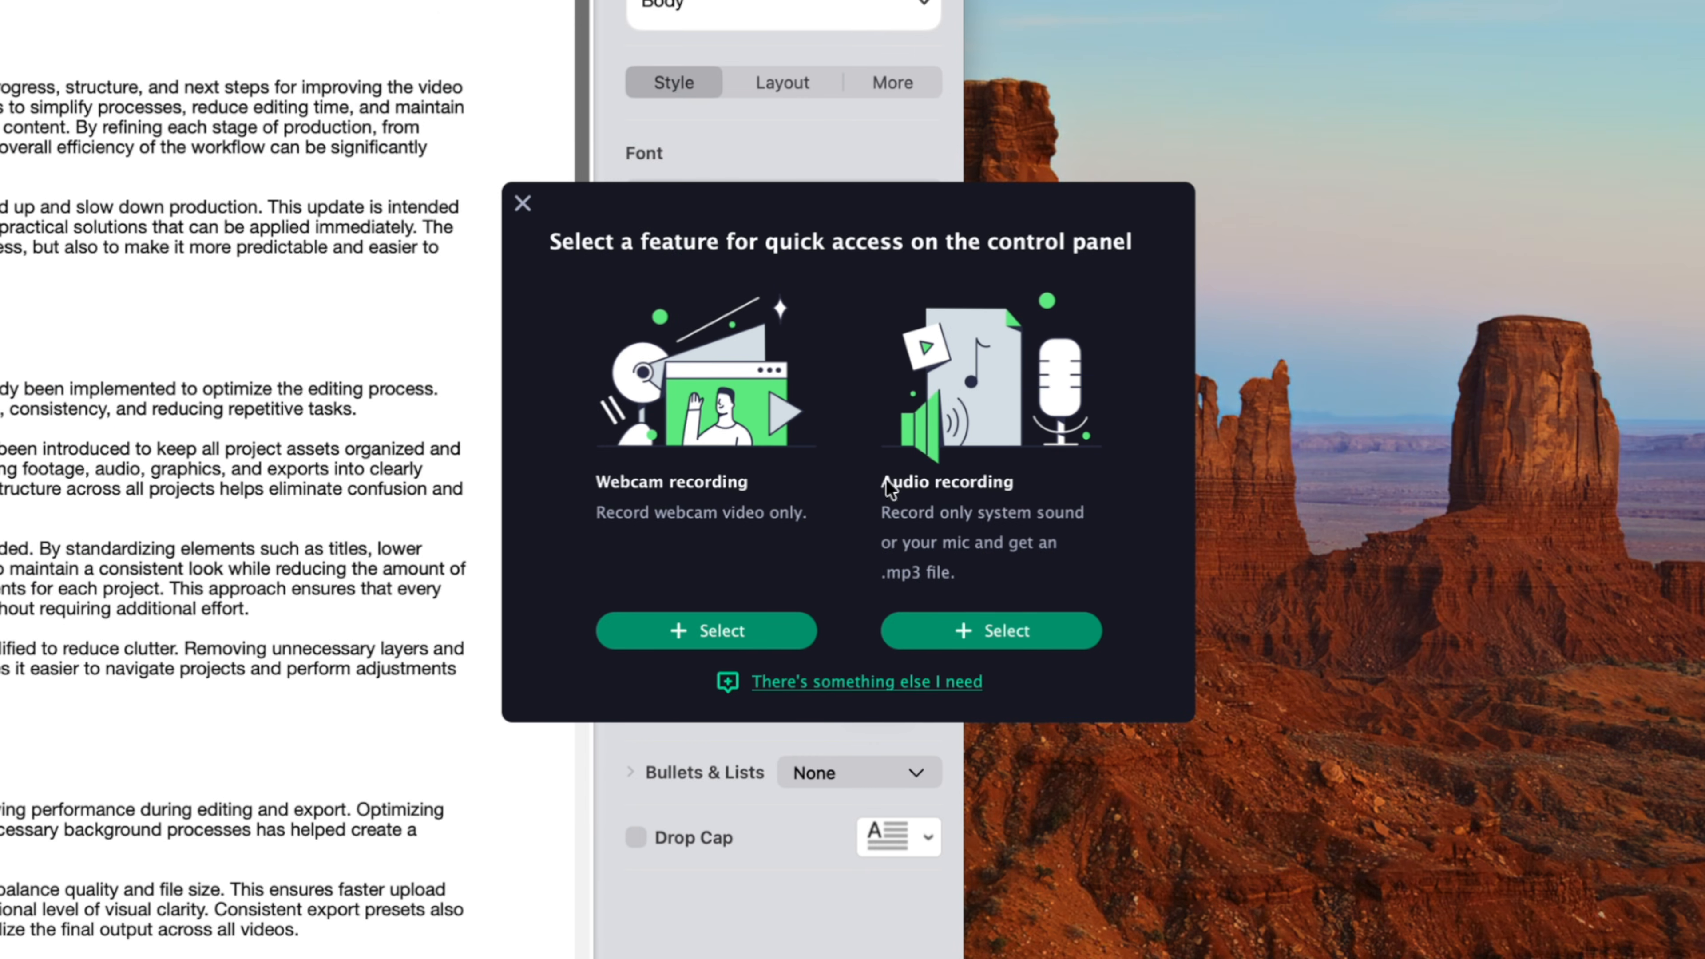
left_click(530, 208)
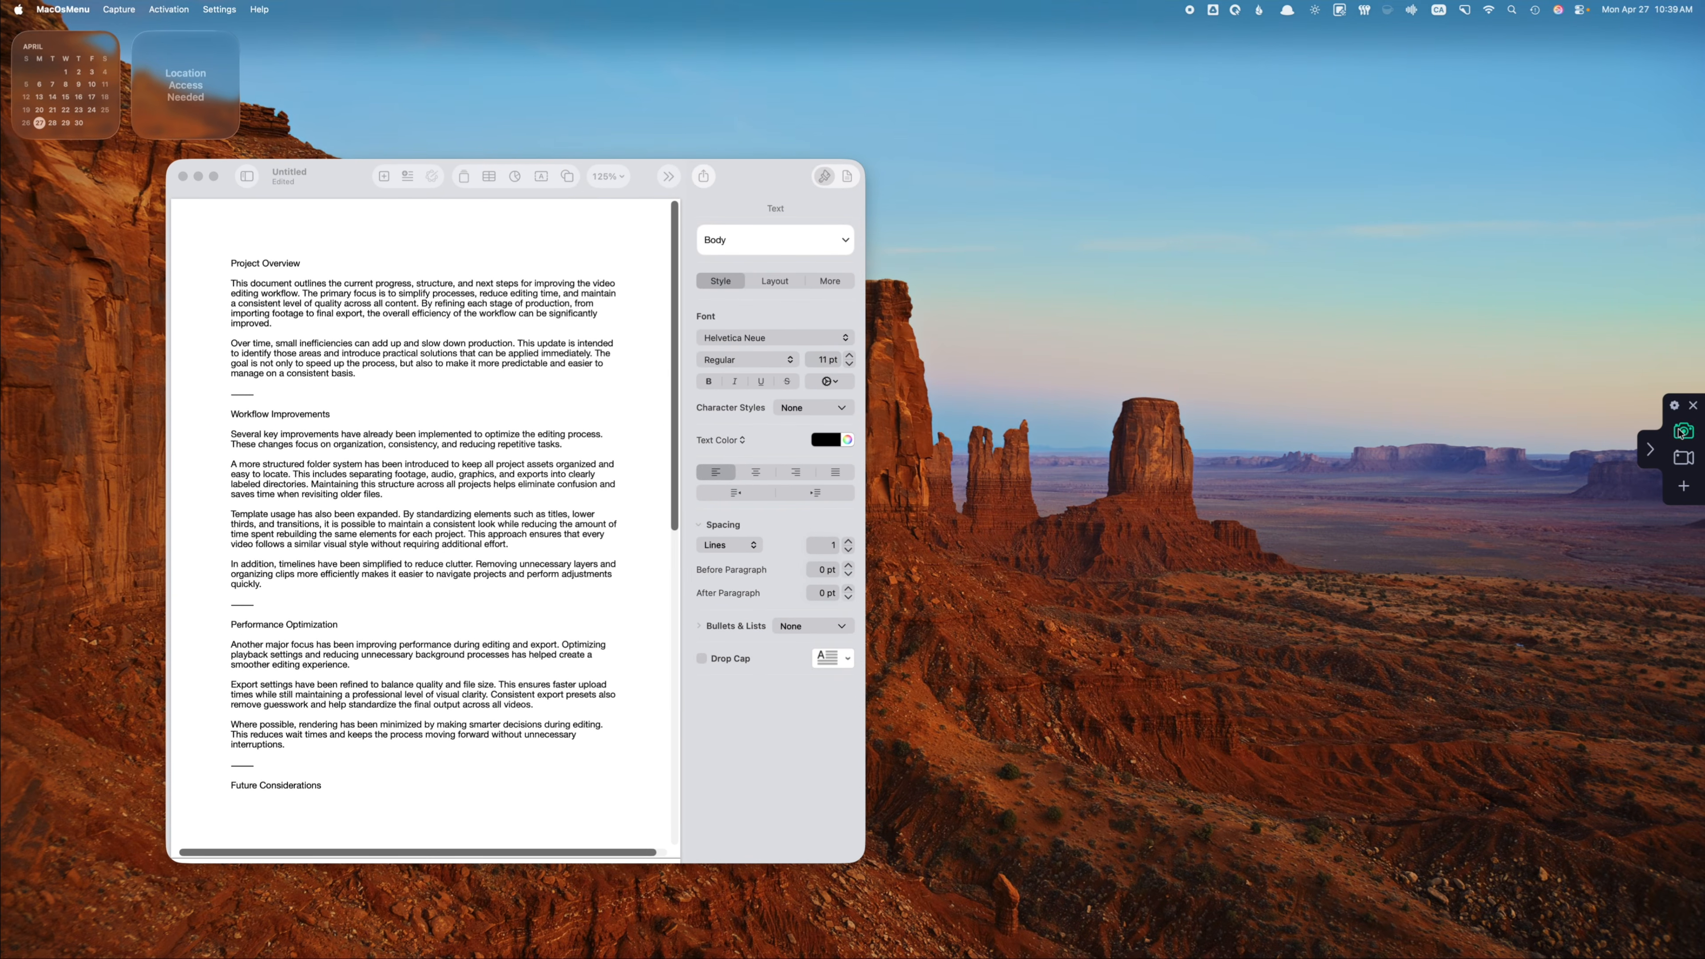
Capture a screenshot of only the page area of the open text document, 765 by 990.
left_click(1682, 430)
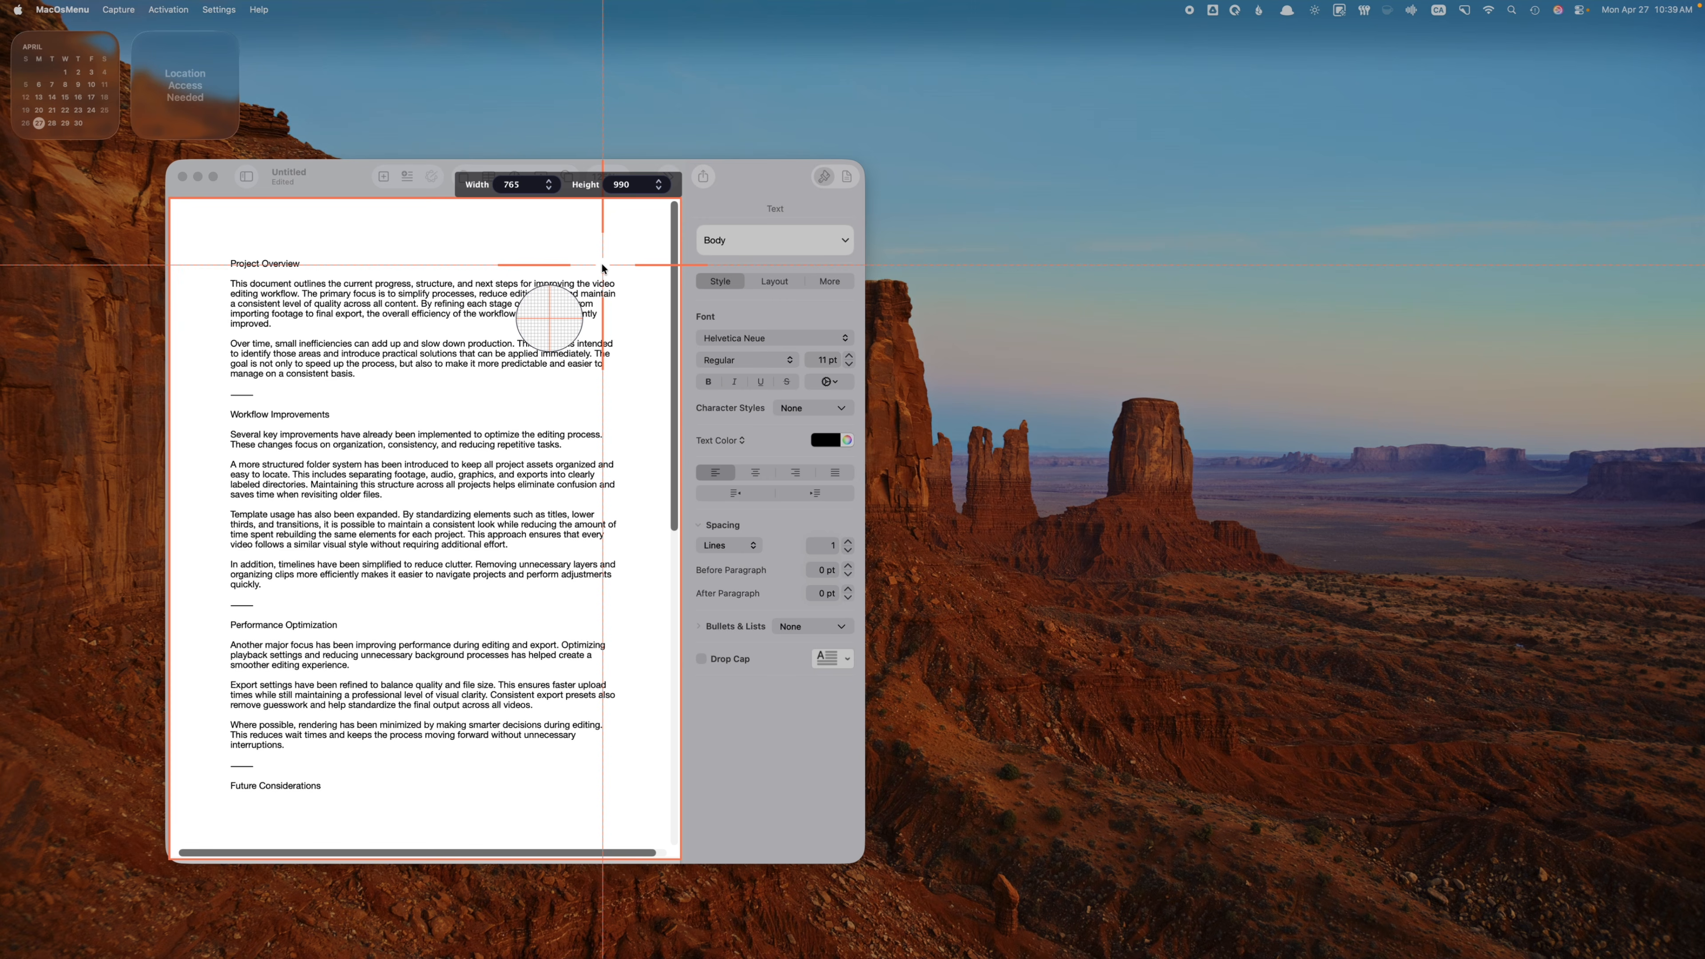
left_click(601, 266)
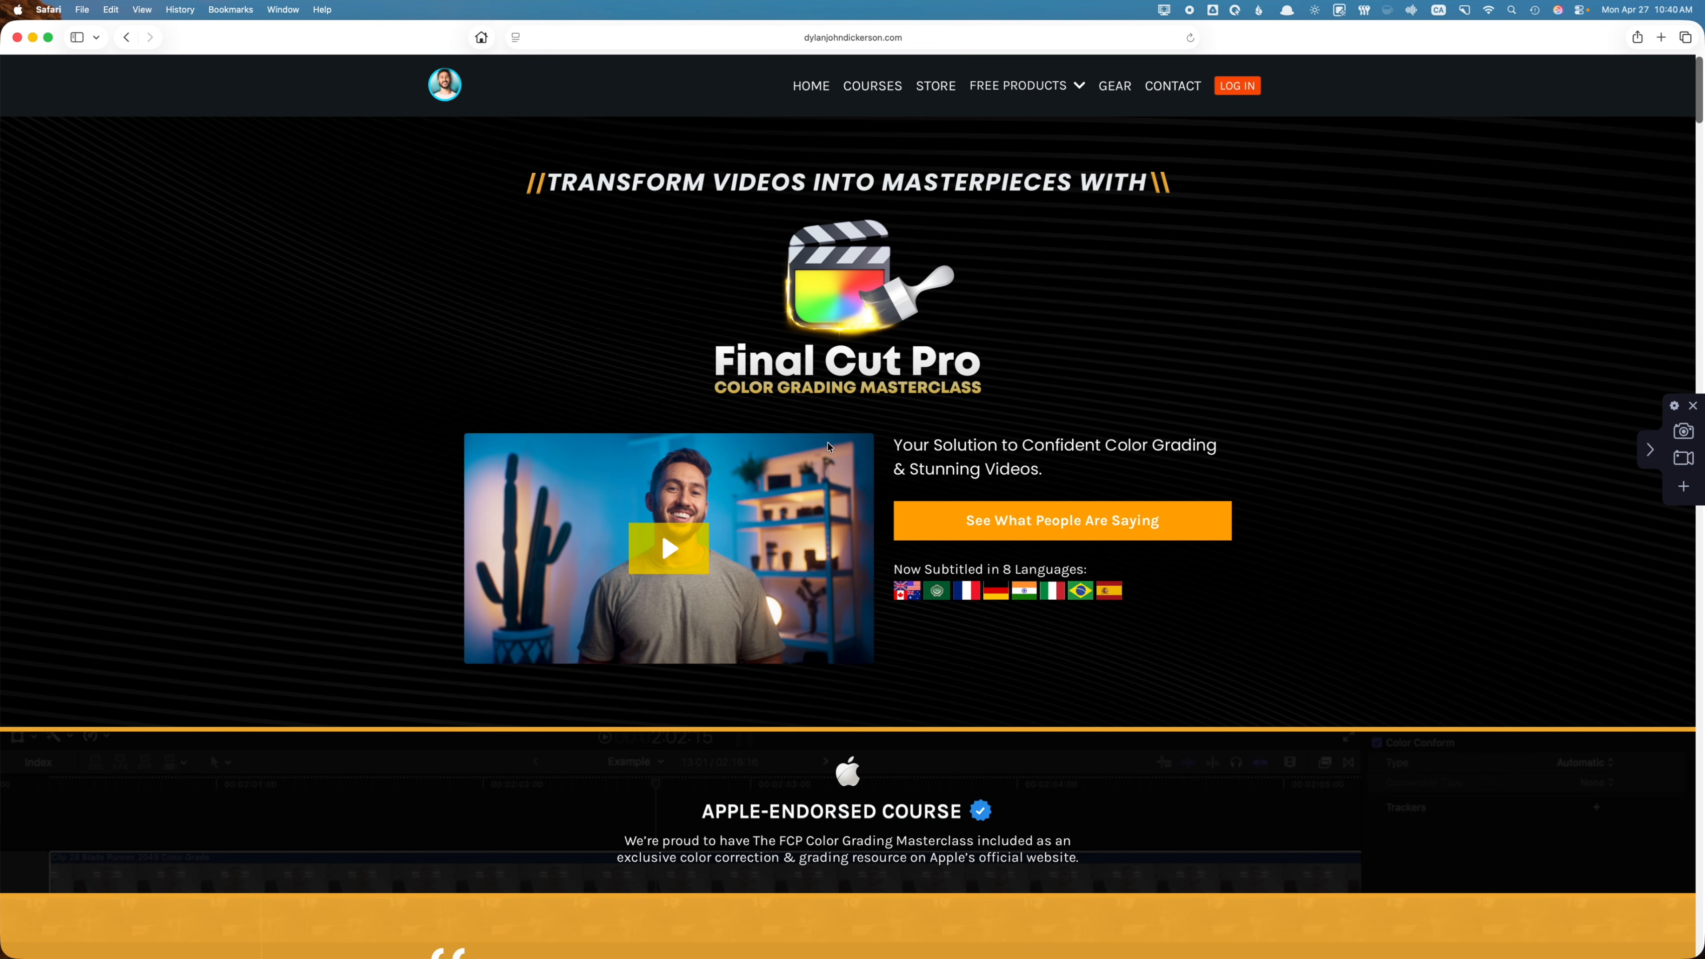
Capture a scrolling screenshot of the Final Cut Pro Color Grading Masterclass web page, using the full 2560 by 1358 page area.
scroll(827, 446, "down", 10)
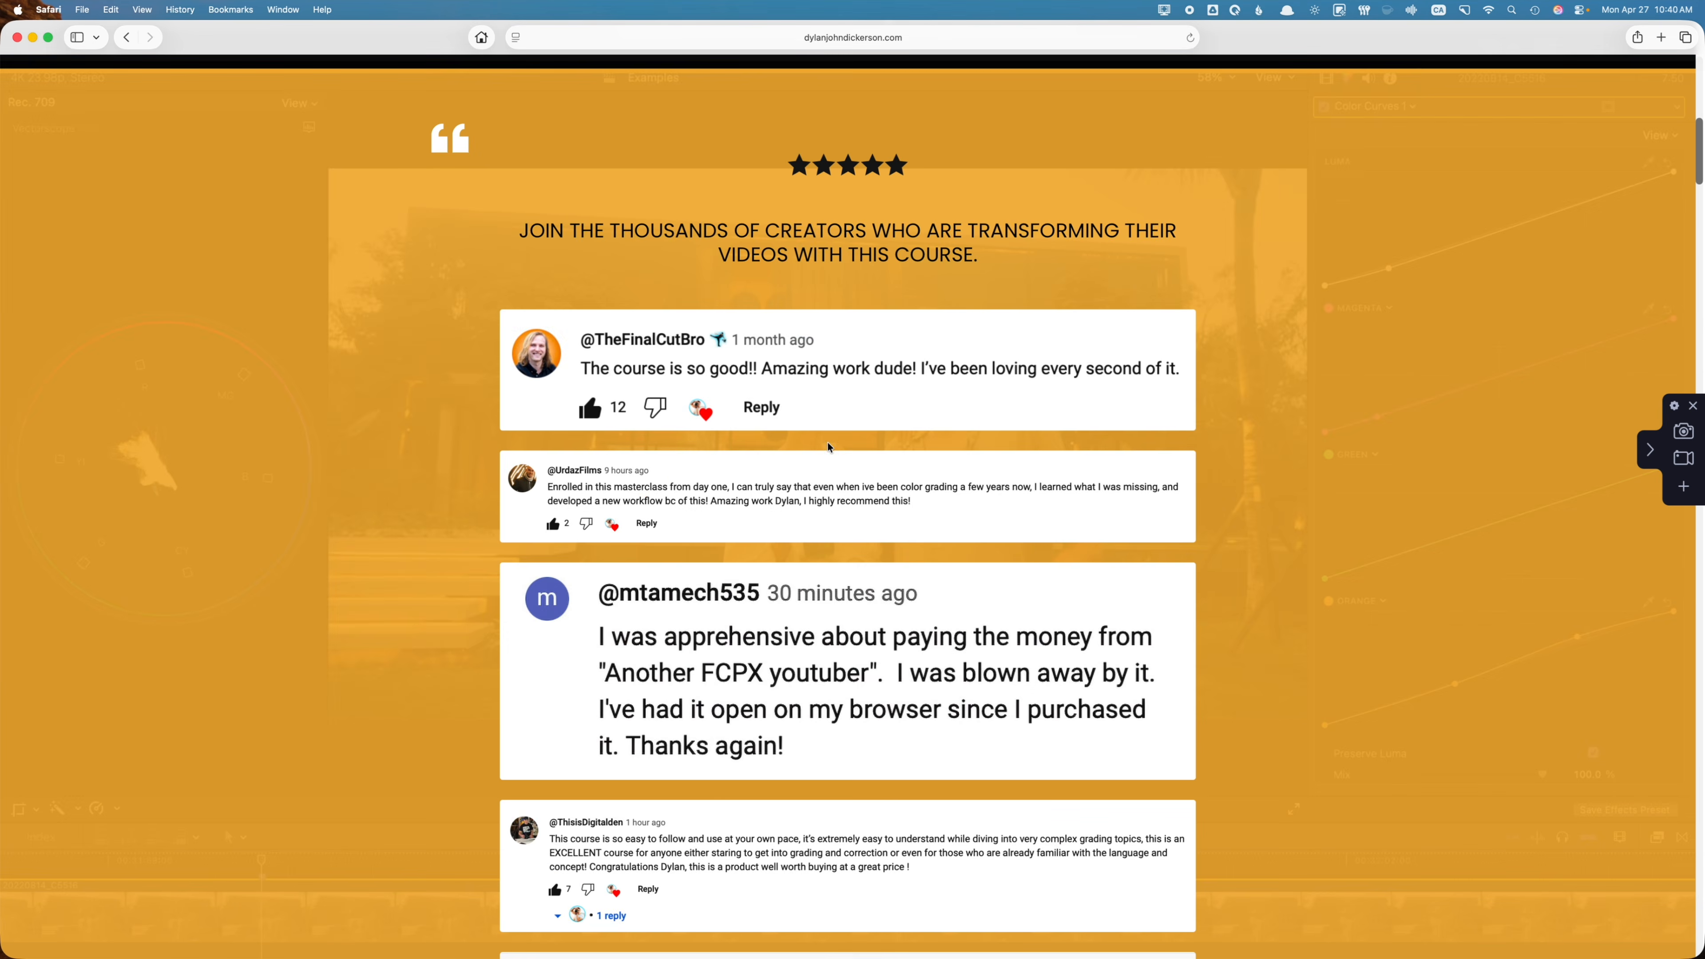
scroll(827, 443, "down", 10)
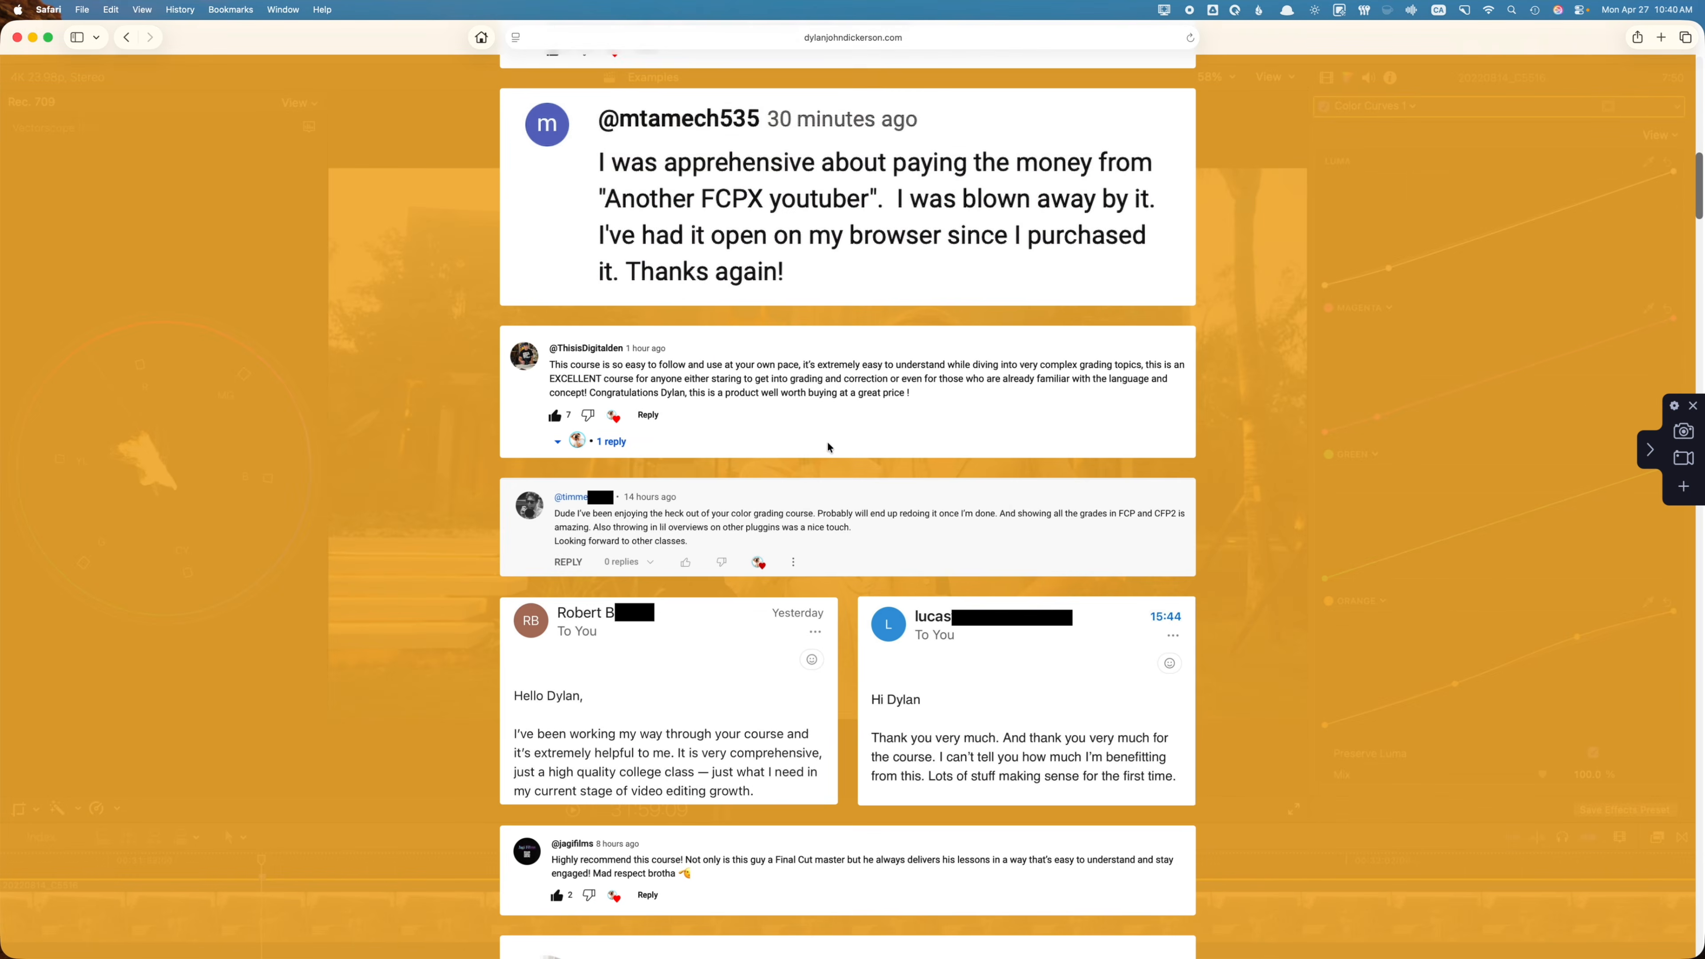
scroll(827, 446, "down", 10)
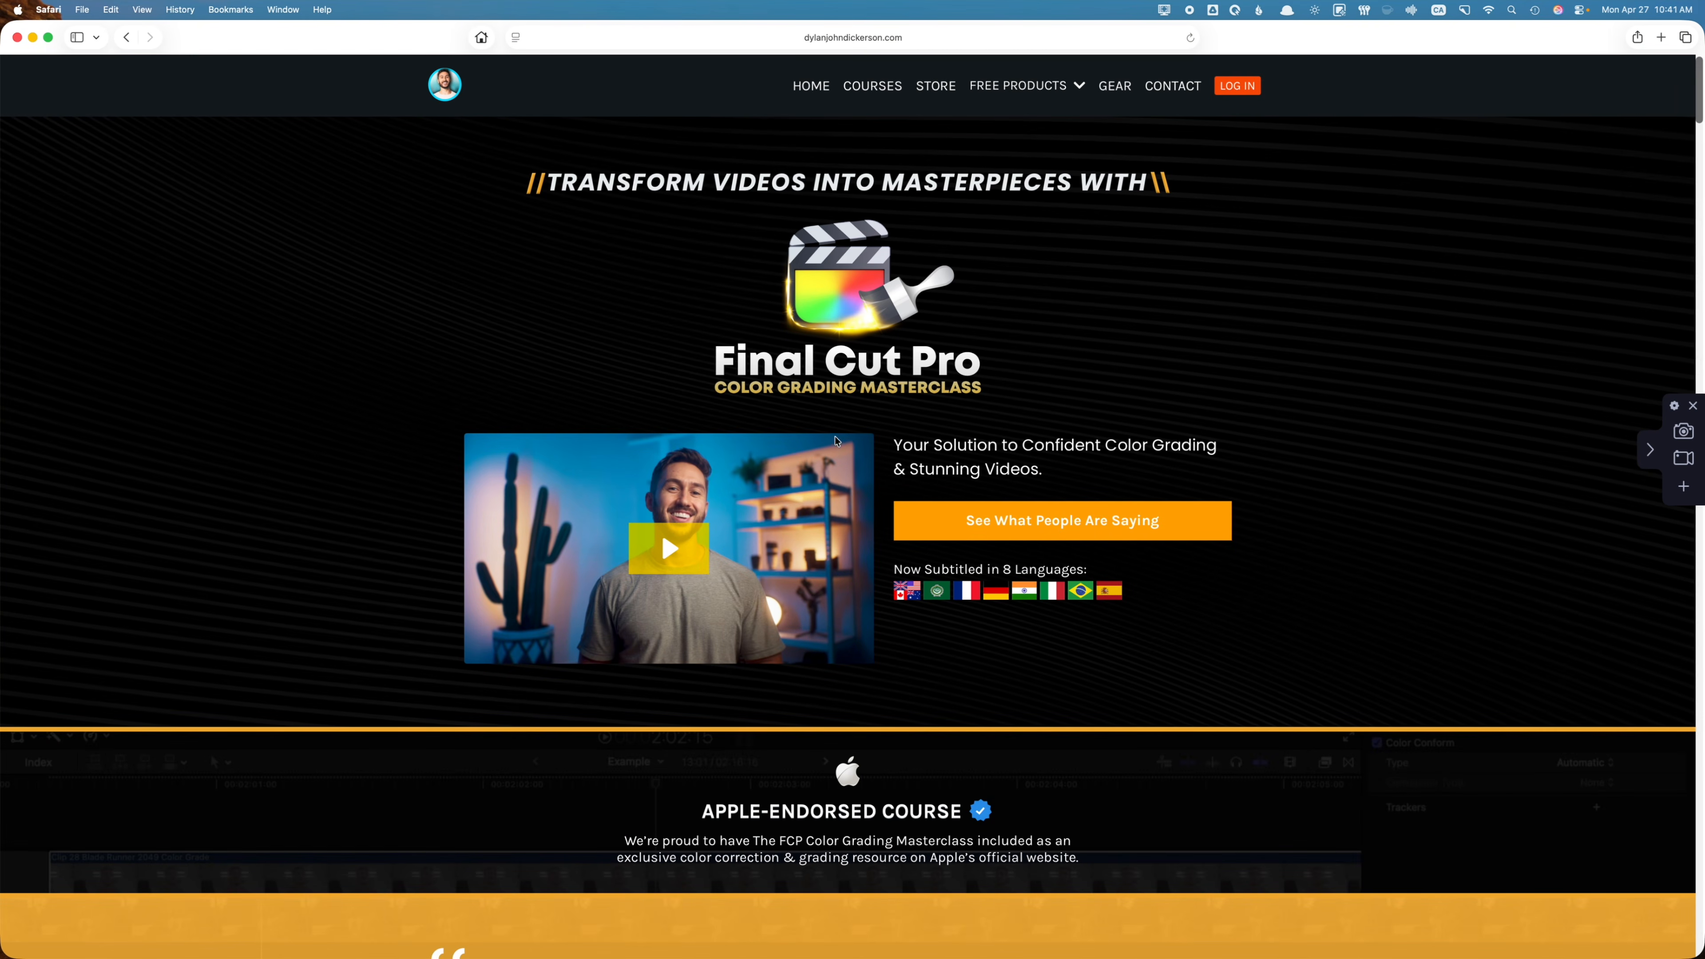
left_click(1682, 431)
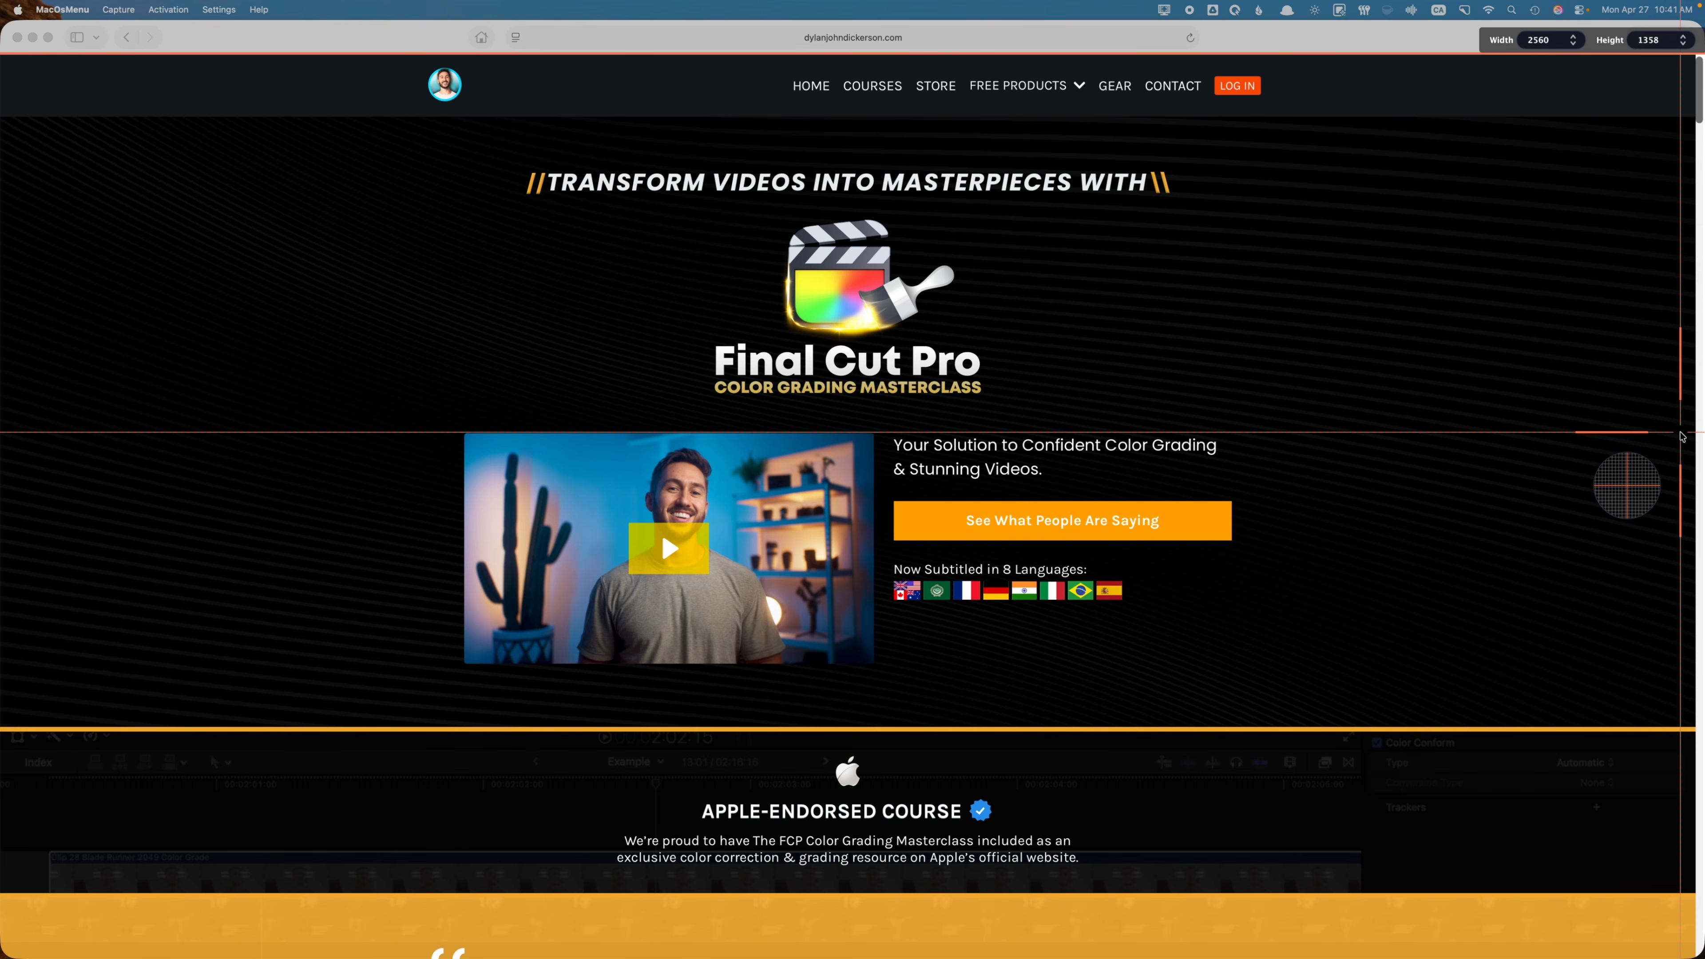
left_click(1682, 436)
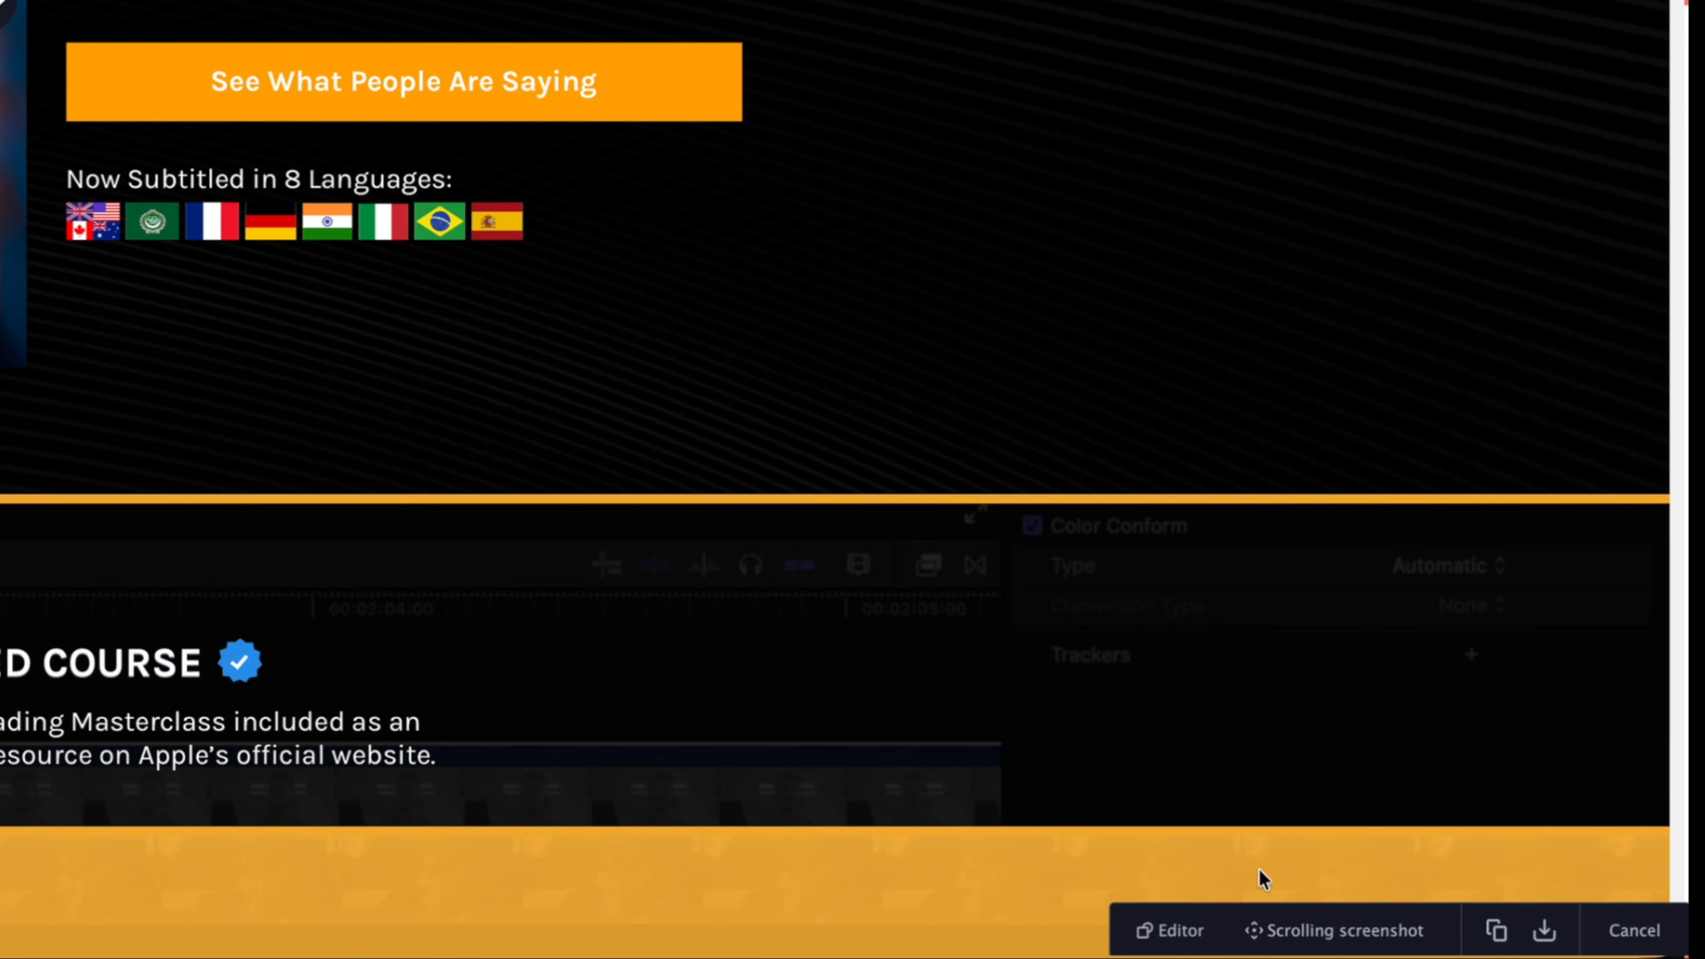
left_click(1292, 932)
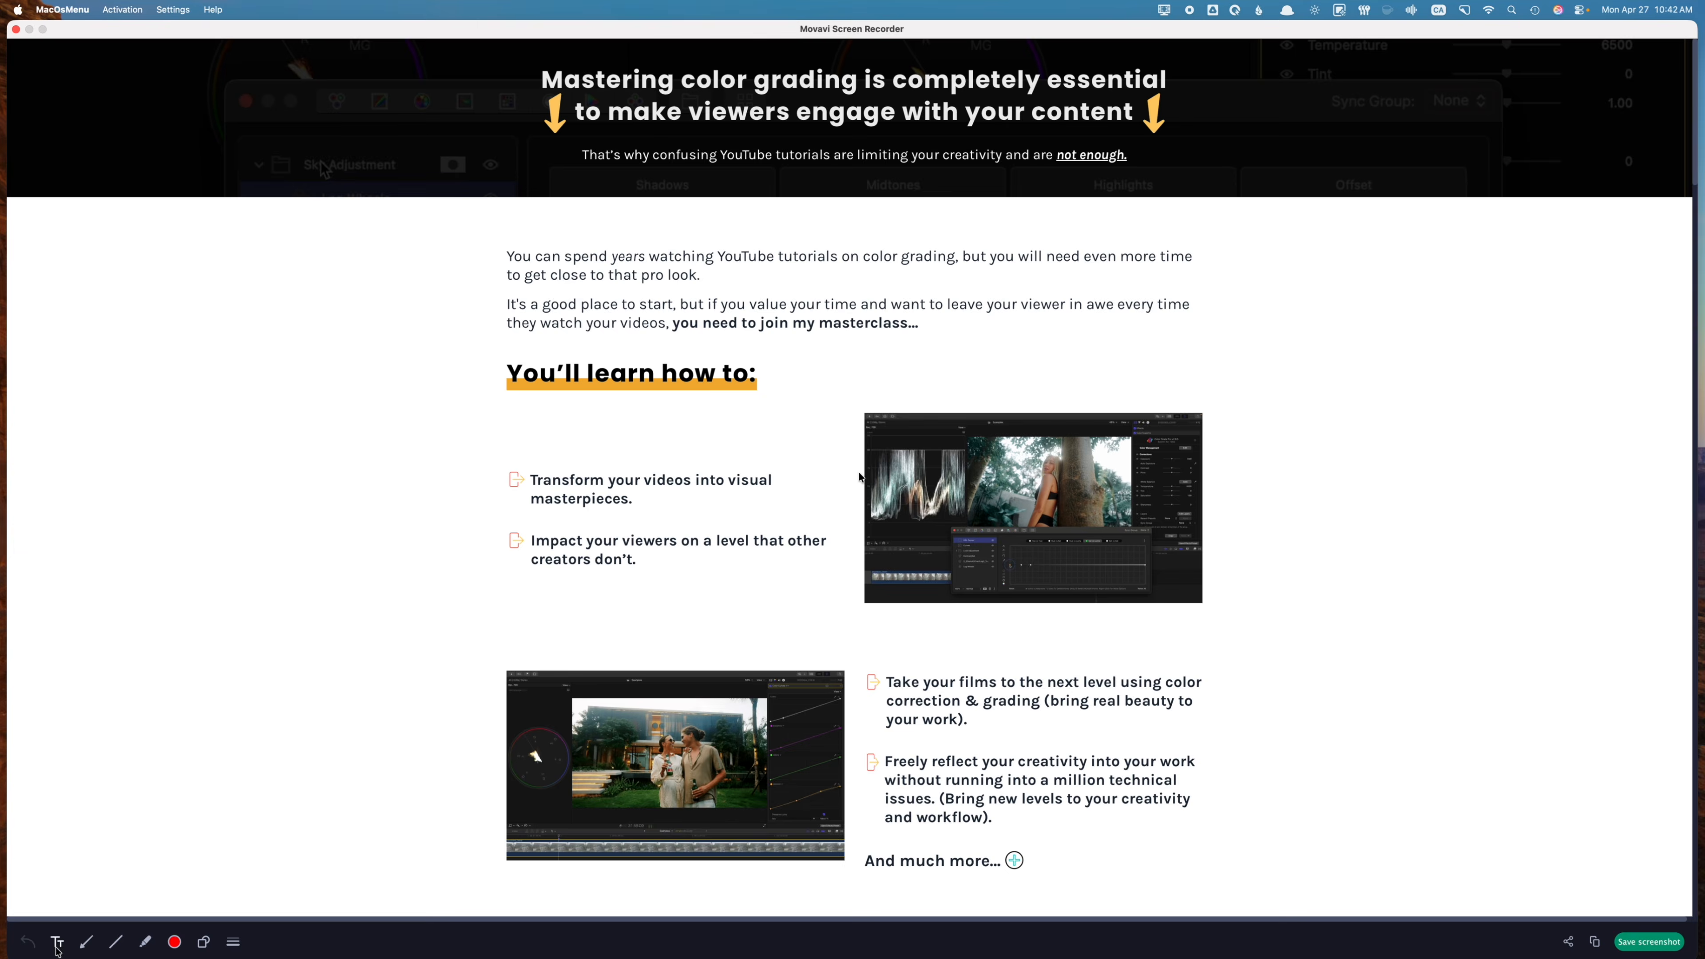
Add a text annotation reading "TEXT" to the captured web page screenshot.
left_click(58, 941)
left_click(137, 601)
left_click(242, 650)
double_click(137, 601)
type("TEXT")
Draw an arrow and a freehand stroke on the captured screenshot near the list of things to learn.
left_click(86, 941)
left_click_drag(421, 599, 561, 660)
left_click(145, 941)
left_click_drag(542, 542, 824, 587)
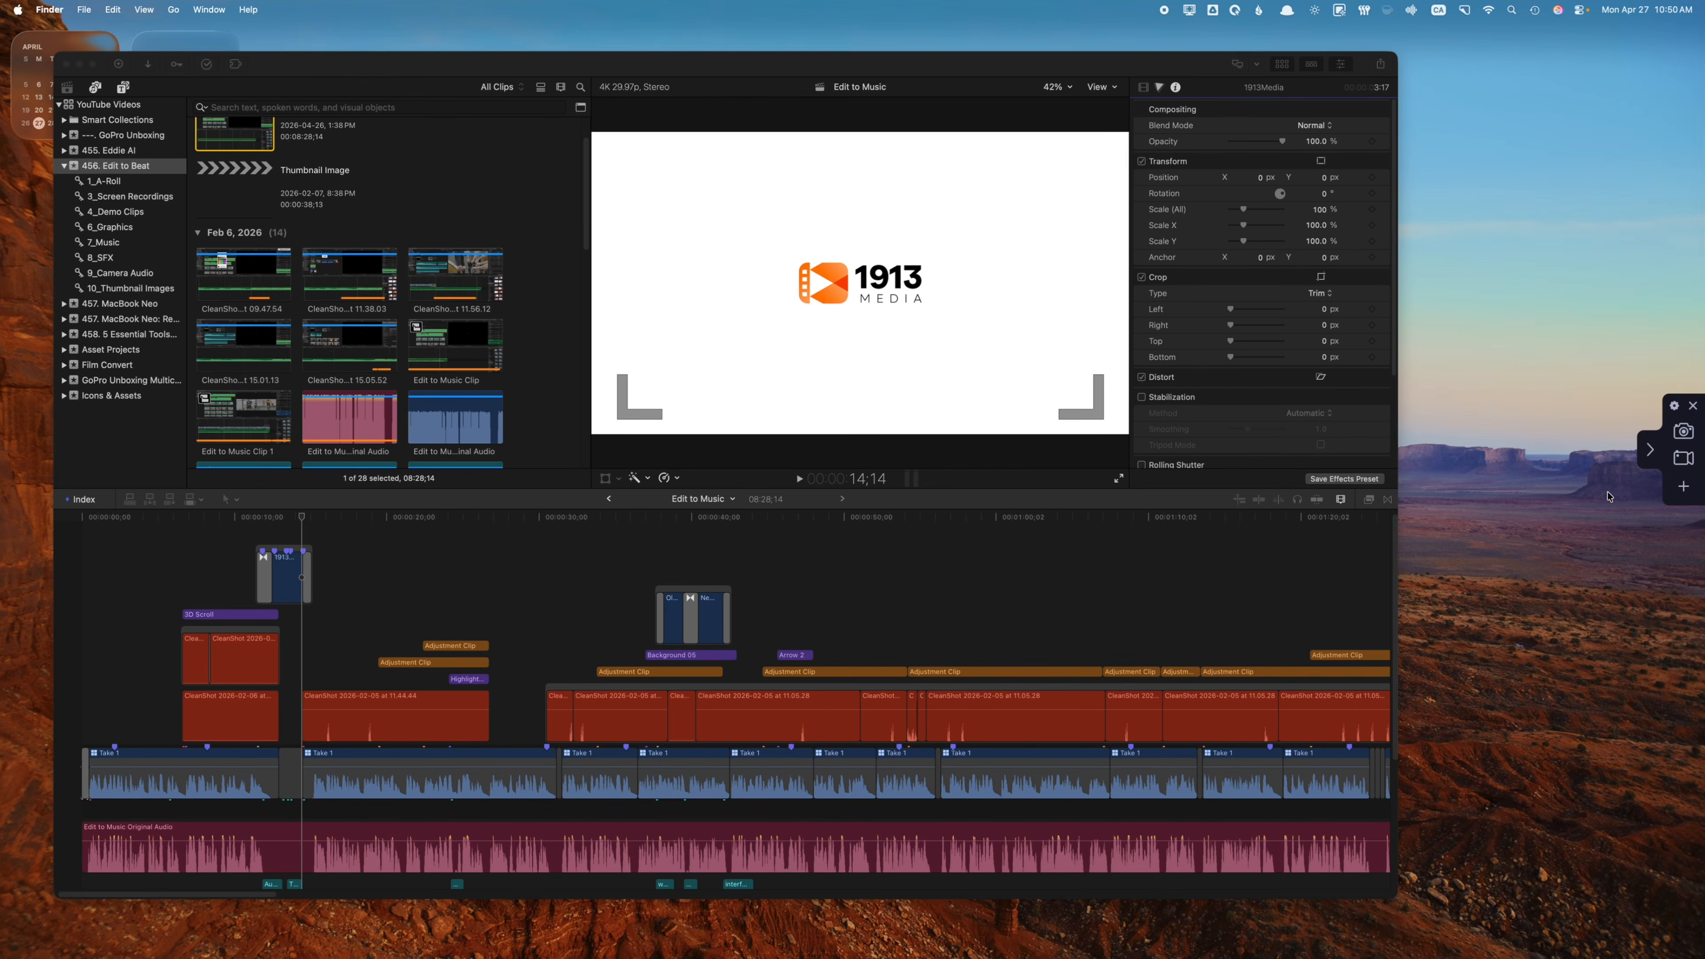
Set the Final Cut Pro window as the screen recording area and turn on the webcam overlay, checking the audio input choices.
left_click(1684, 461)
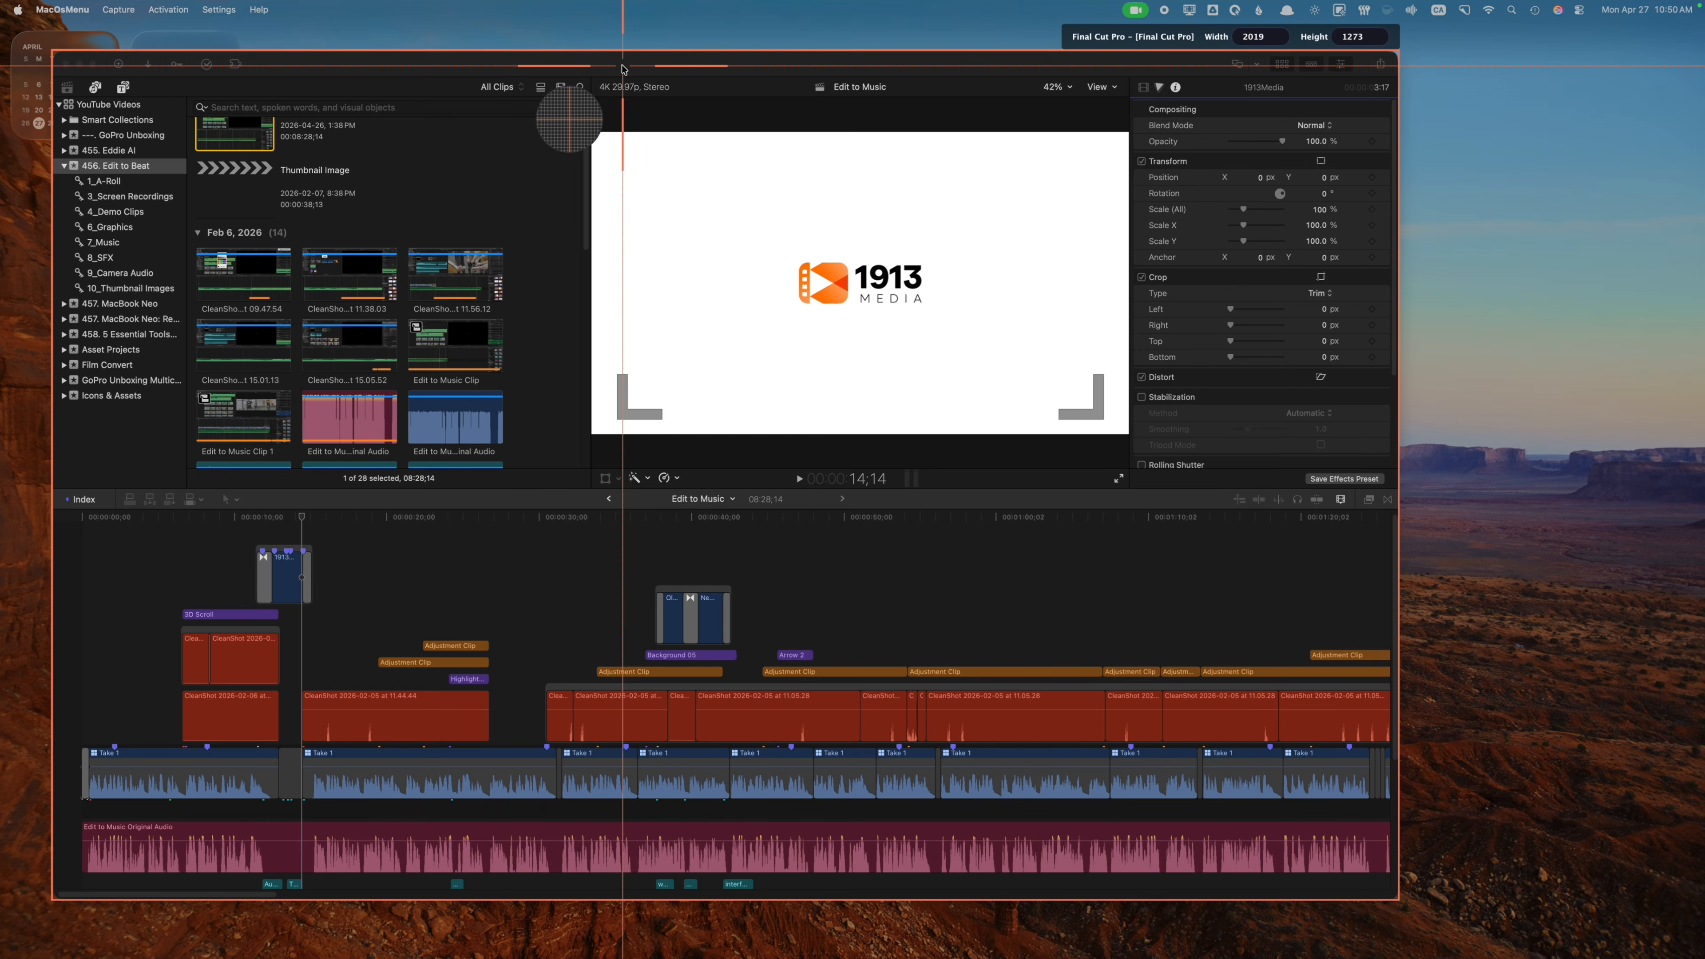
left_click(623, 67)
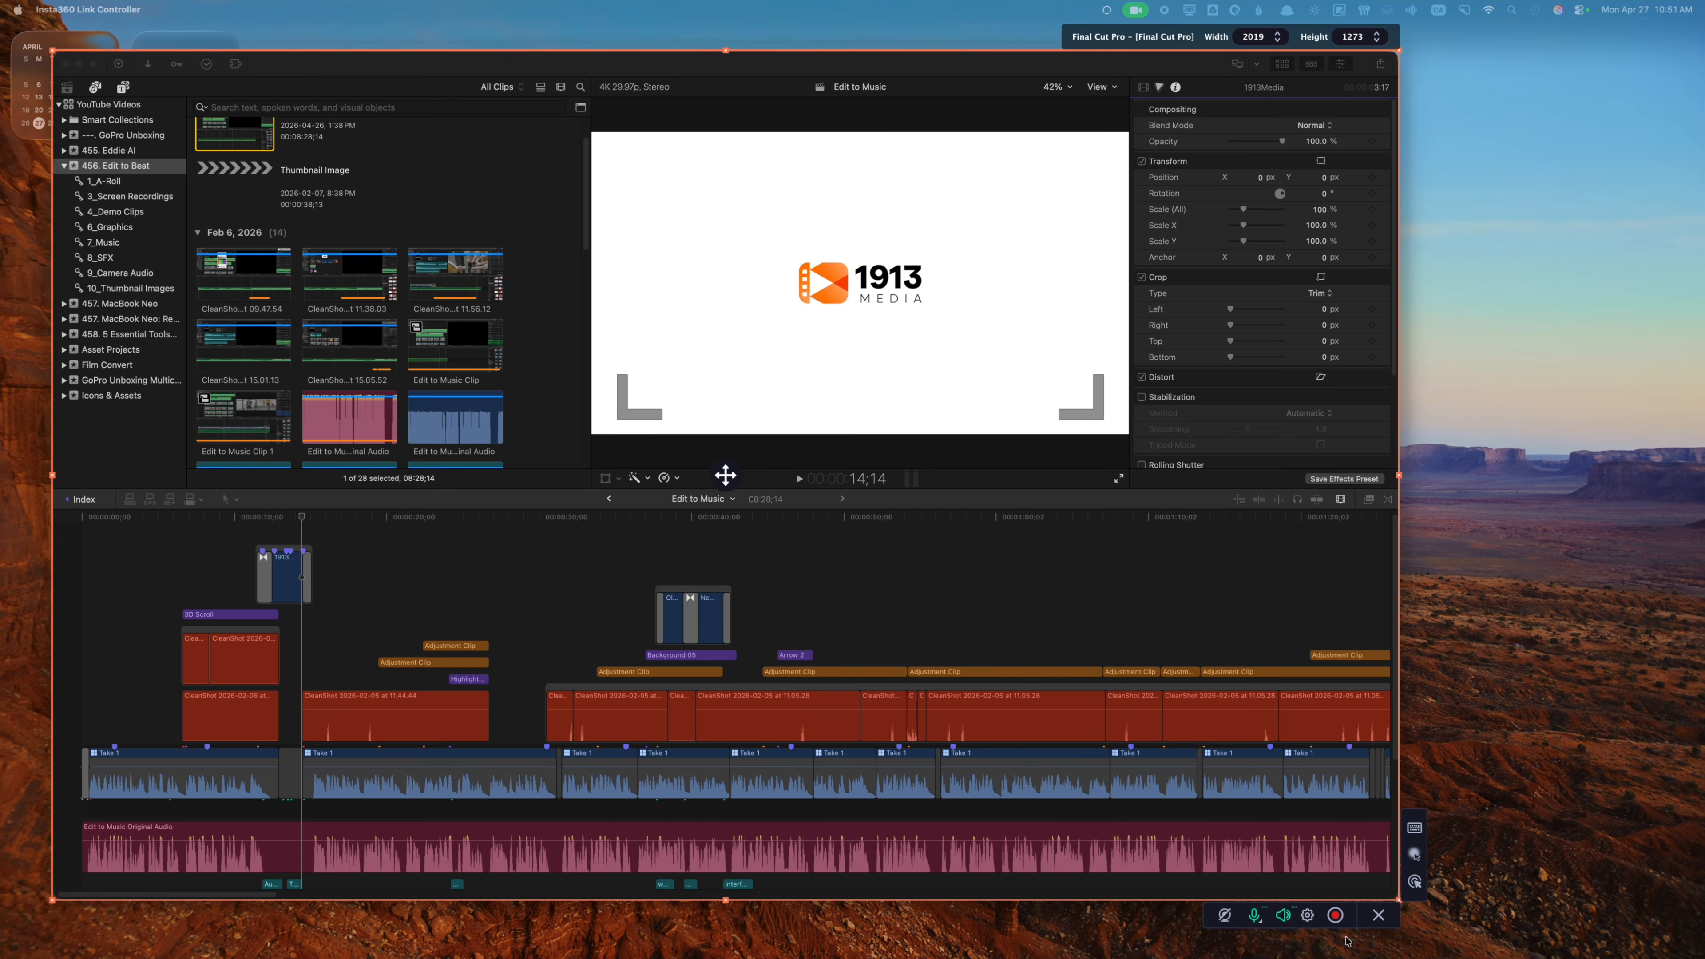
left_click(1224, 915)
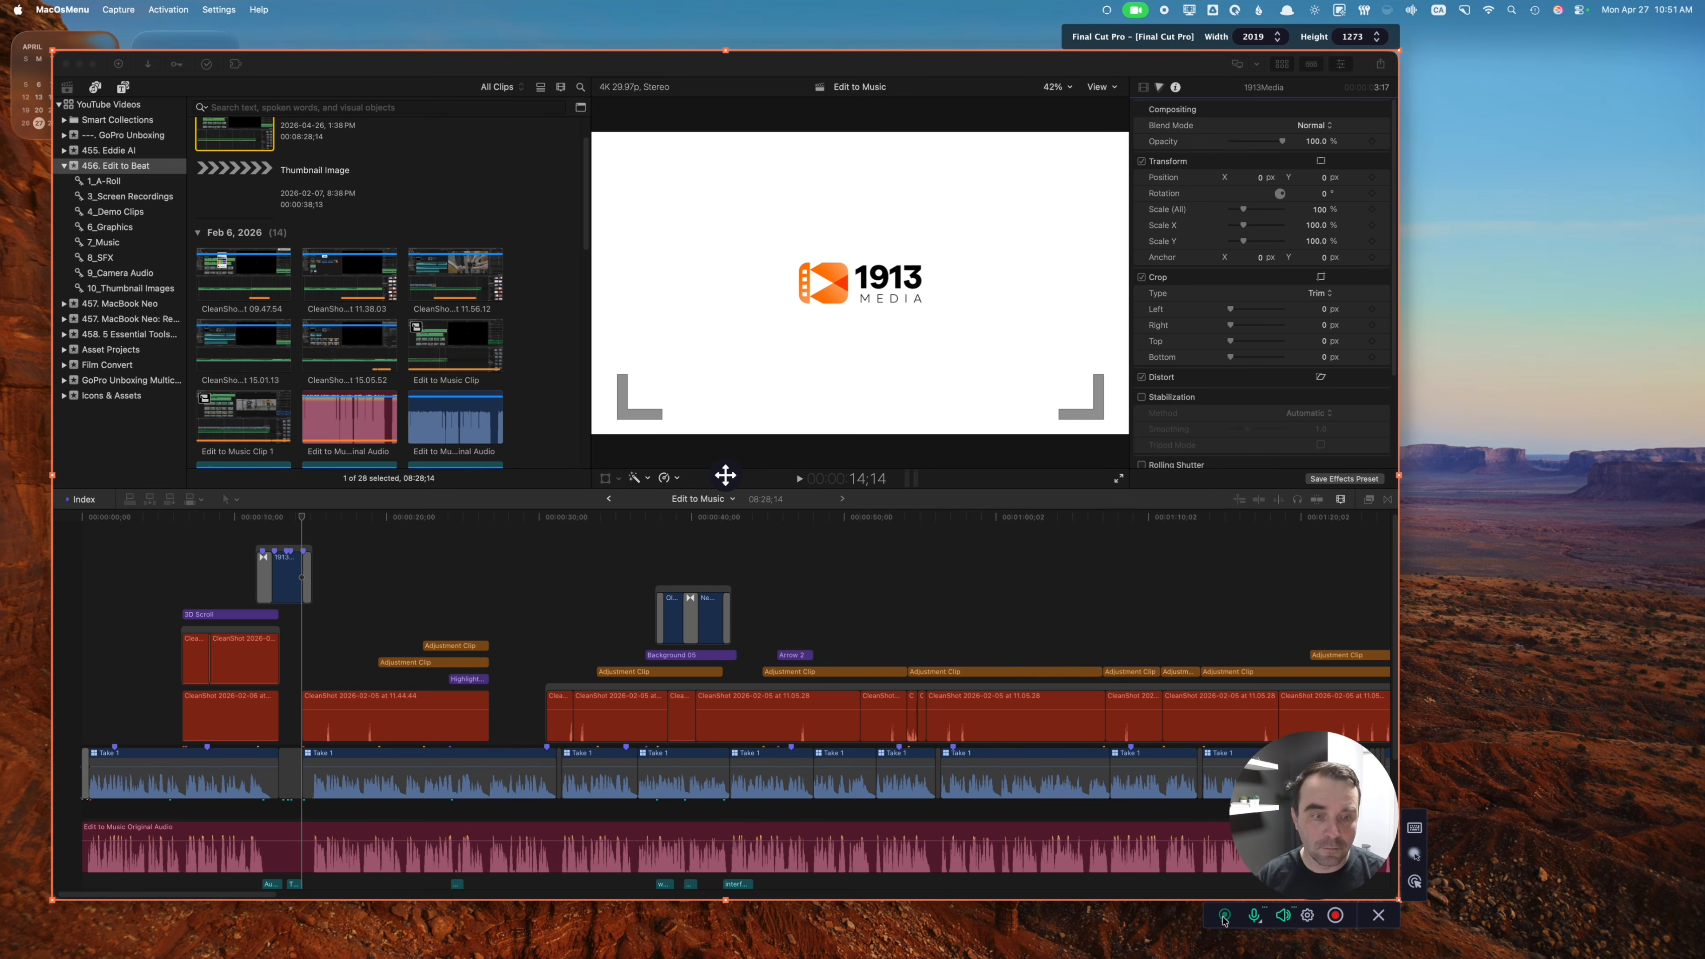
left_click(1284, 915)
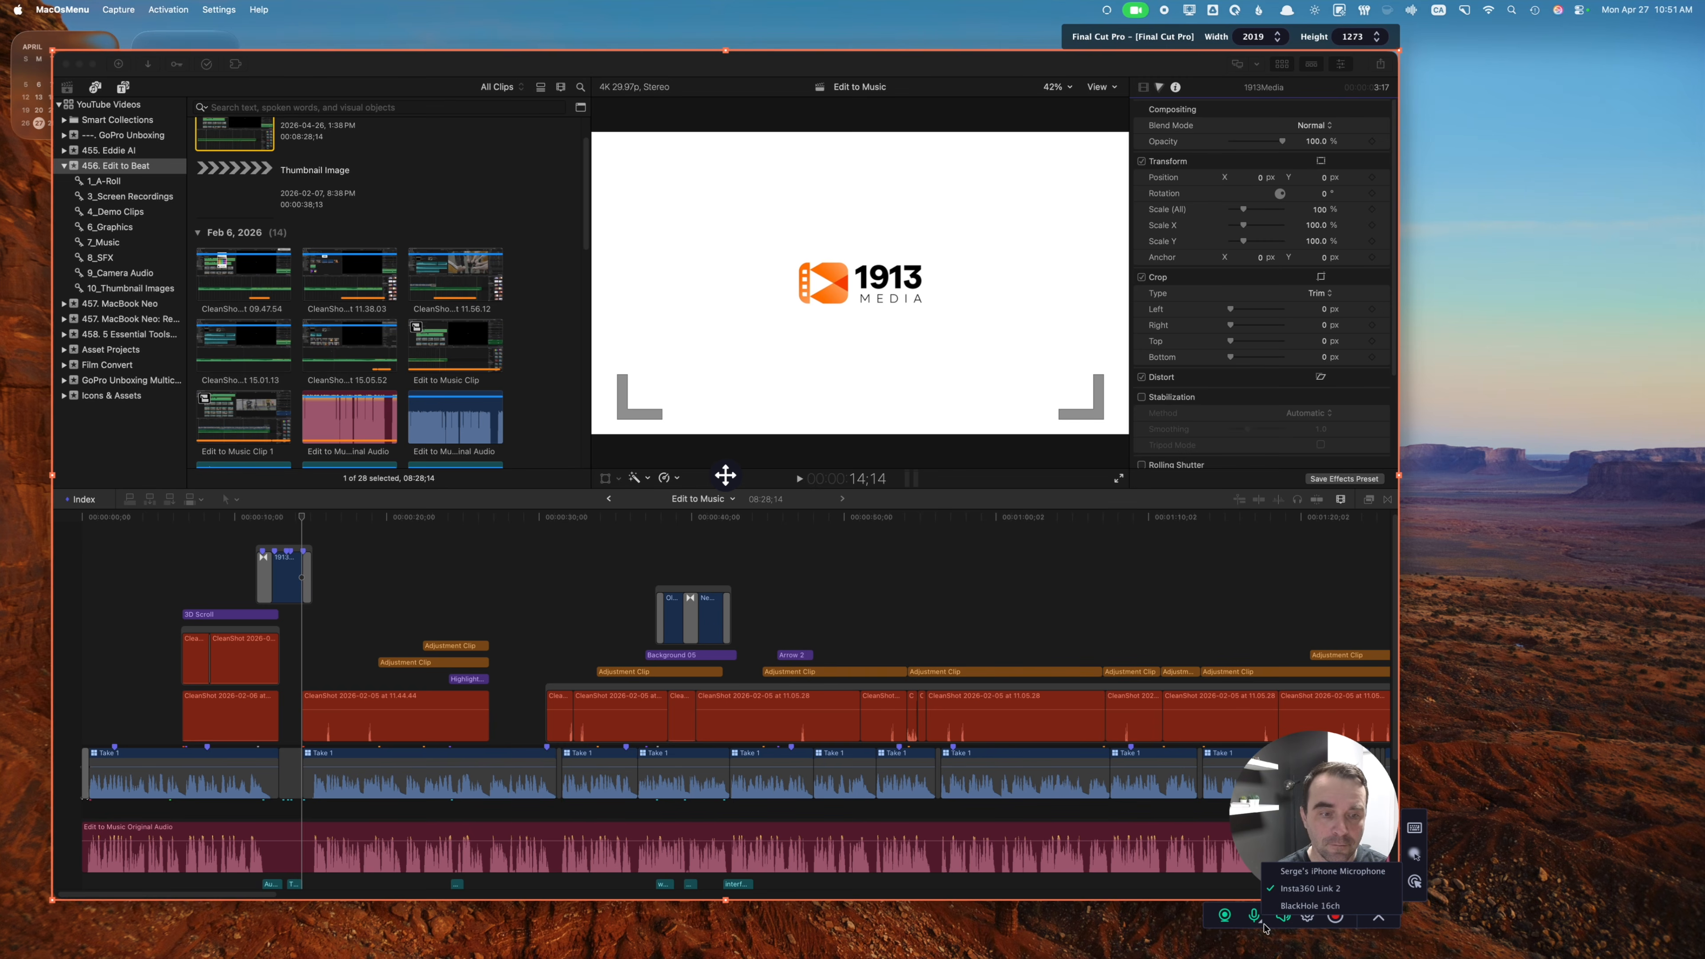
left_click(1287, 910)
Enlarge the webcam overlay to its largest size and move it to the recording area's lower-left corner, then close the recording setup.
mouse_move(1326, 897)
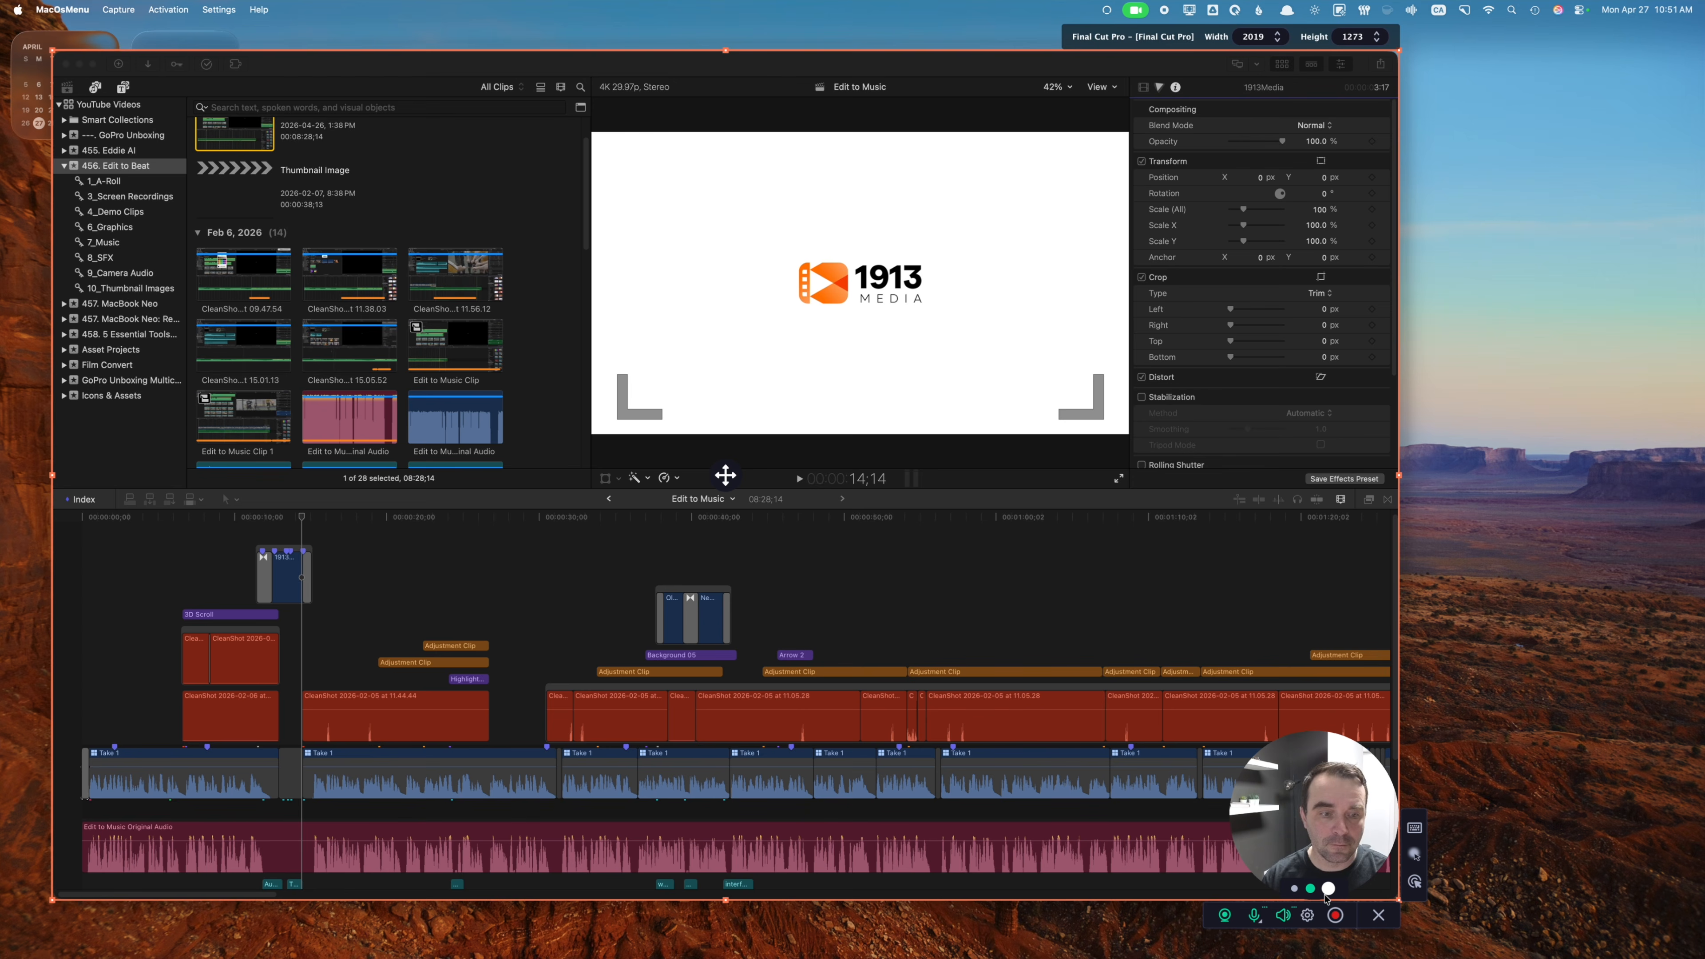
left_click(1328, 888)
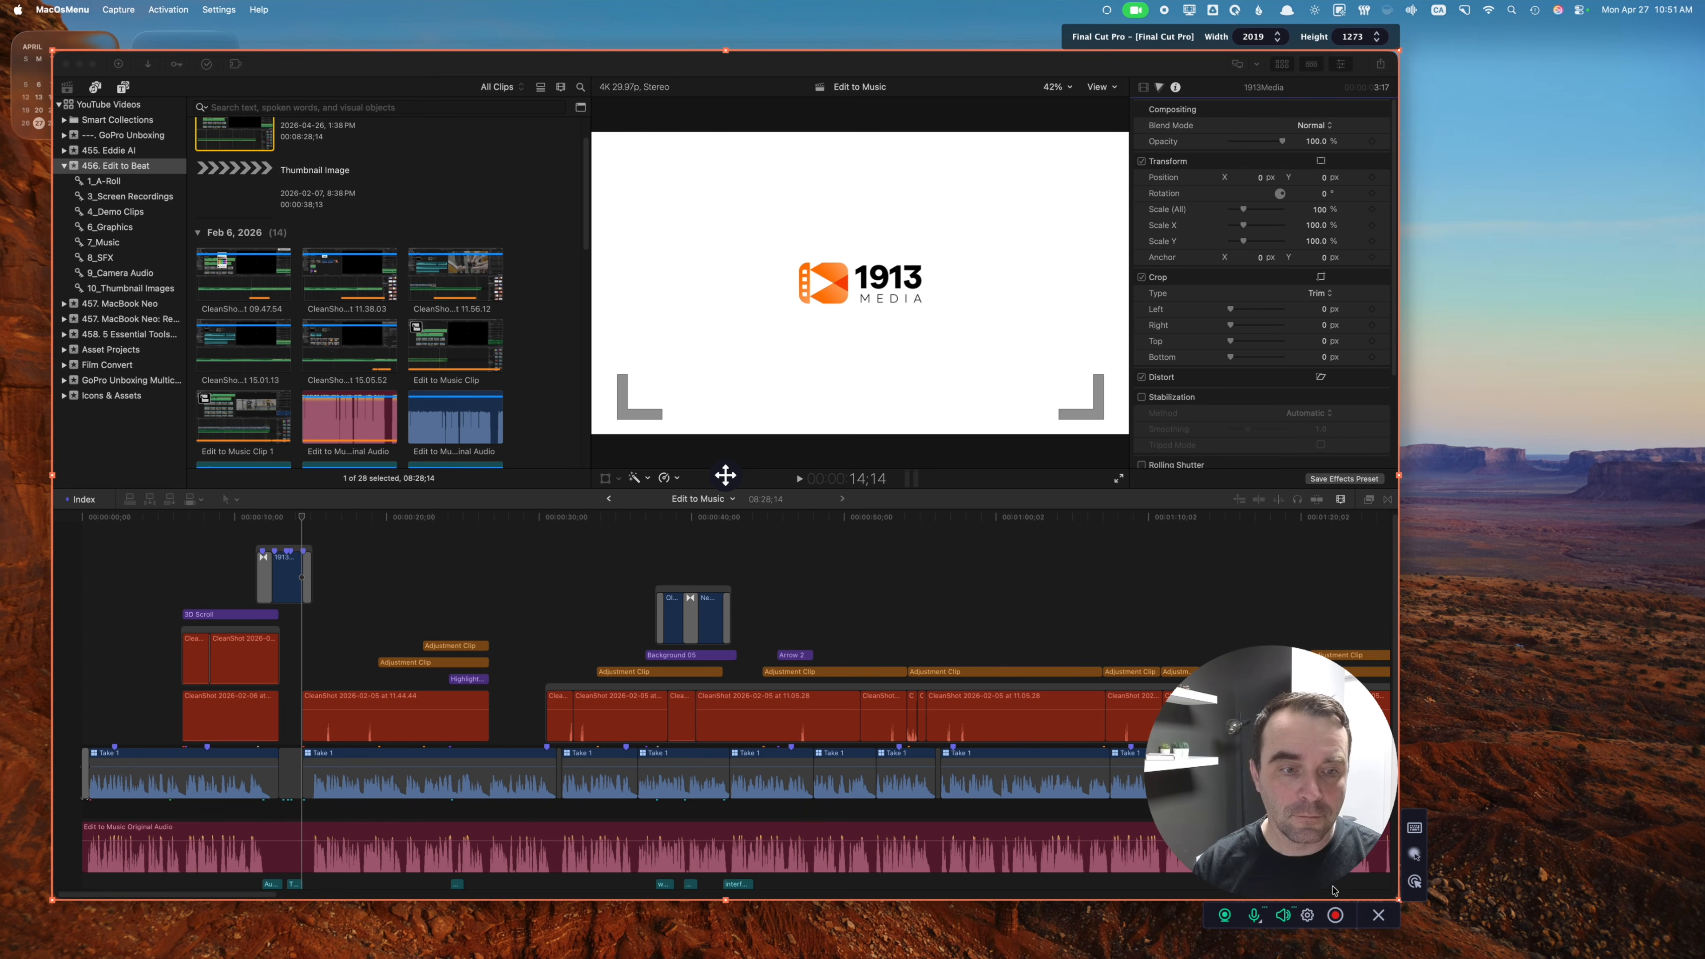
left_click_drag(1319, 858, 241, 851)
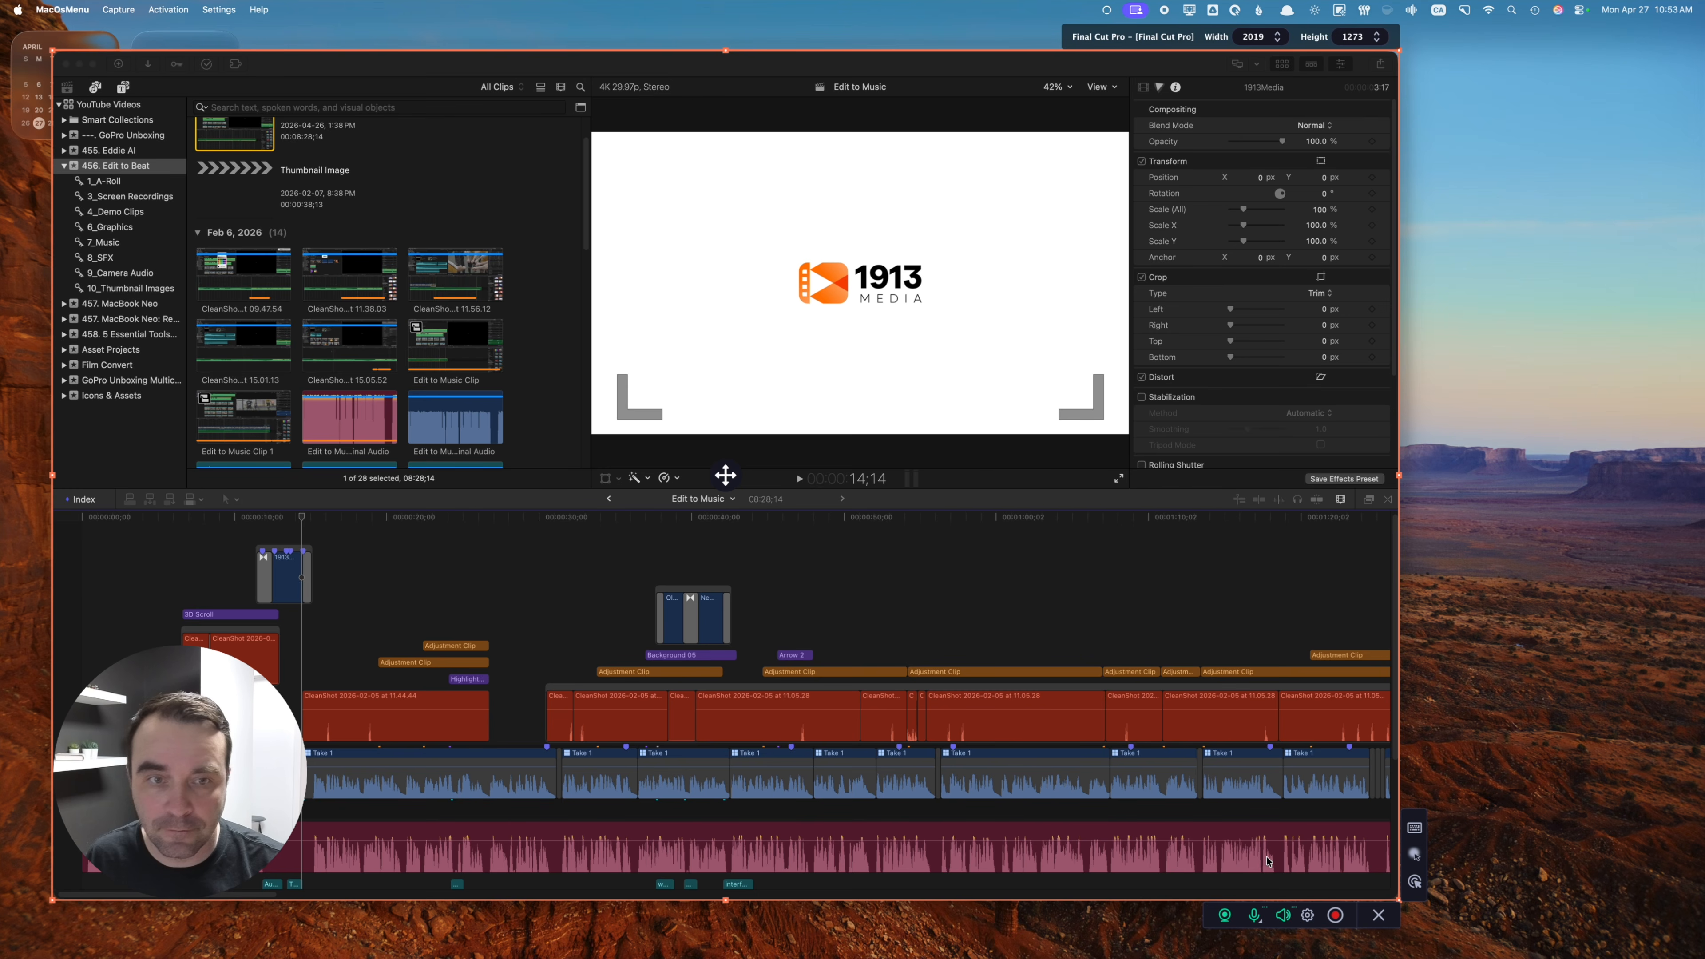
left_click(1378, 918)
In the recorder's effects preferences, enable the Default mouse click sound and capture of all keystrokes, and proceed to grant keyboard access.
left_click(1673, 407)
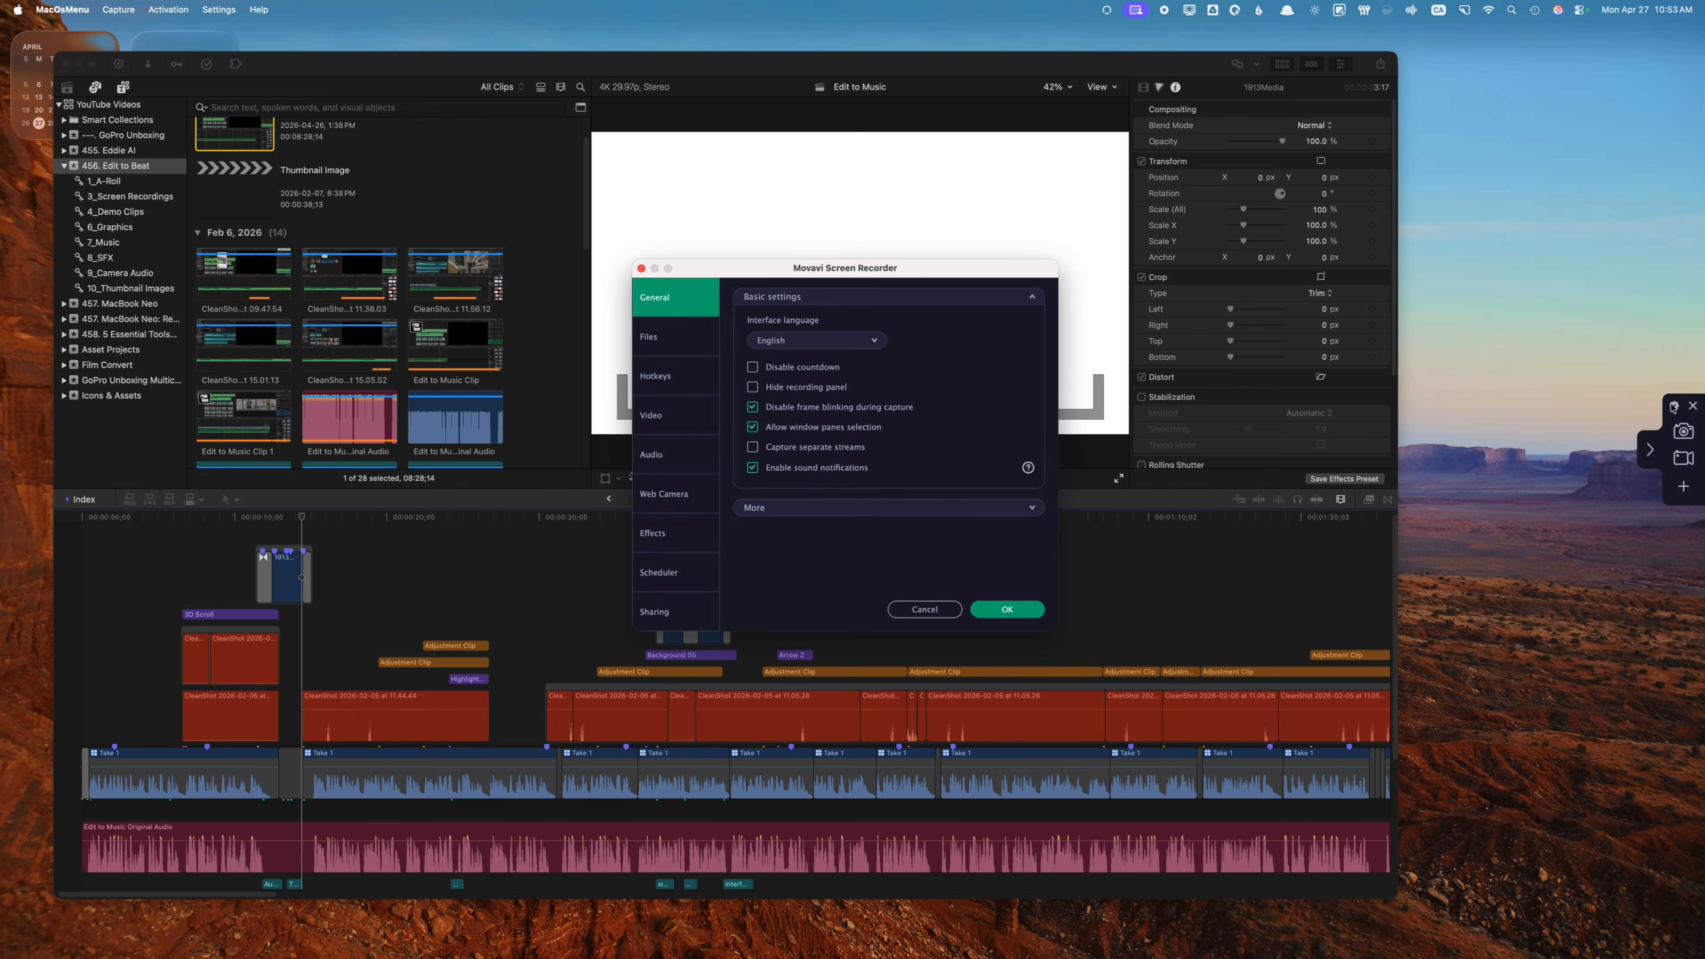
left_click(678, 534)
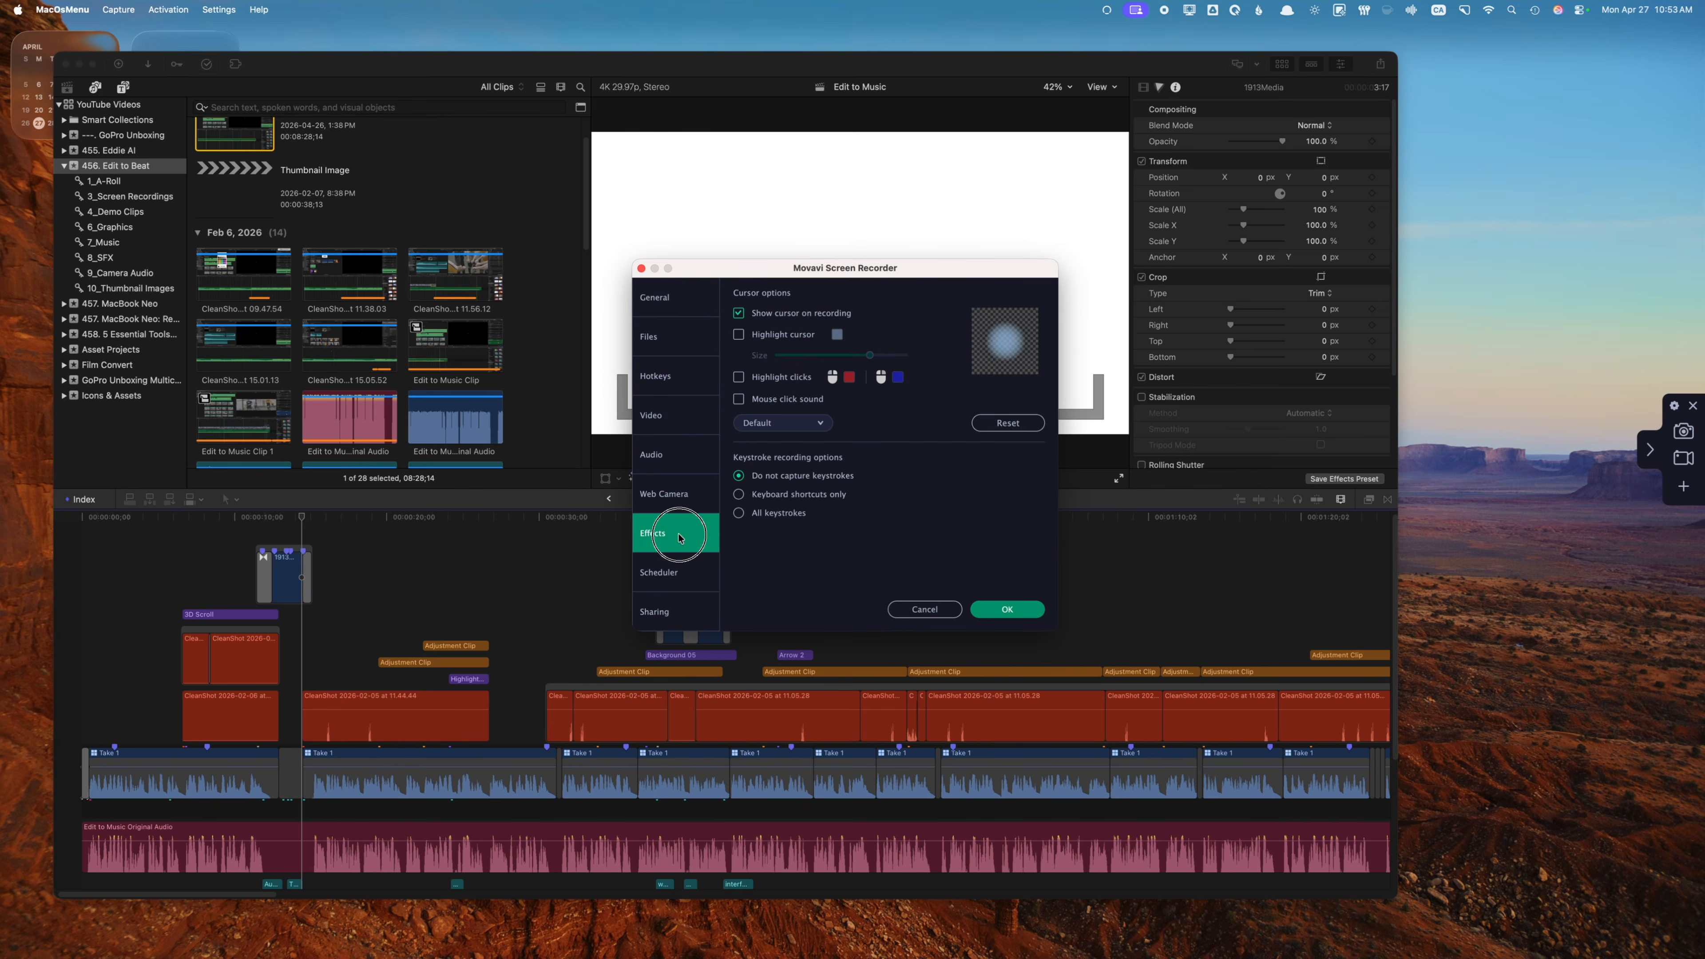
left_click(738, 399)
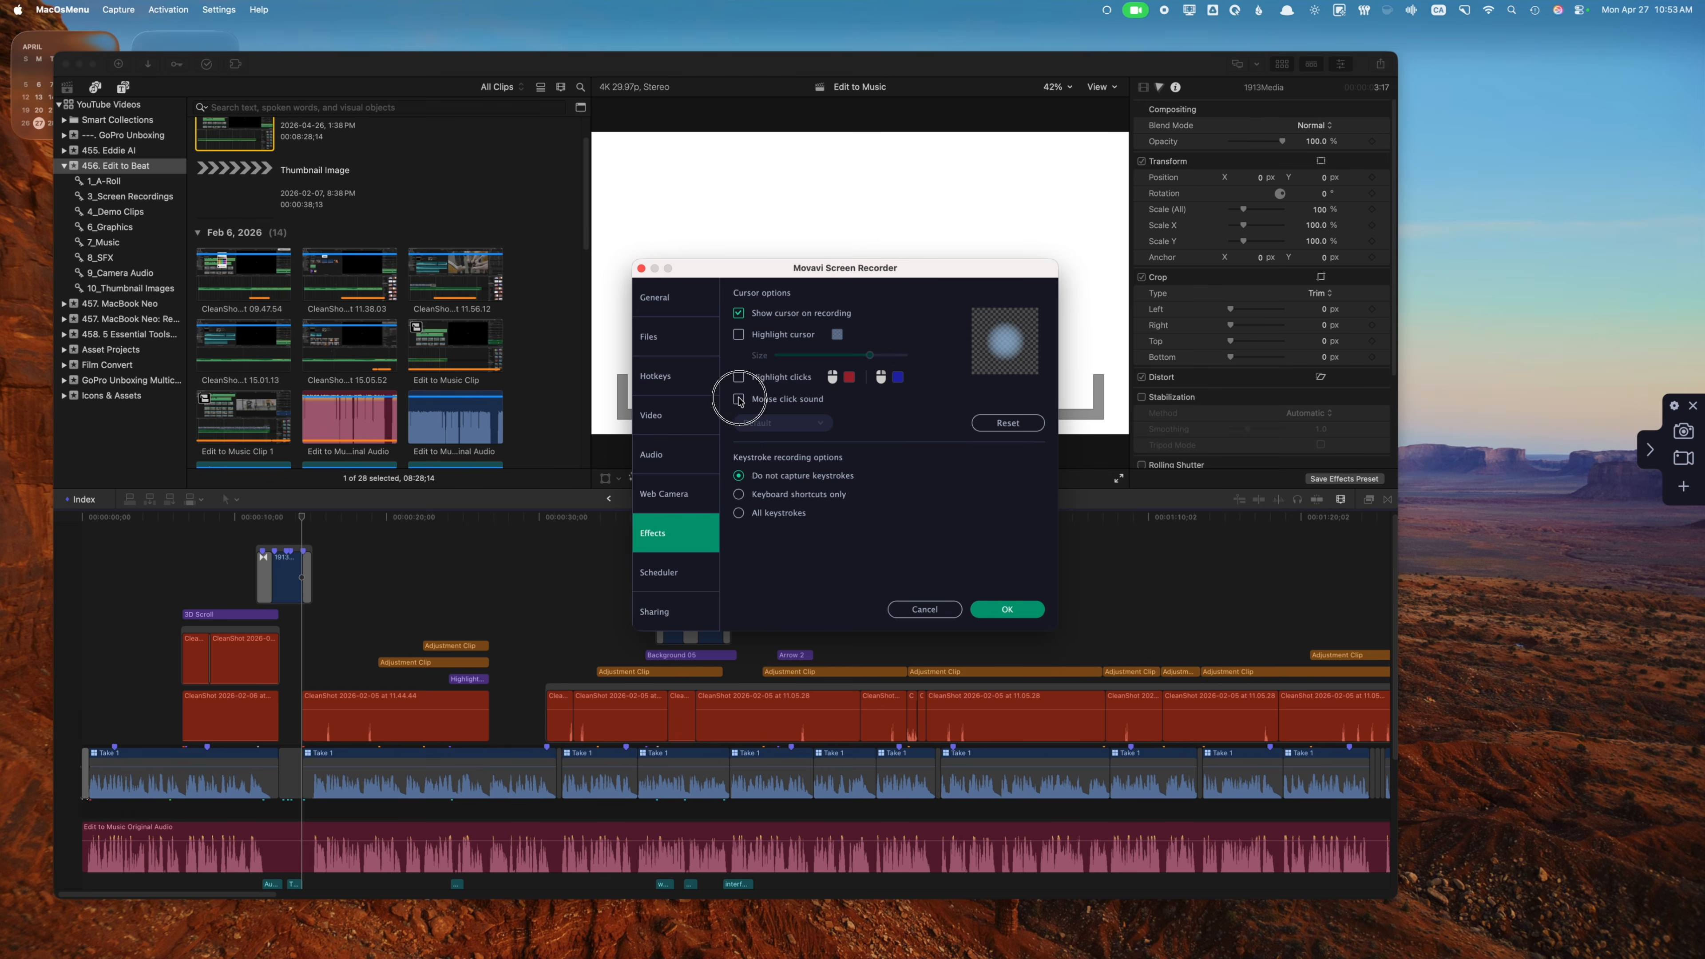
left_click(819, 423)
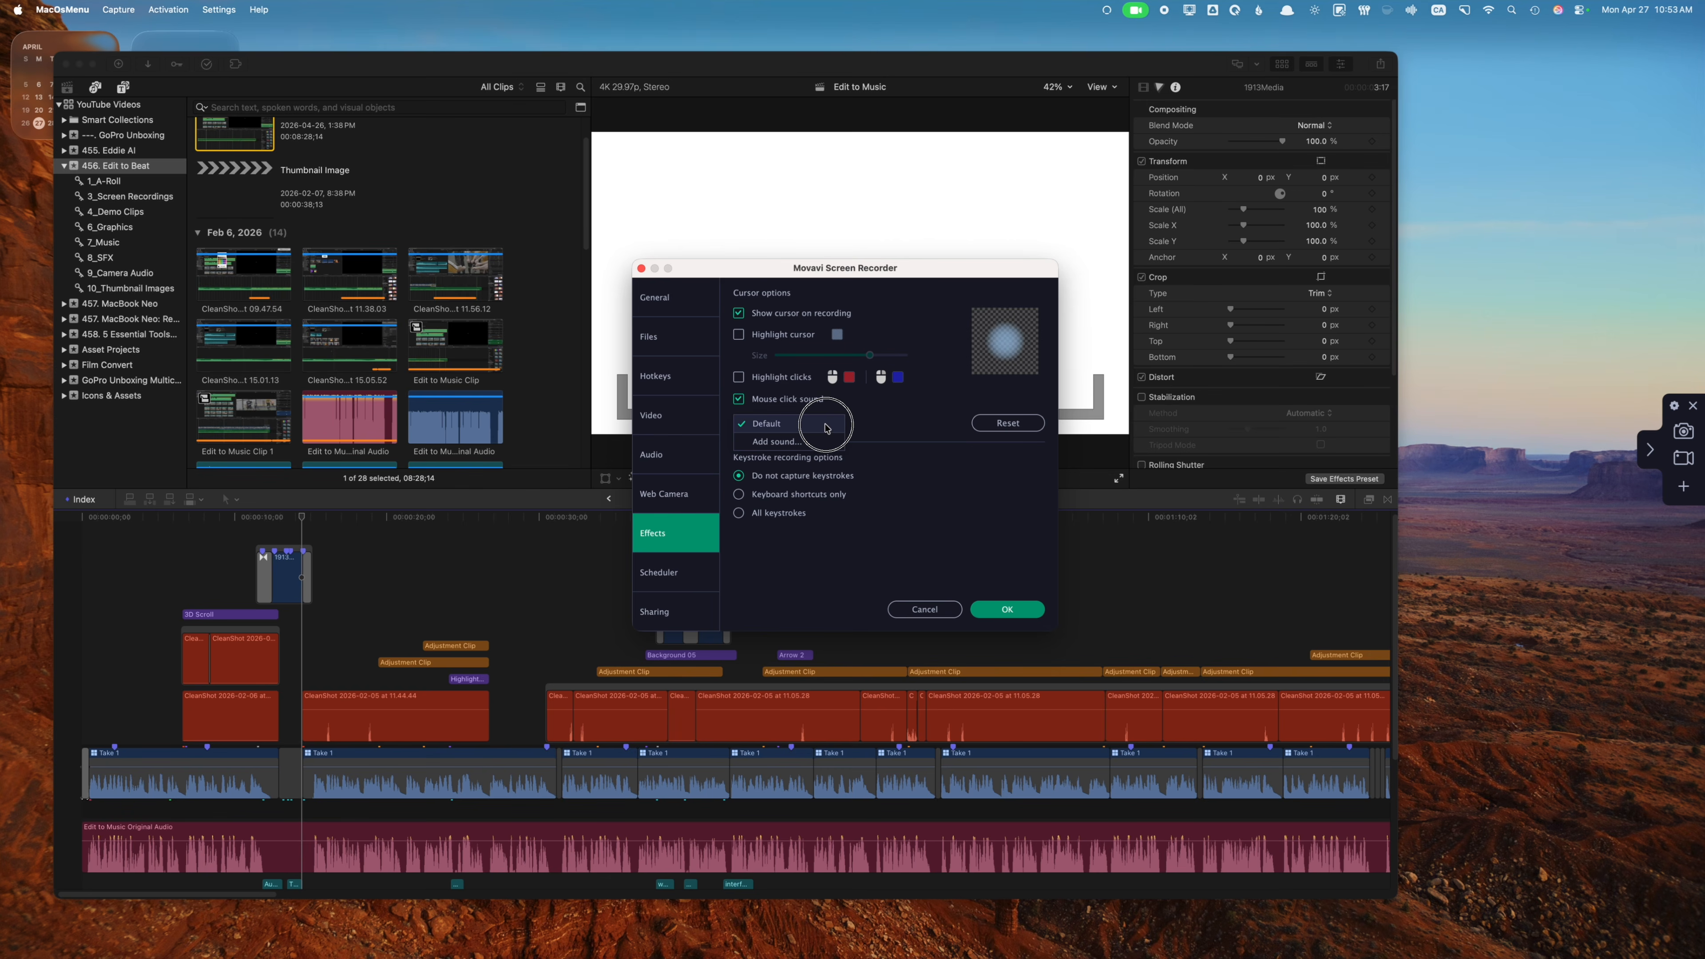
left_click(805, 424)
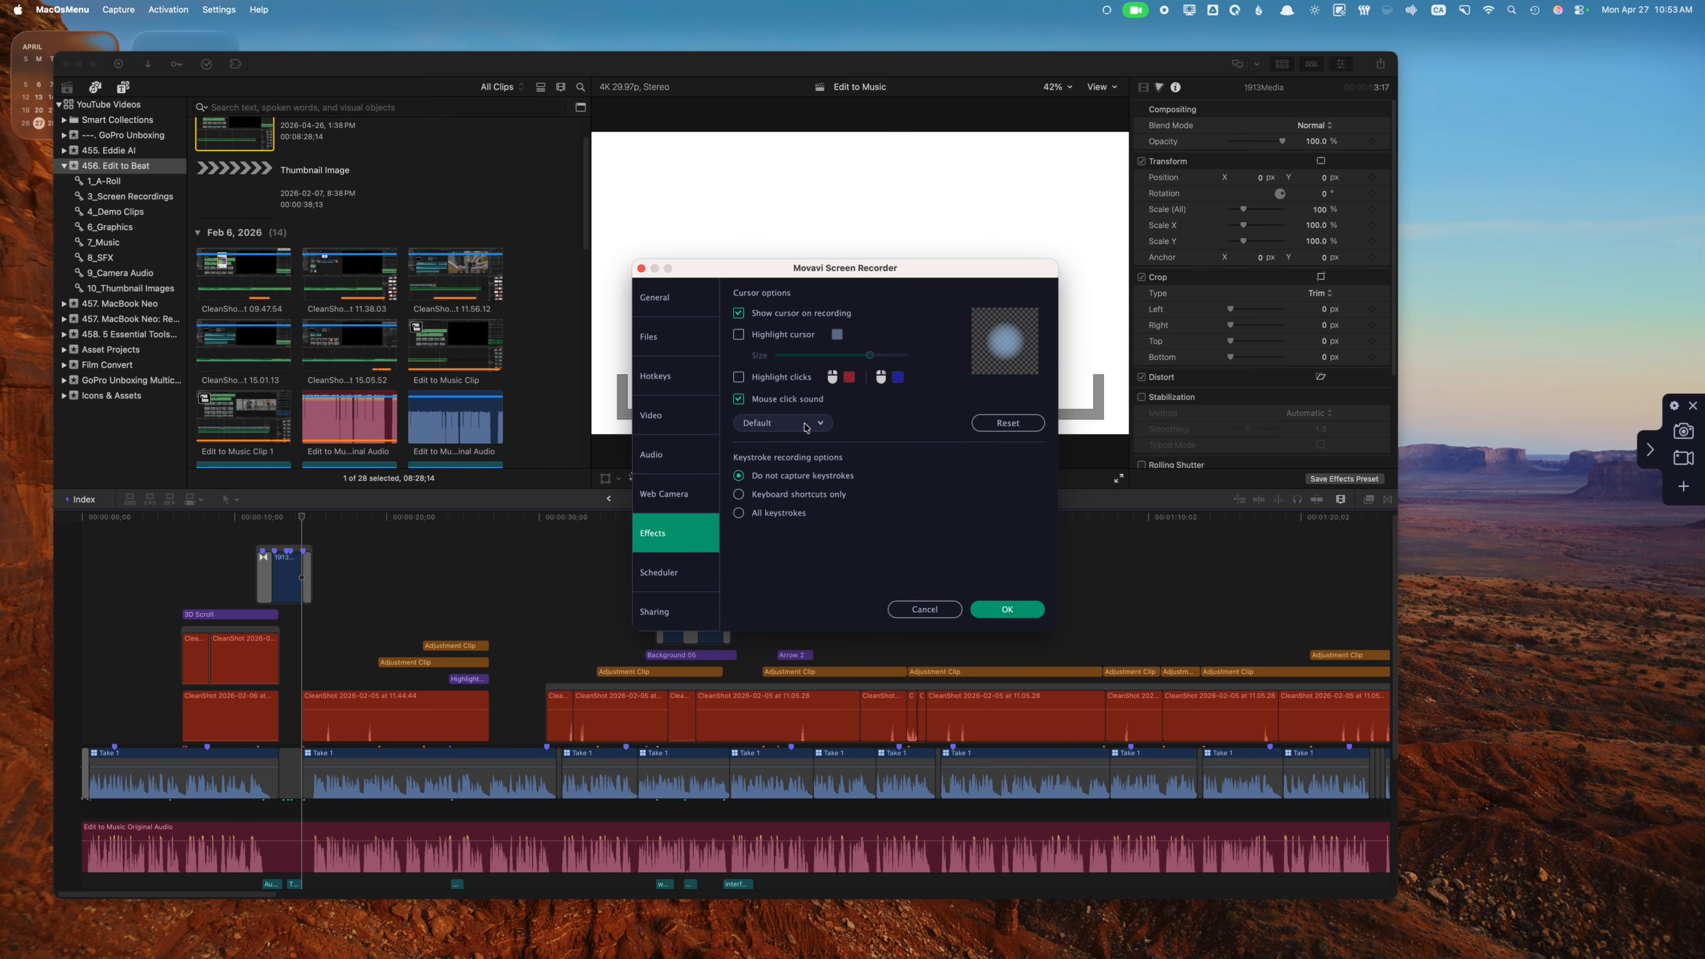
left_click(739, 513)
left_click(1016, 608)
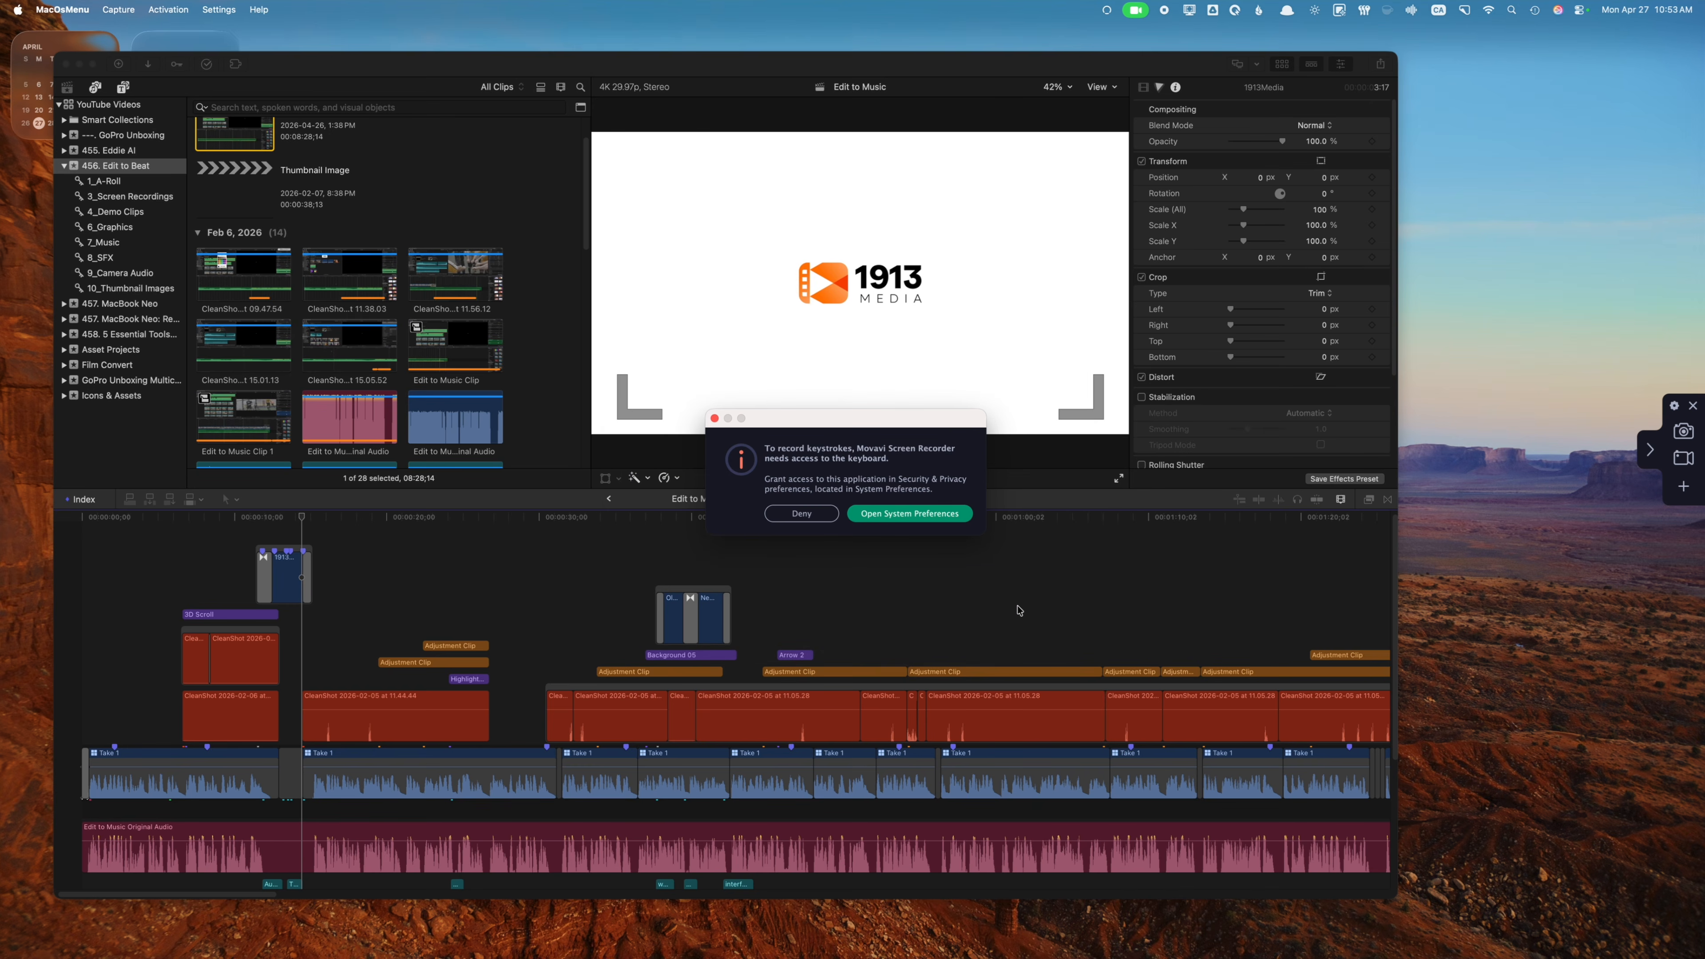
left_click(905, 513)
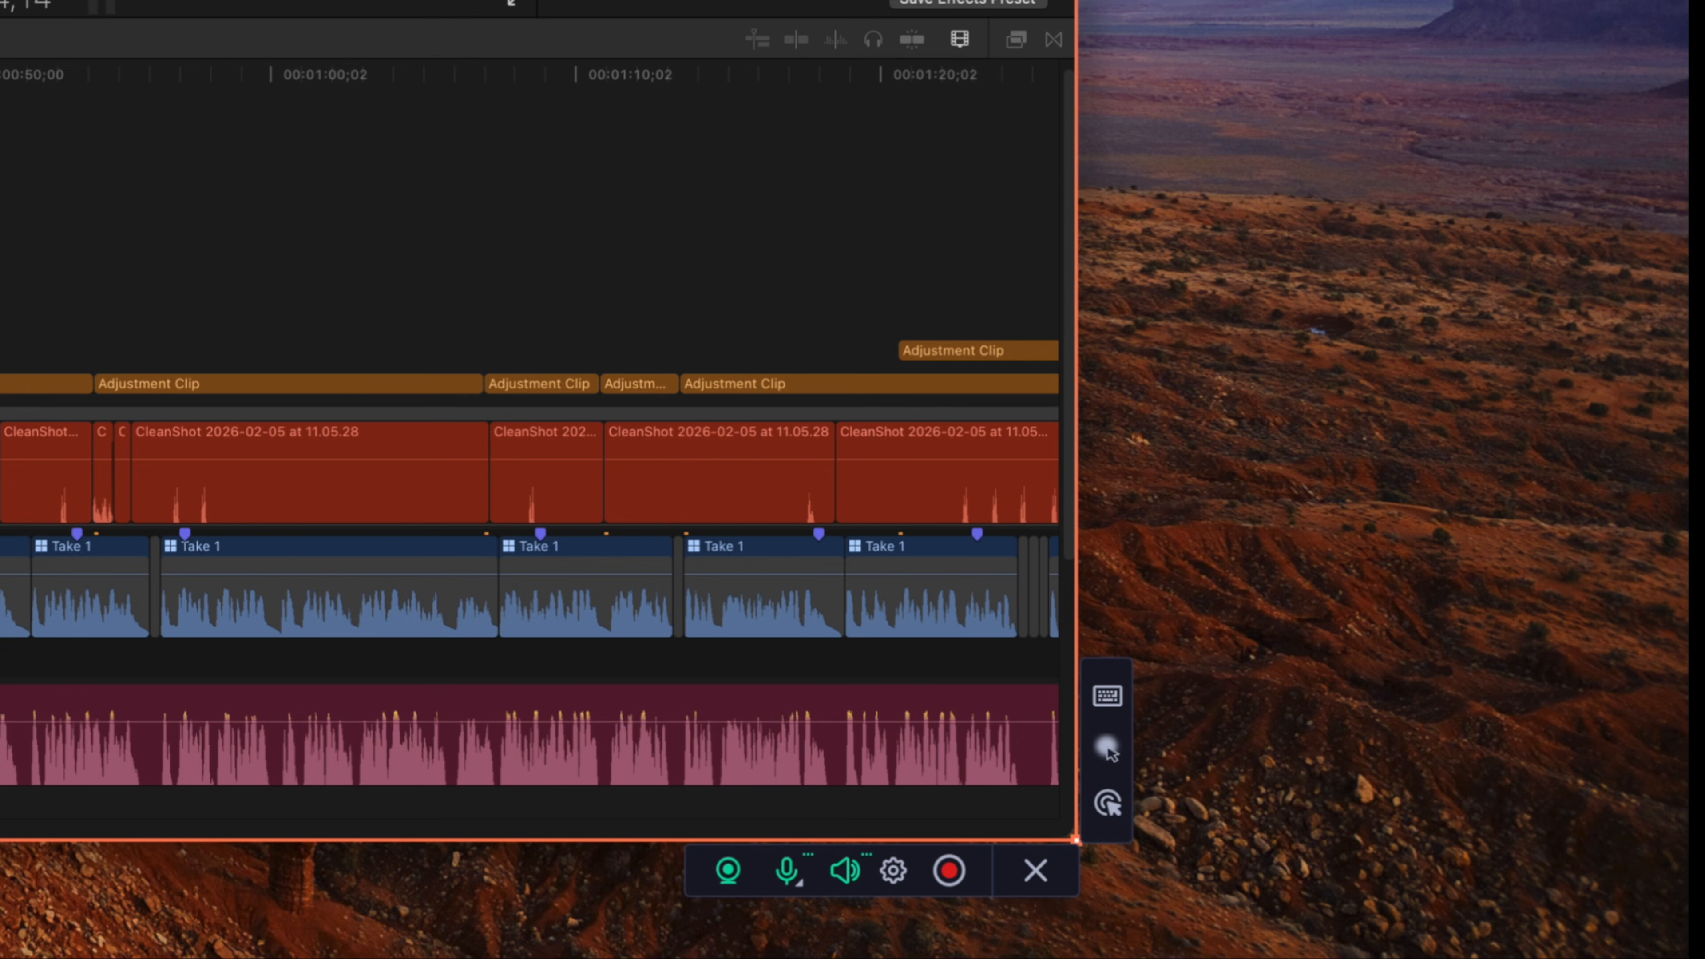
Toggle the cursor highlight, click highlight and keystroke display effects for the screen recording.
left_click(1107, 752)
left_click(1107, 806)
left_click(1107, 698)
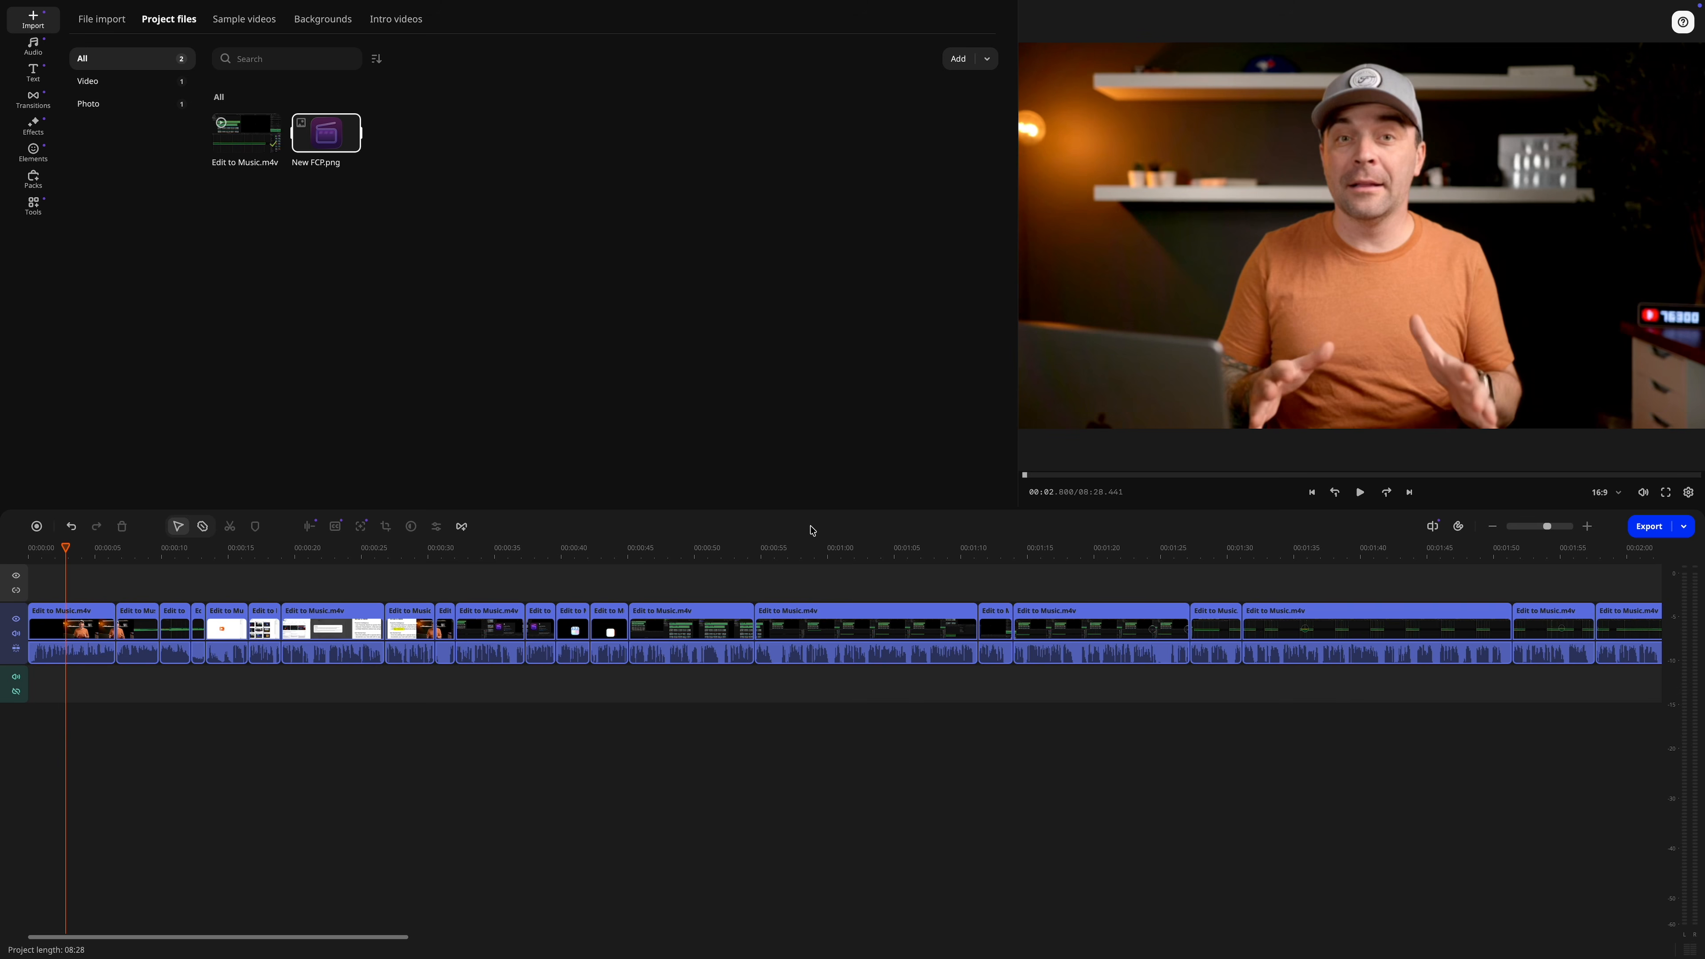
In the video editor, generate auto subtitles for all timeline clips with the original language on Auto detection.
key("ctrl+a")
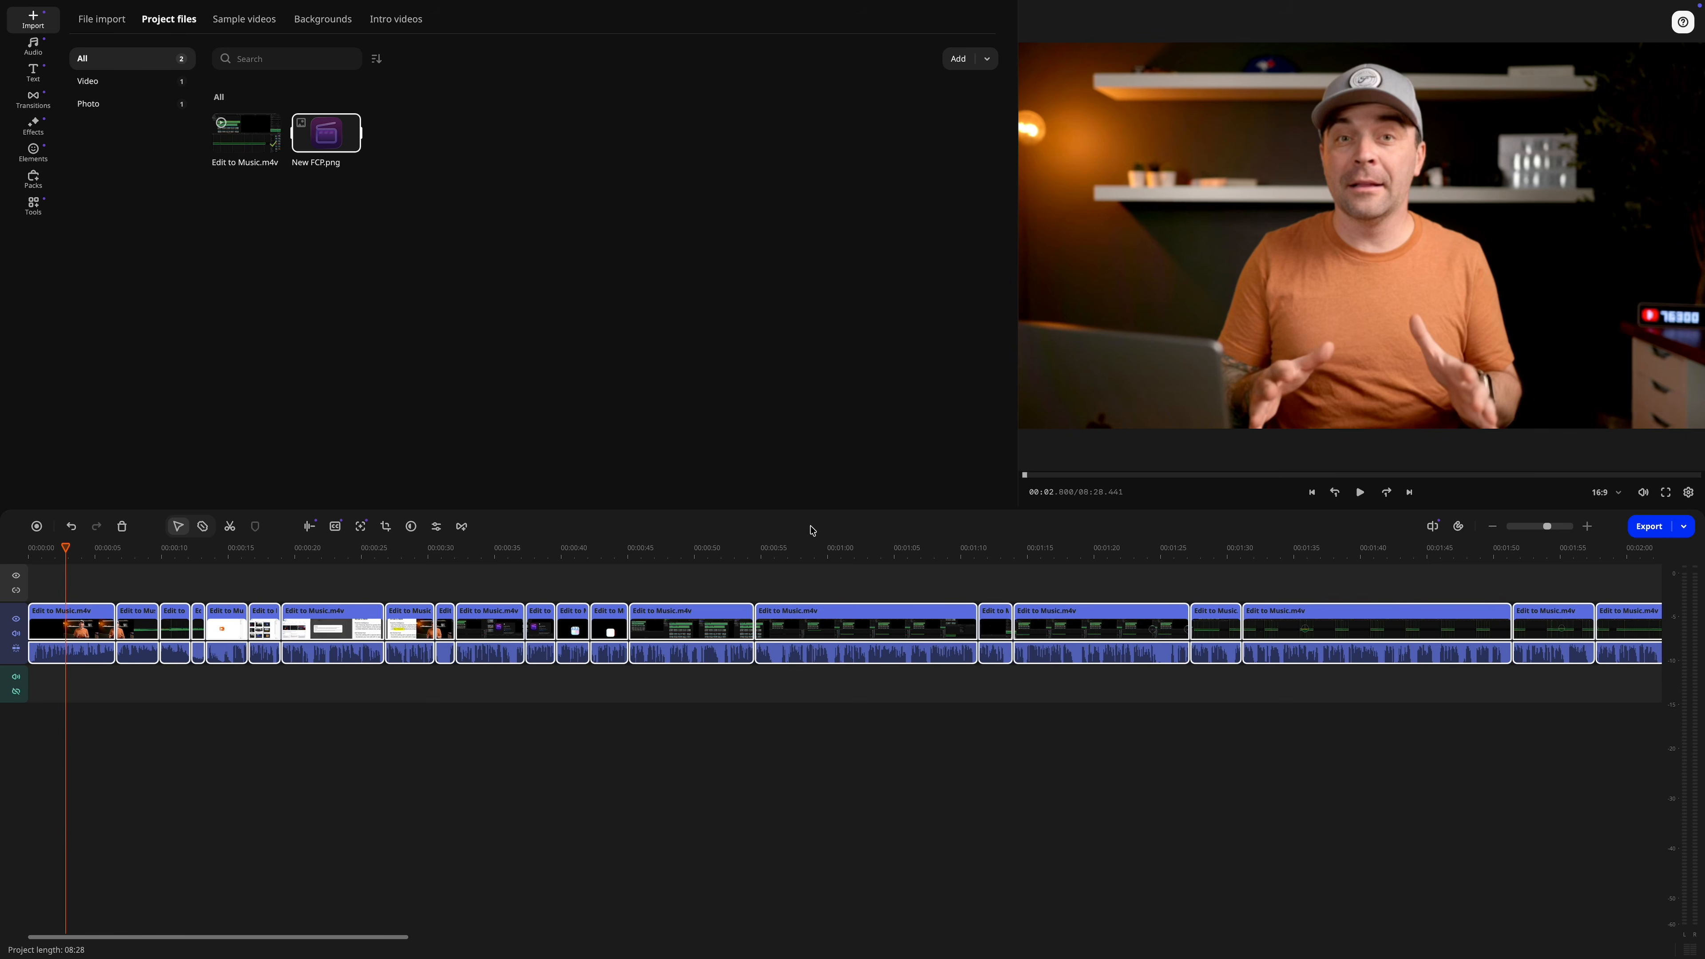
left_click(32, 207)
left_click(131, 20)
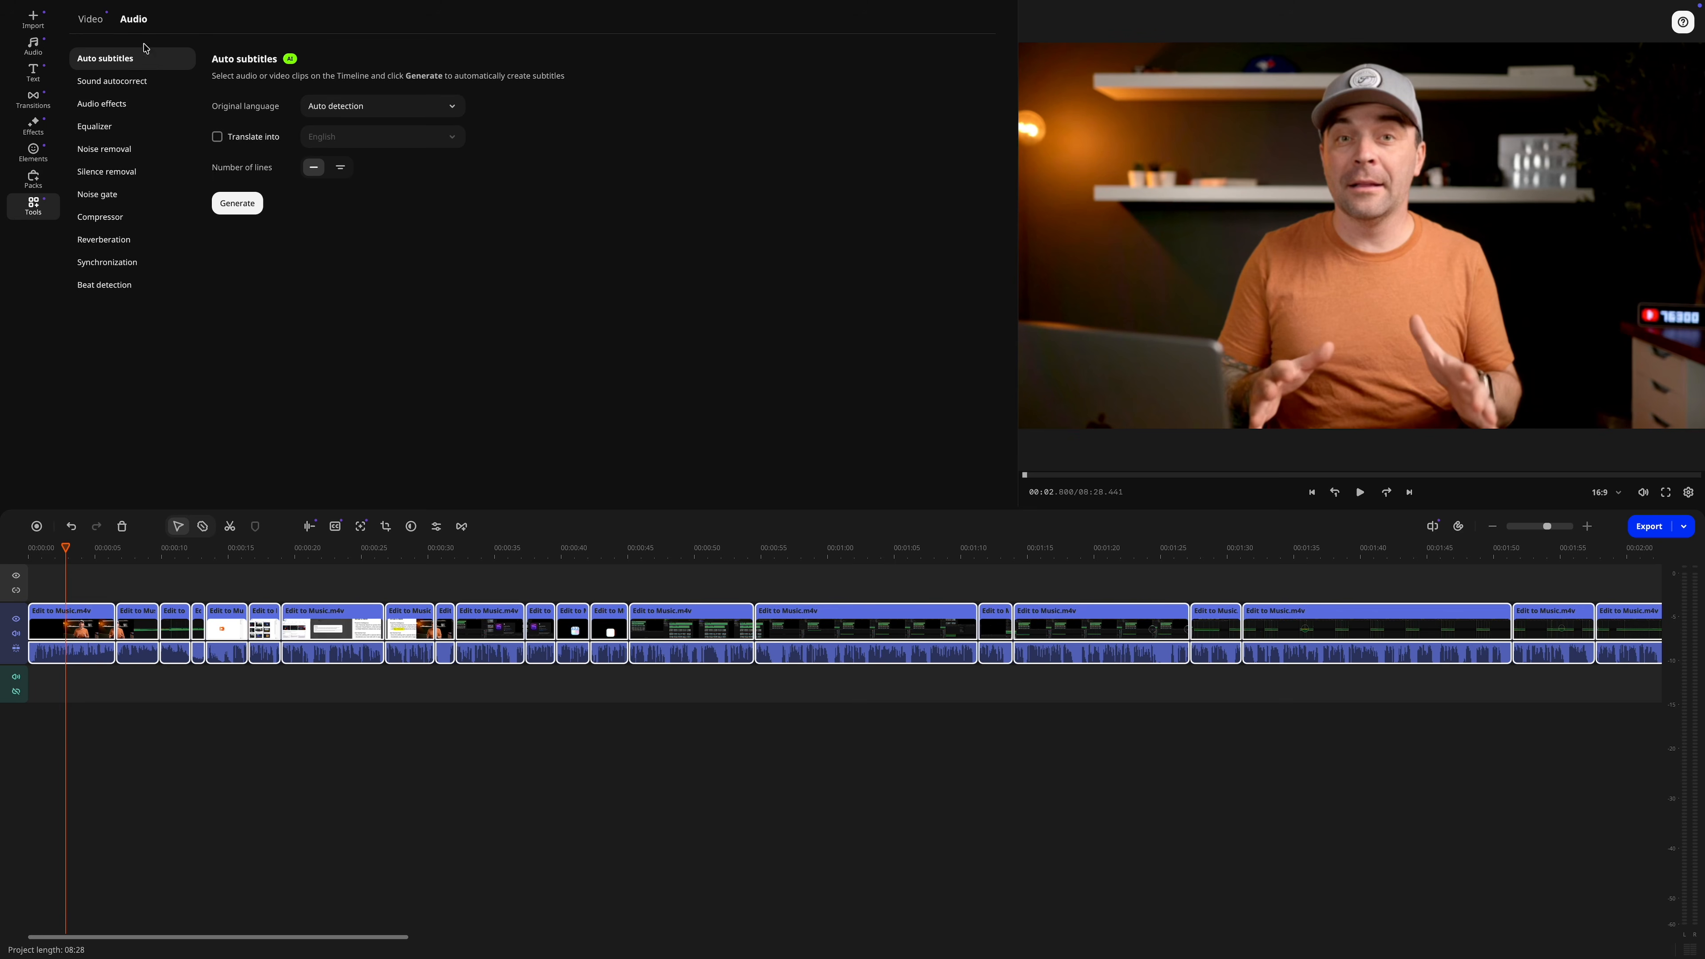
left_click(239, 203)
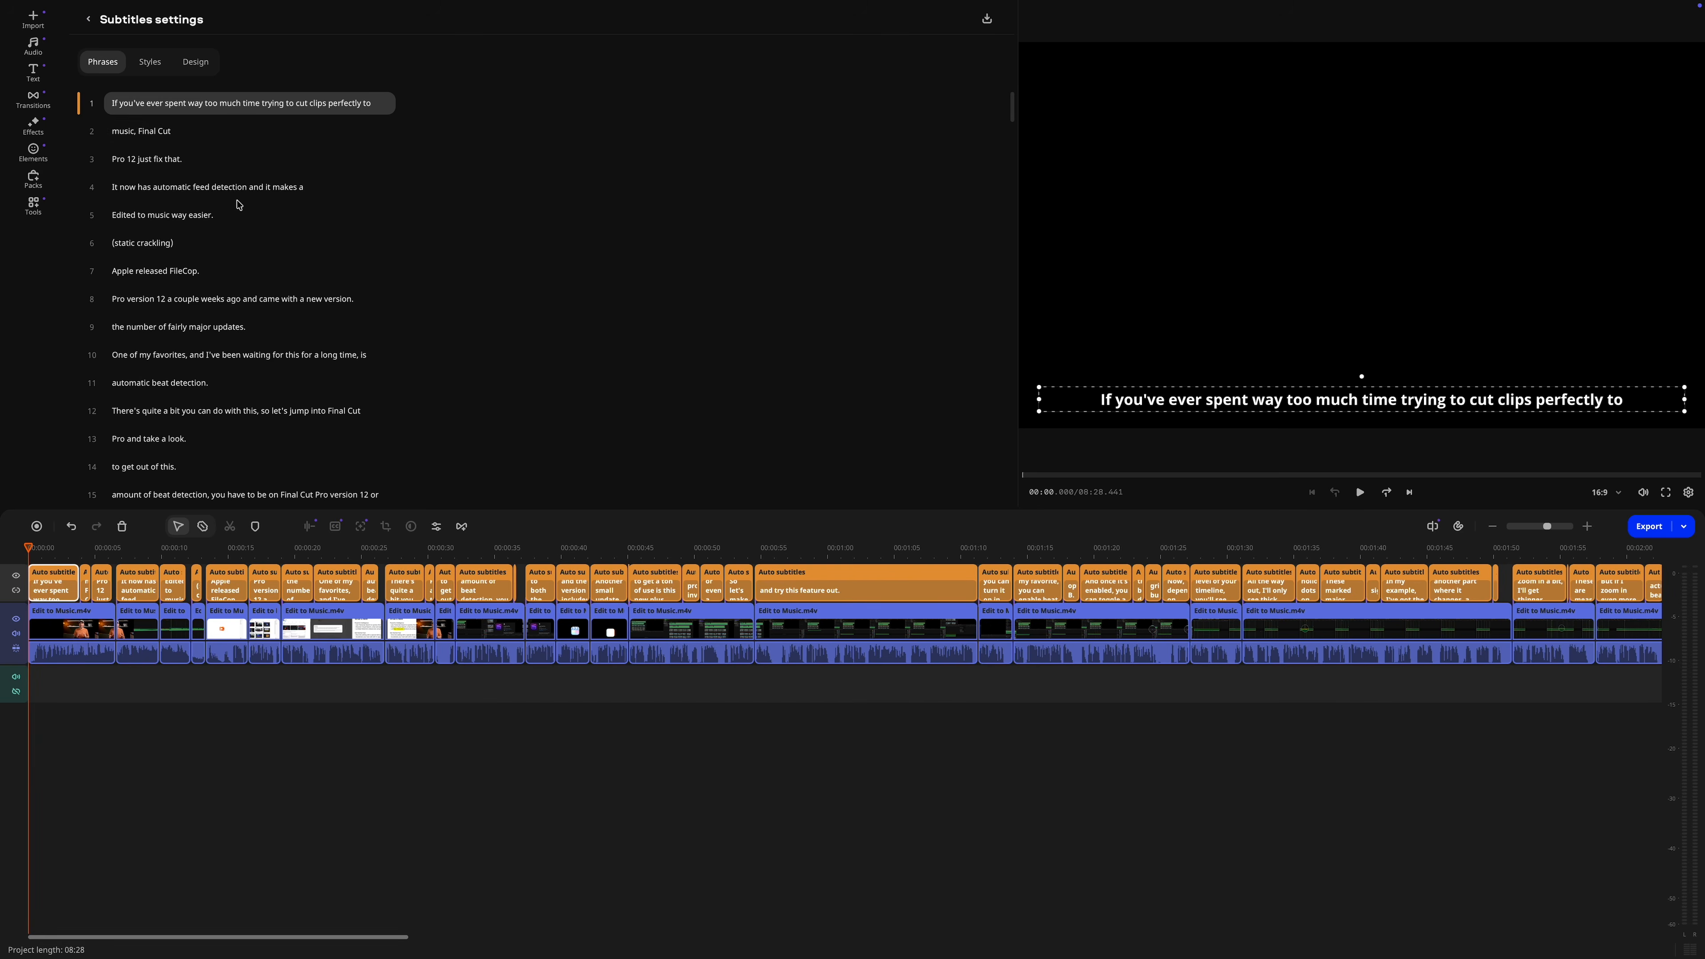
Correct the seventh subtitle phrase to read "Apple released Final Cut".
mouse_move(188, 546)
left_mouse_down()
mouse_move(228, 546)
mouse_move(214, 545)
left_mouse_up()
left_click(185, 271)
double_click(185, 271)
type("Final Cut")
left_click(274, 244)
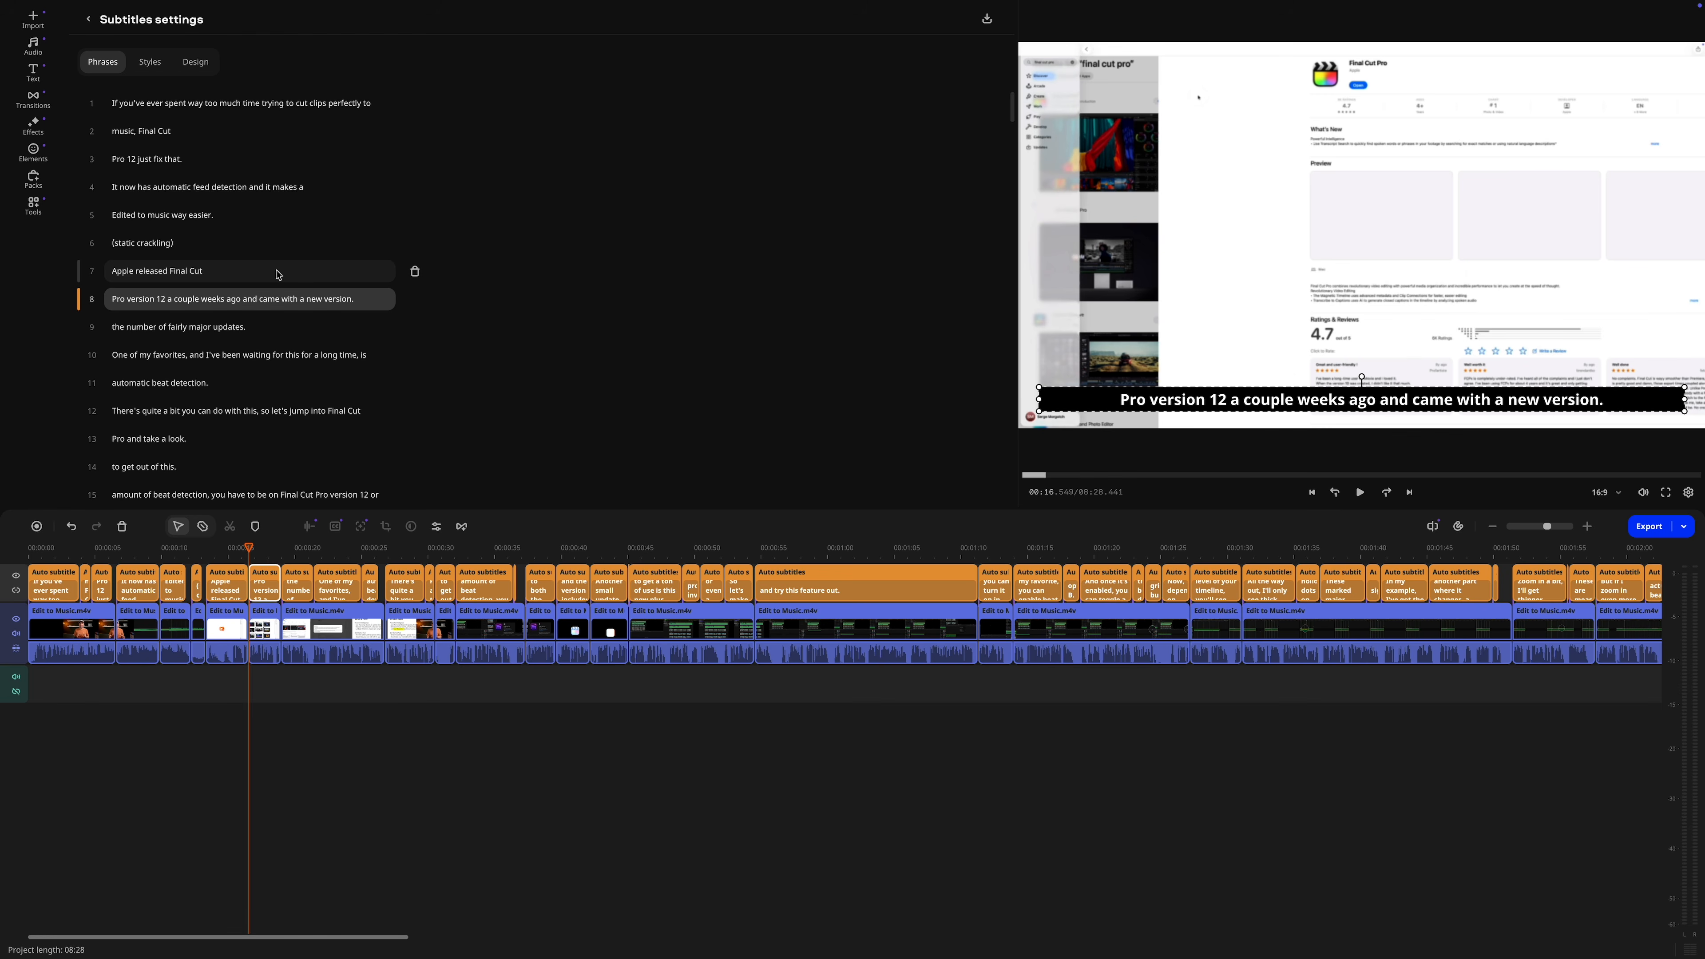
Apply the Sunrise style to all subtitles in place of Elegant green, and check it on the phrase at about 23 seconds.
left_click(155, 65)
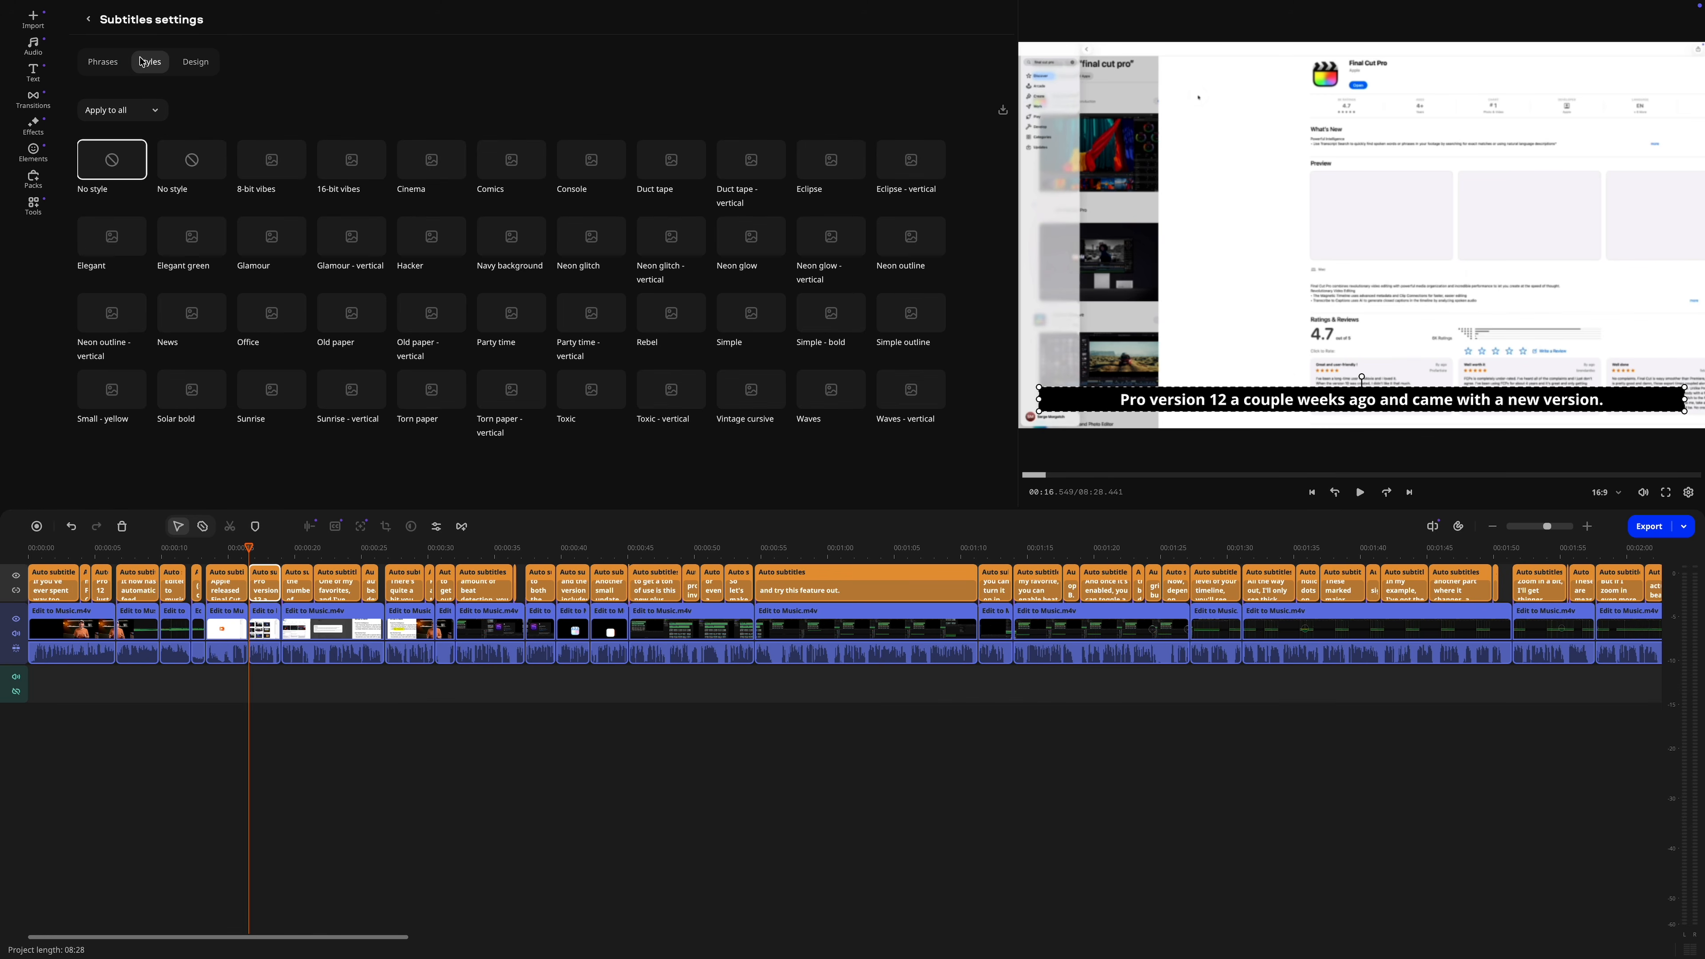
mouse_move(257, 250)
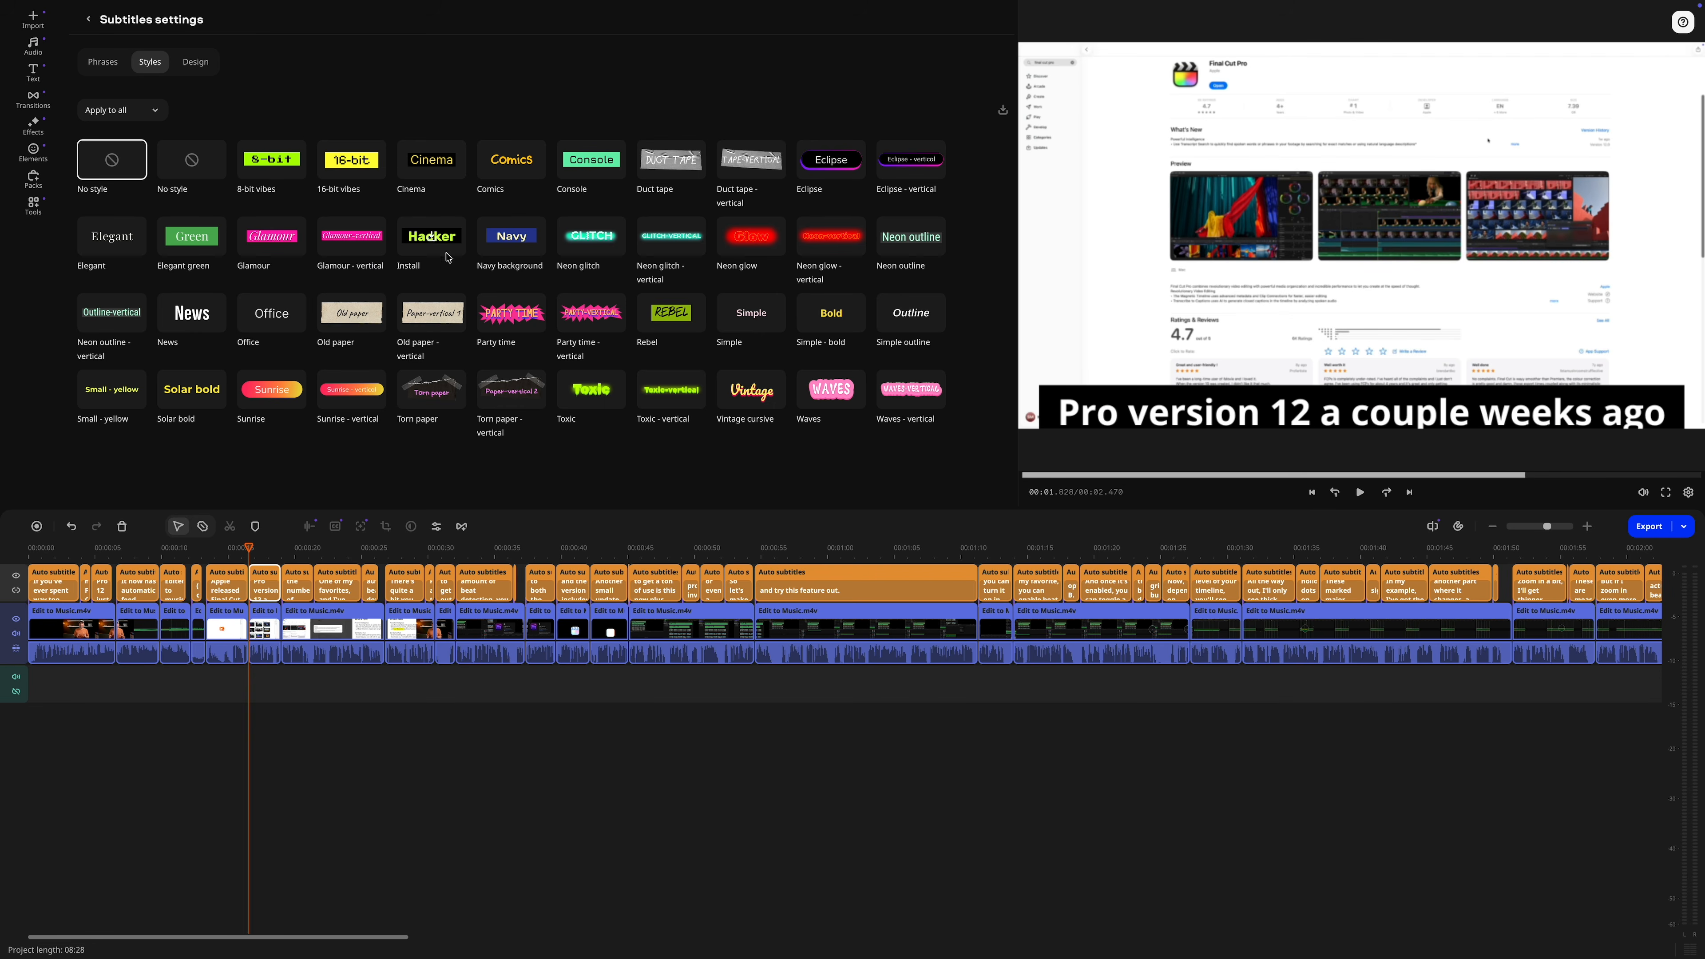
left_click(206, 255)
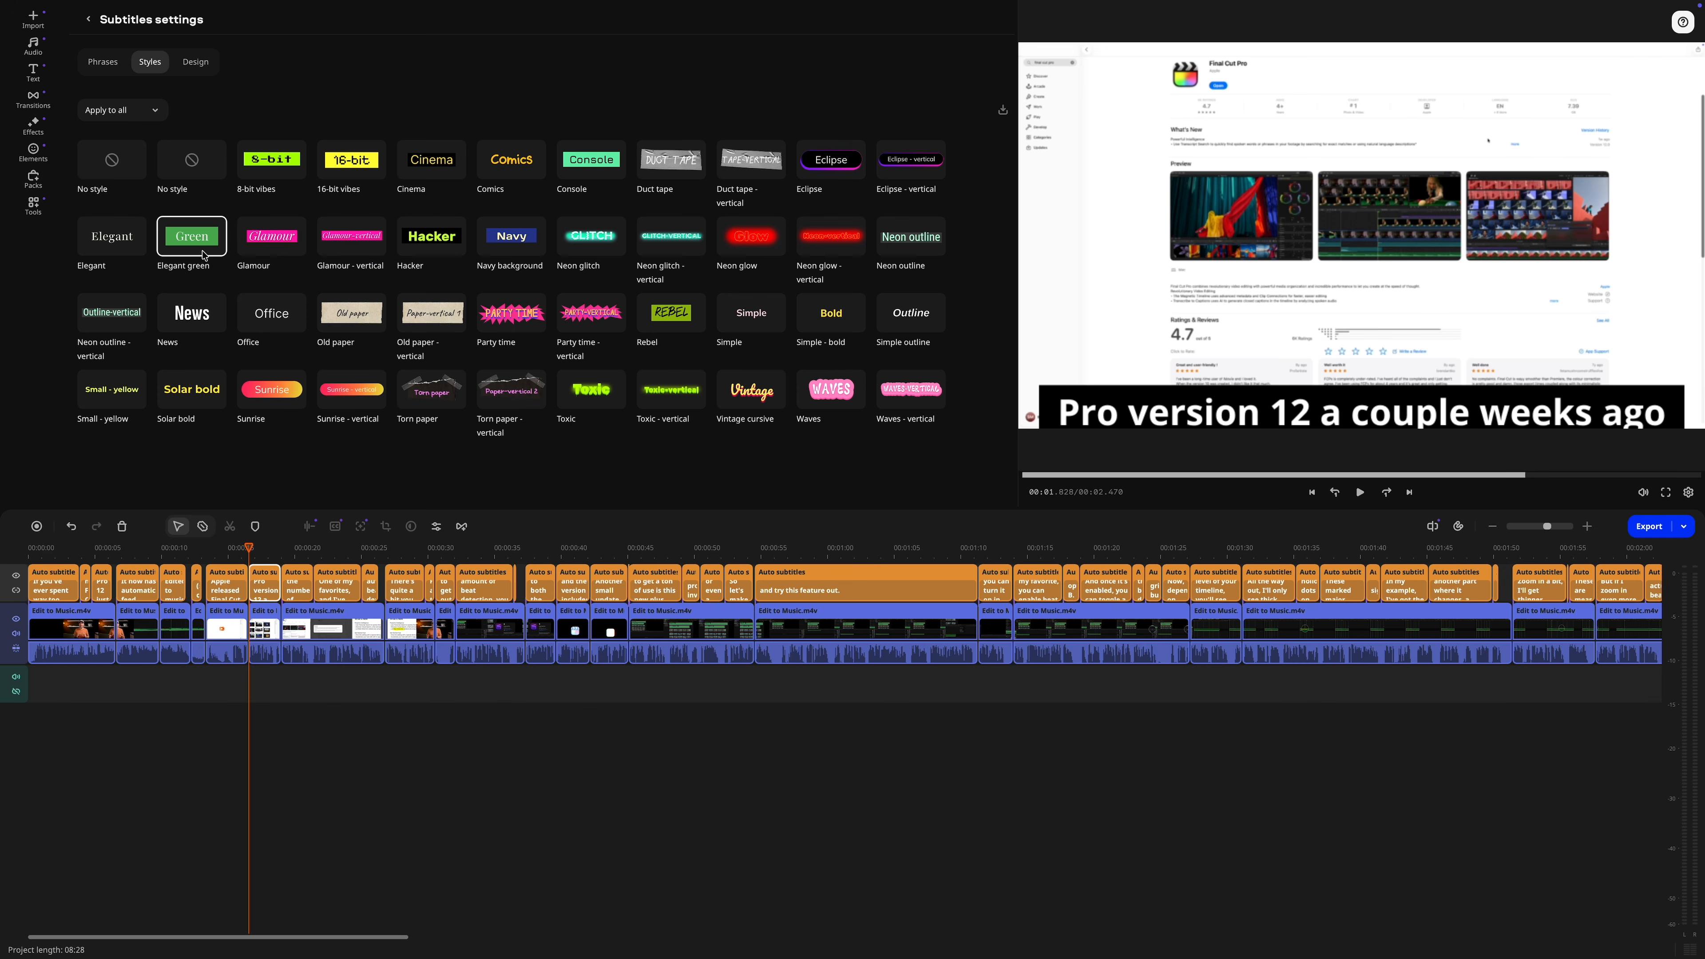
left_click(271, 389)
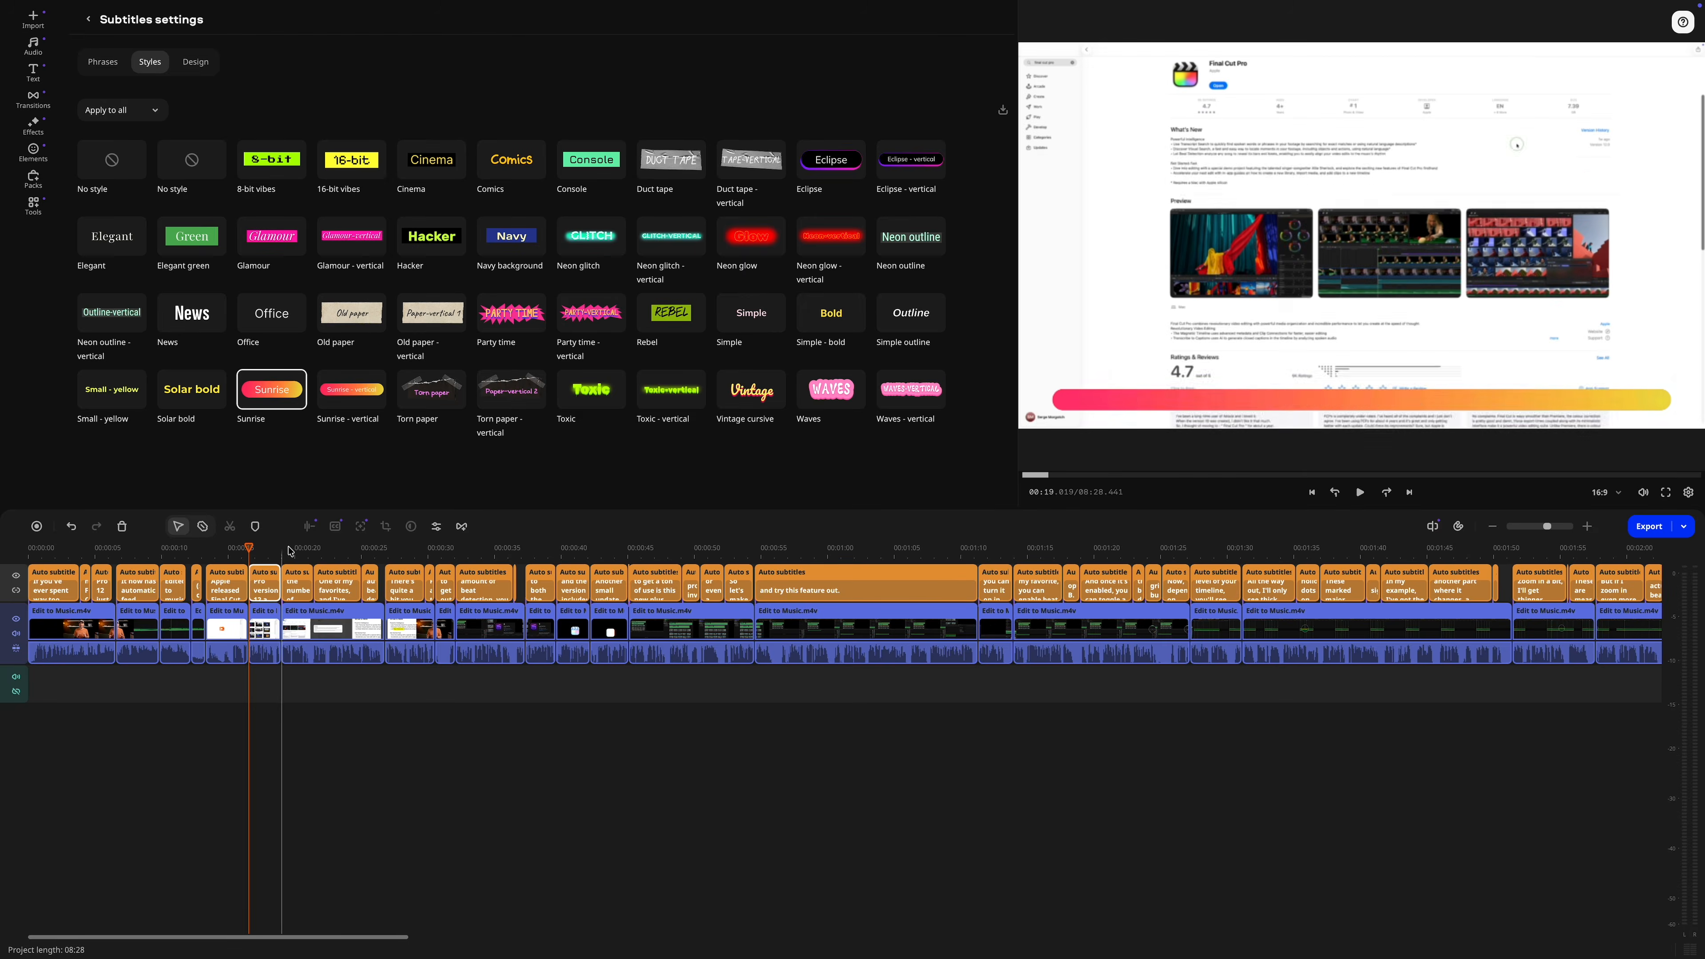
left_click(338, 548)
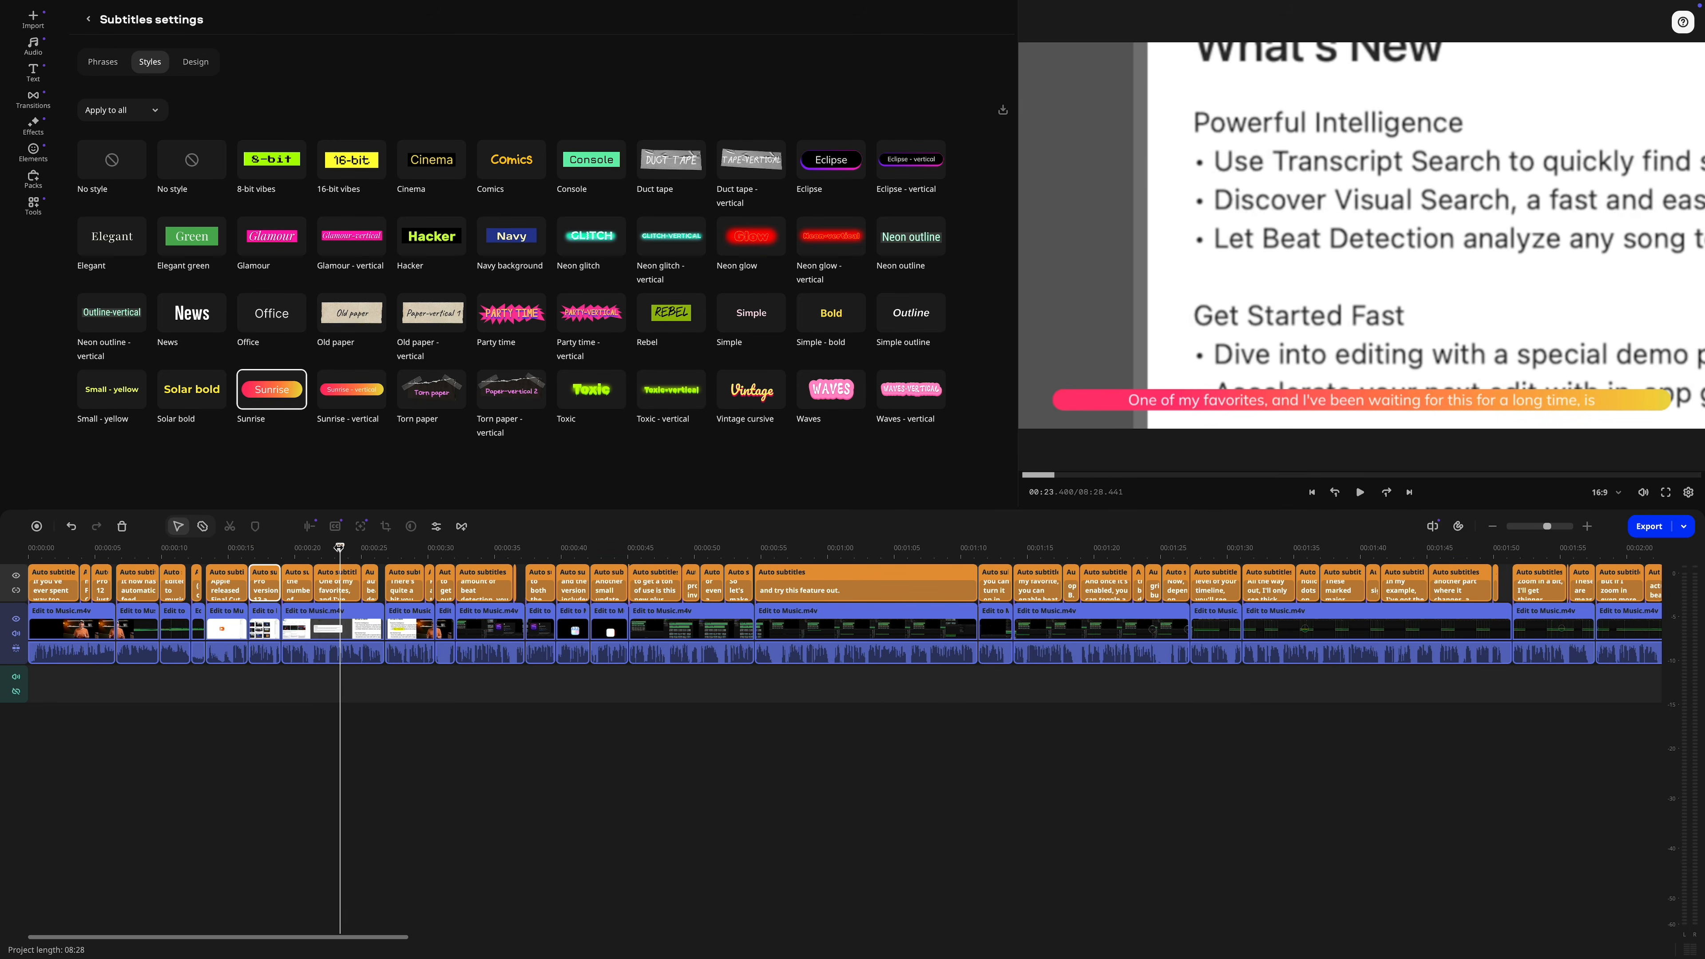
Give all subtitles the Lumberjack Rough font in grey with a medium white outline, and play the timeline from the start.
left_click(202, 65)
left_click(209, 298)
left_click(255, 371)
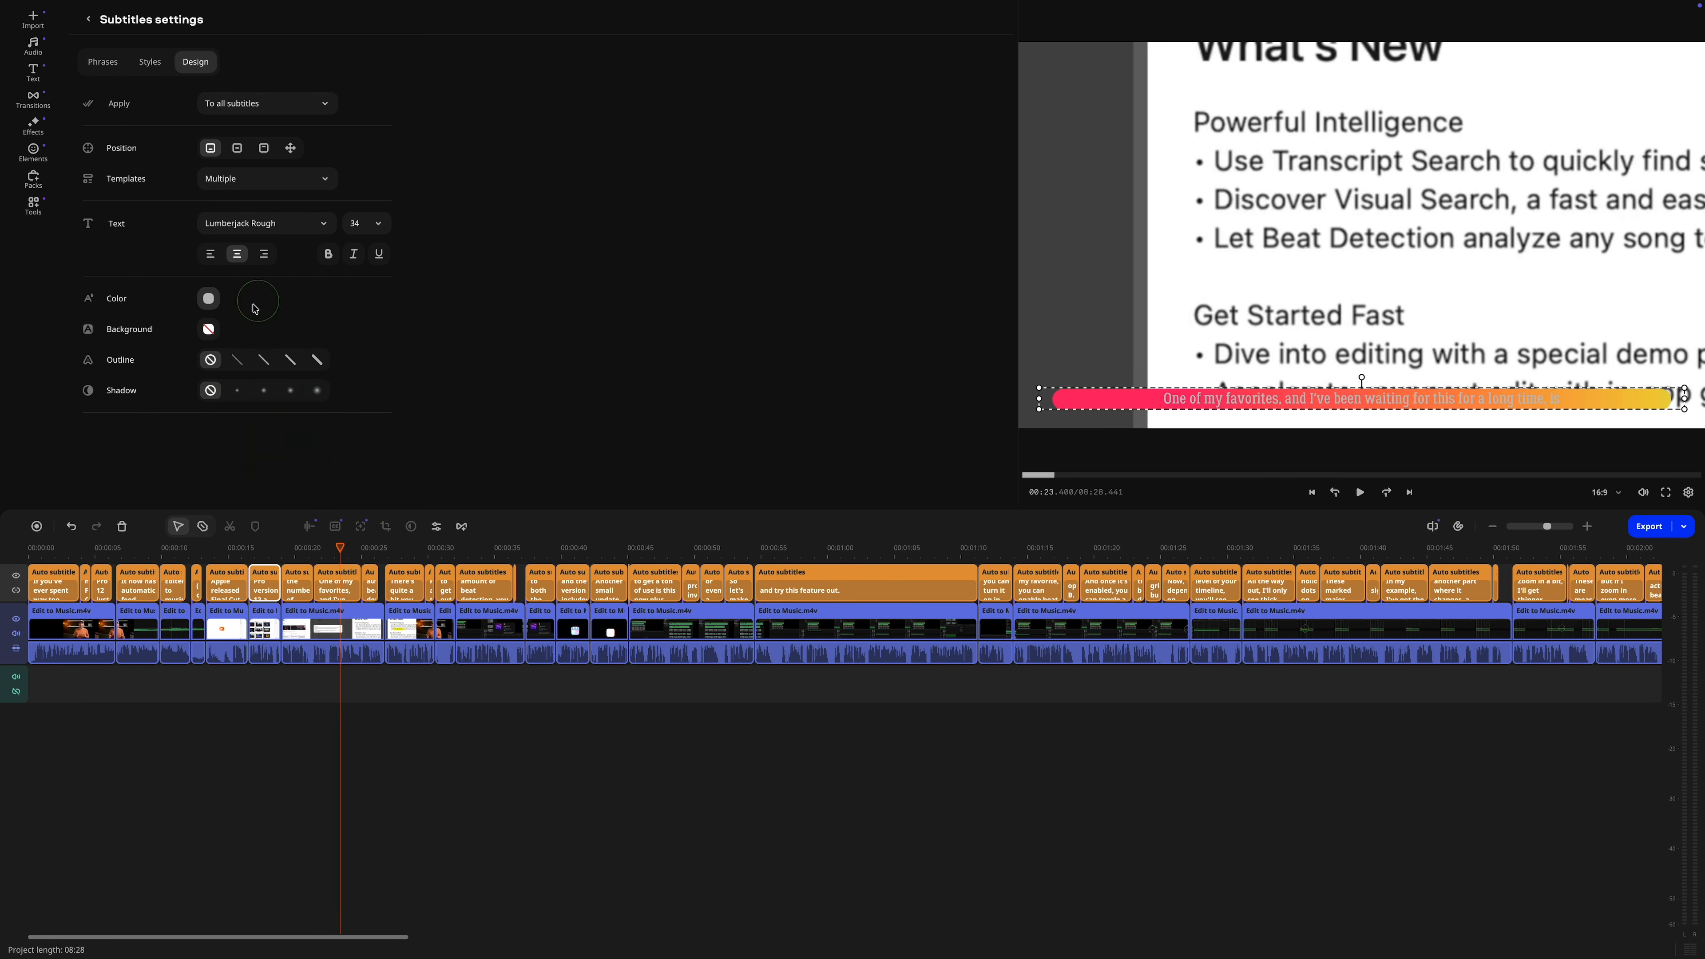
left_click(263, 361)
left_click(365, 431)
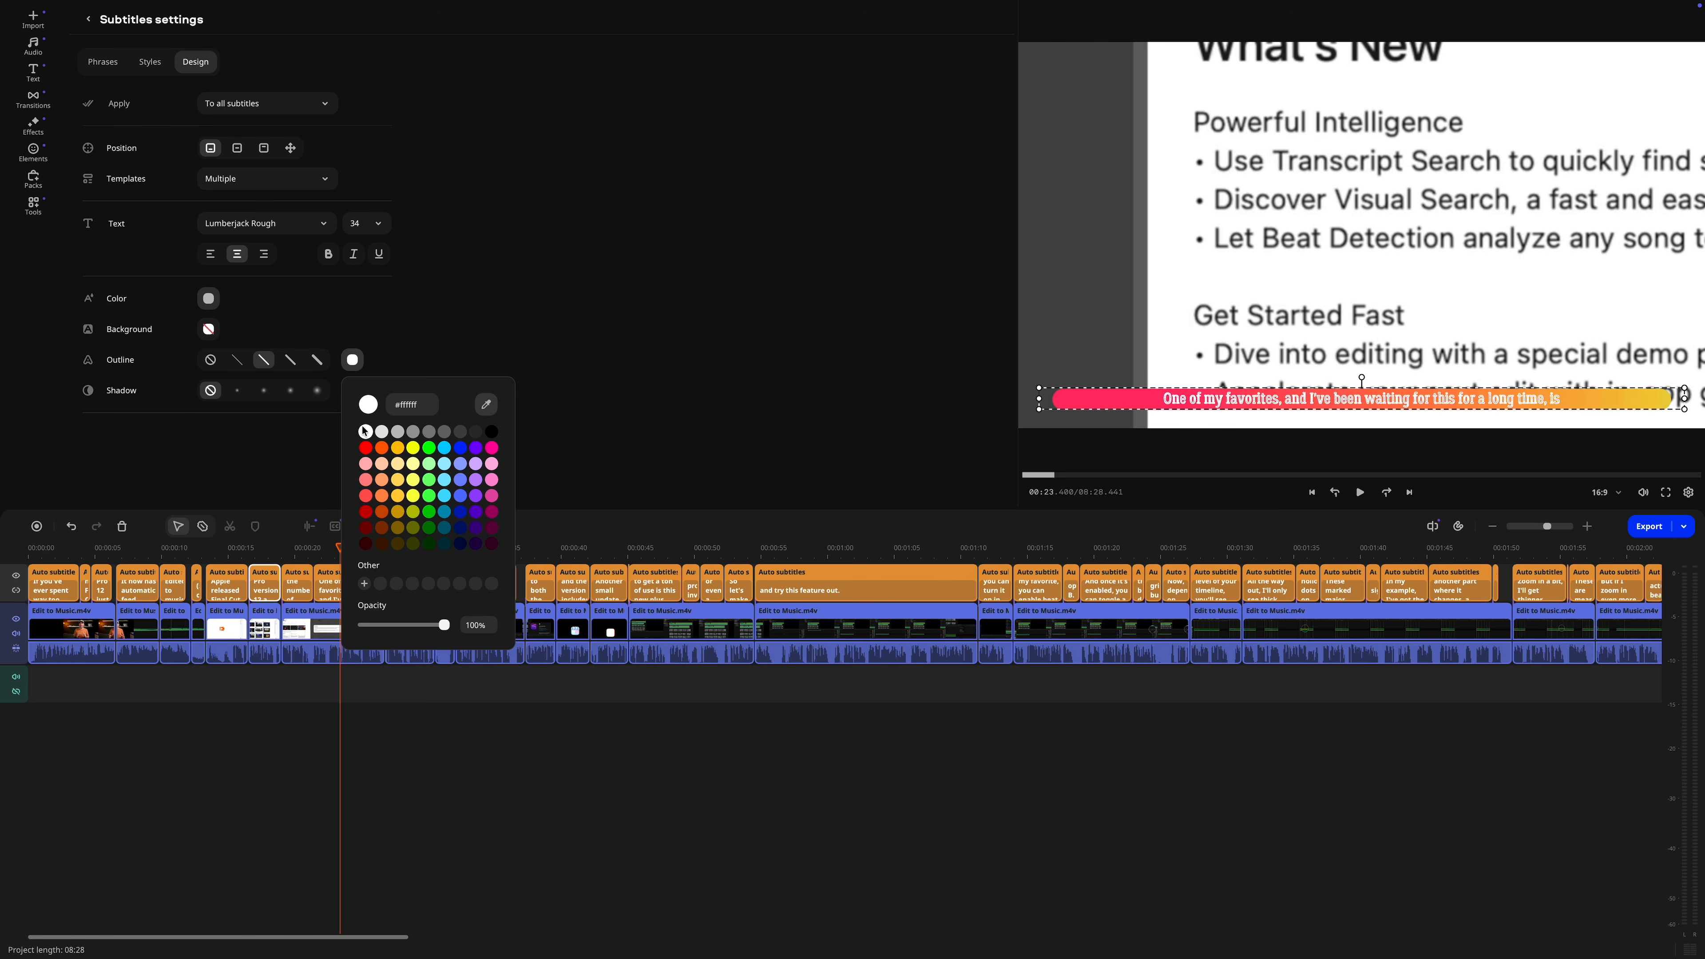
left_click(39, 551)
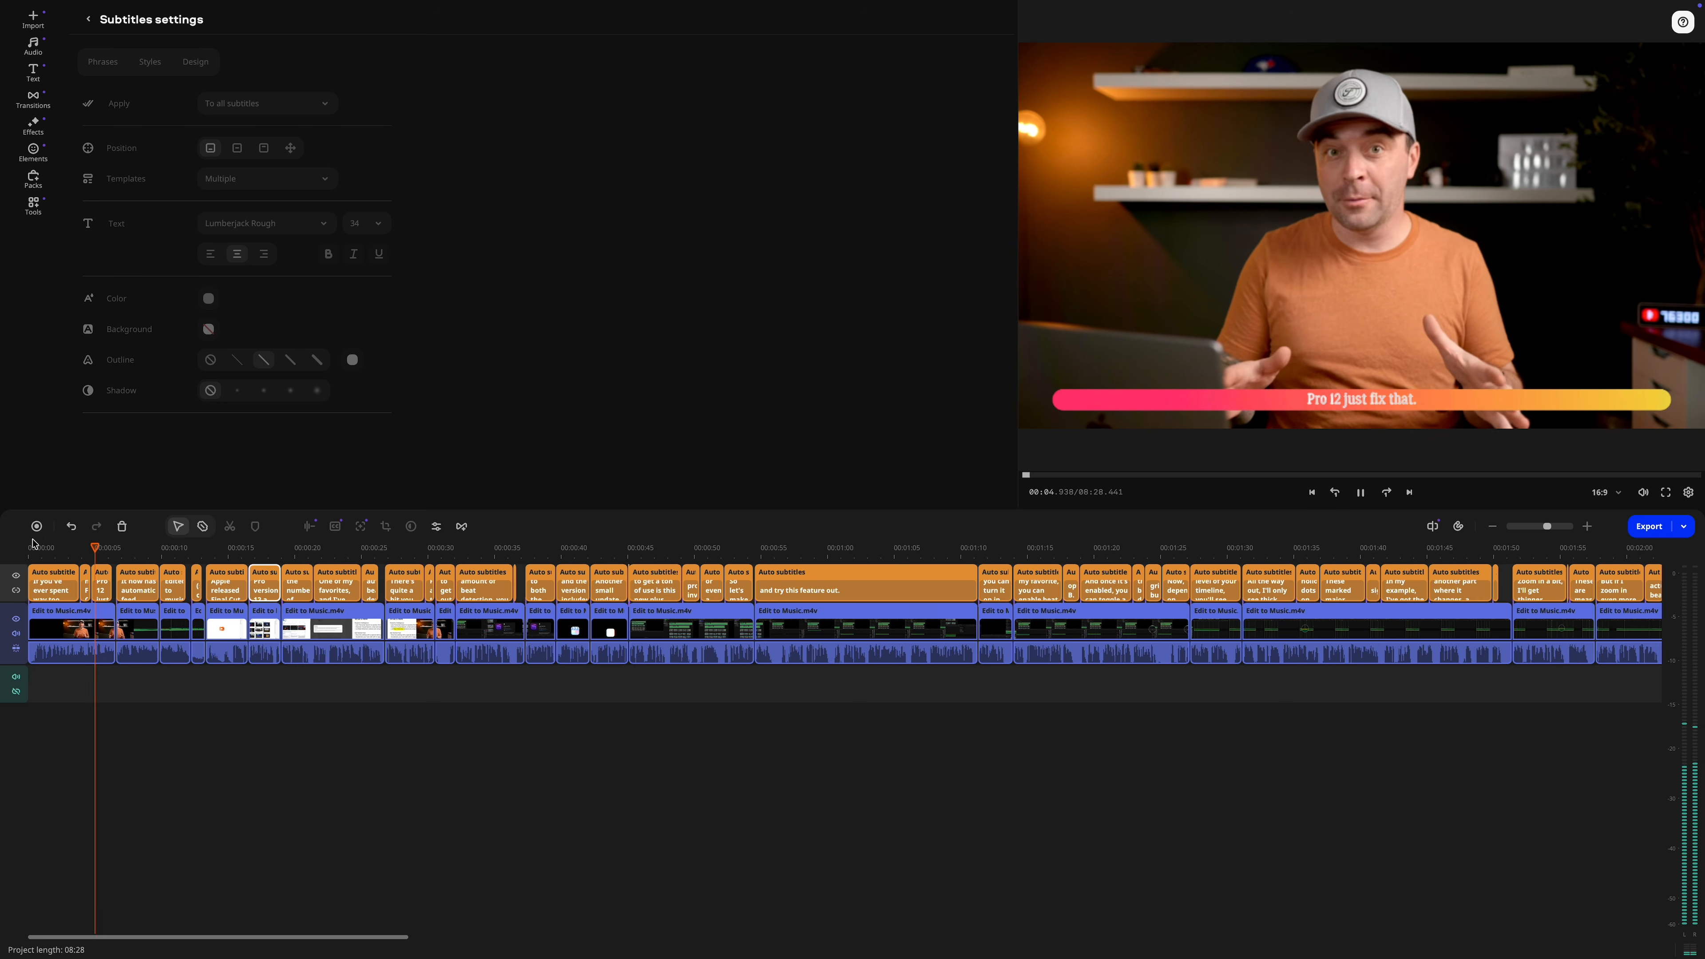
key("space")
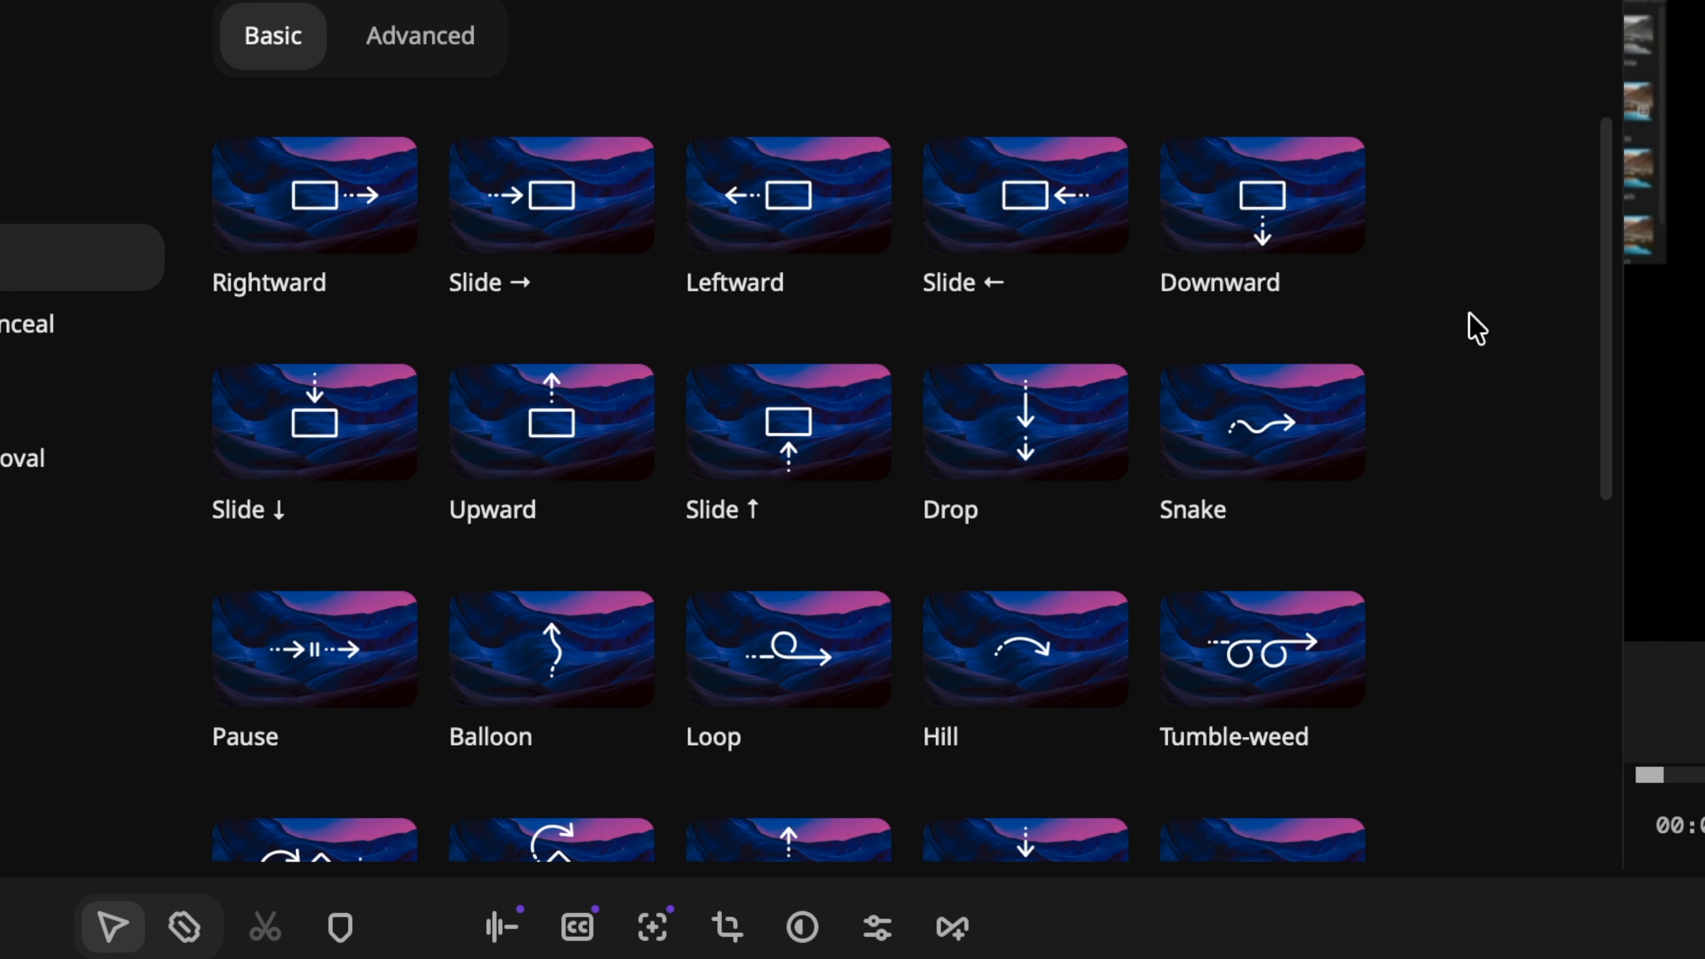
scroll(1475, 329, "down", 10)
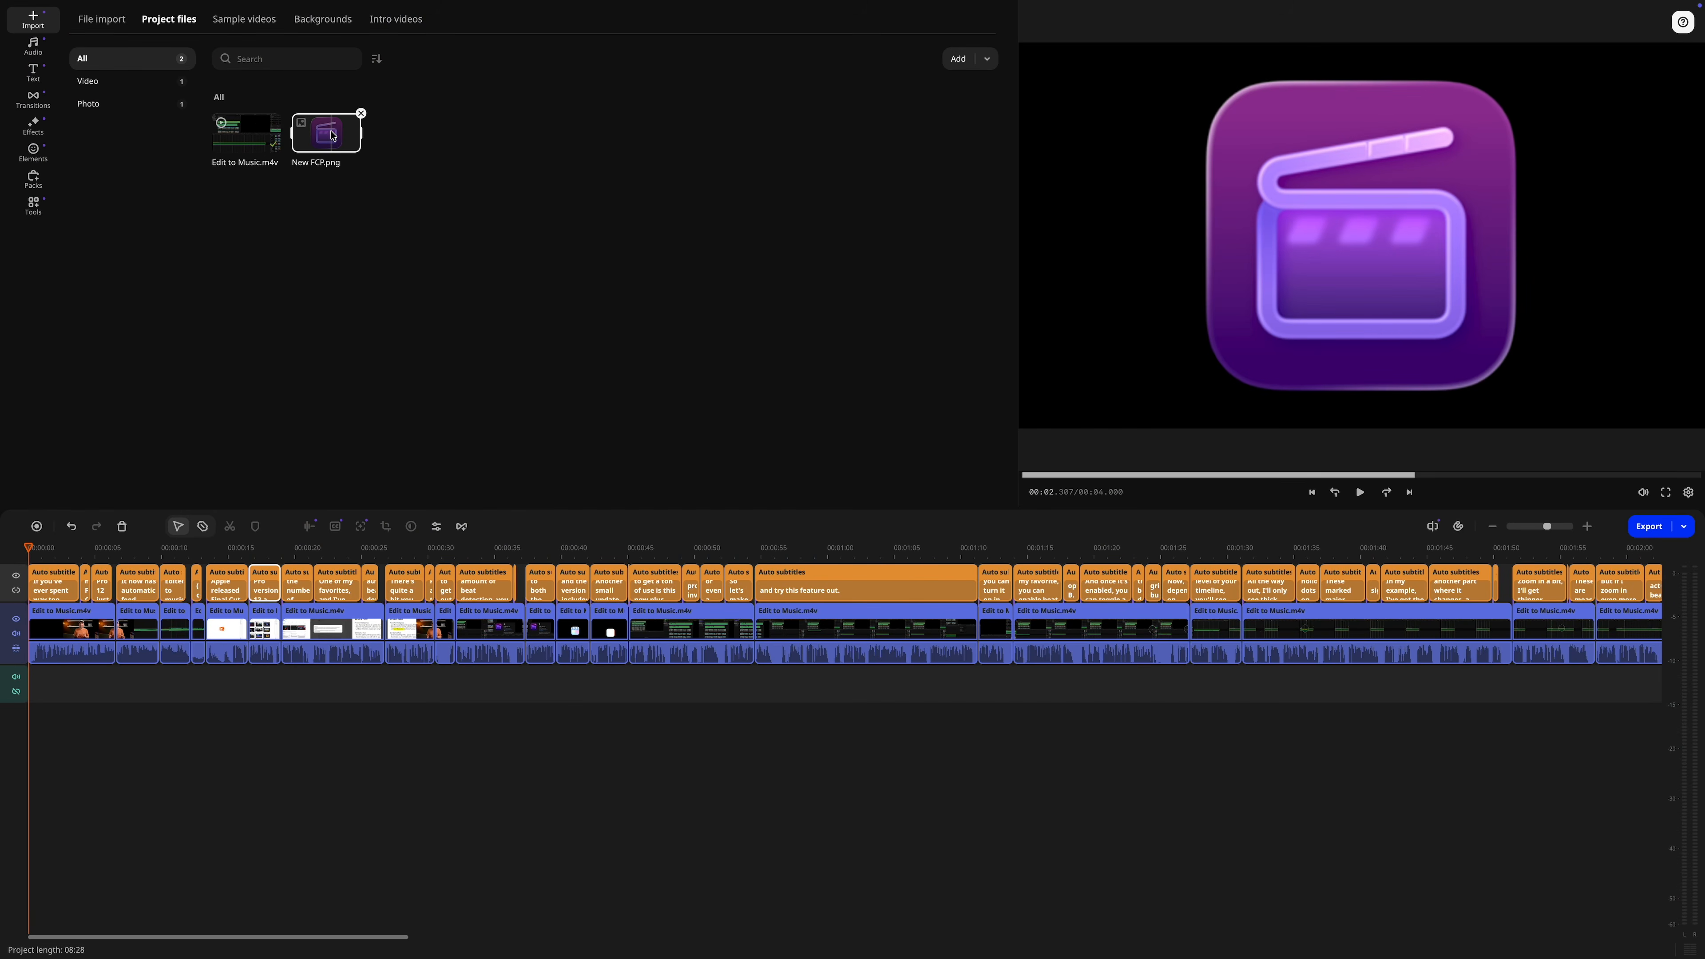
Place New FCP.png above the main video at the timeline start and extend it to the end of the third video clip.
left_click_drag(333, 135, 47, 623)
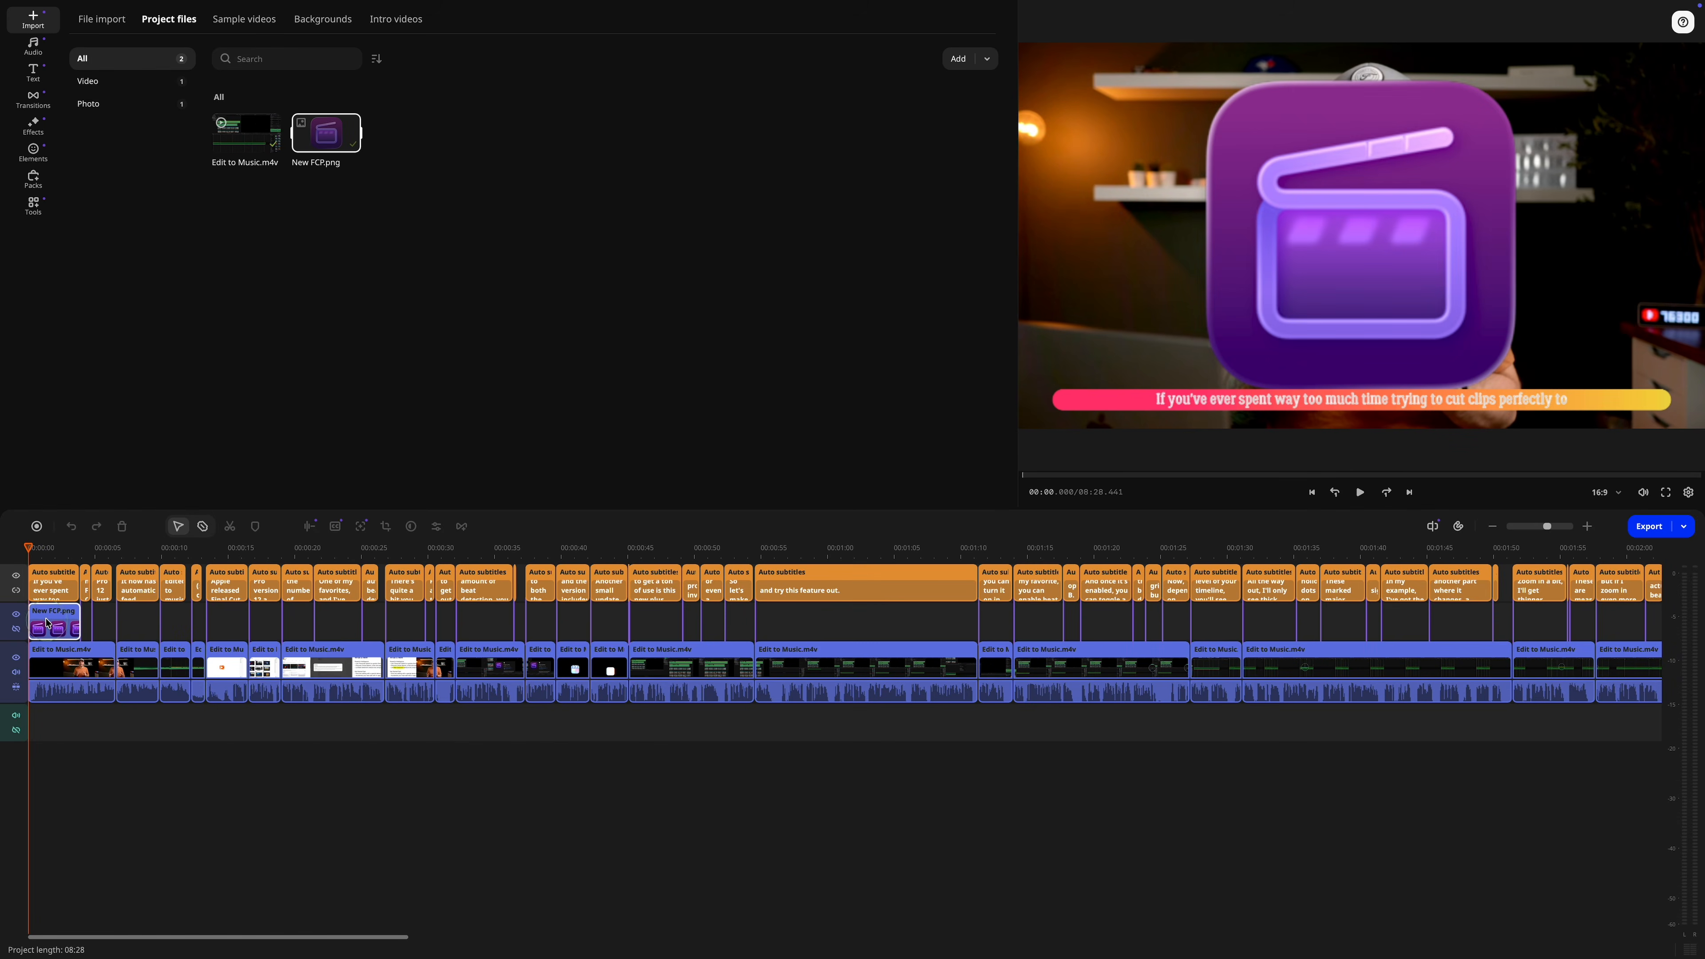
scroll(67, 620, "up", 5)
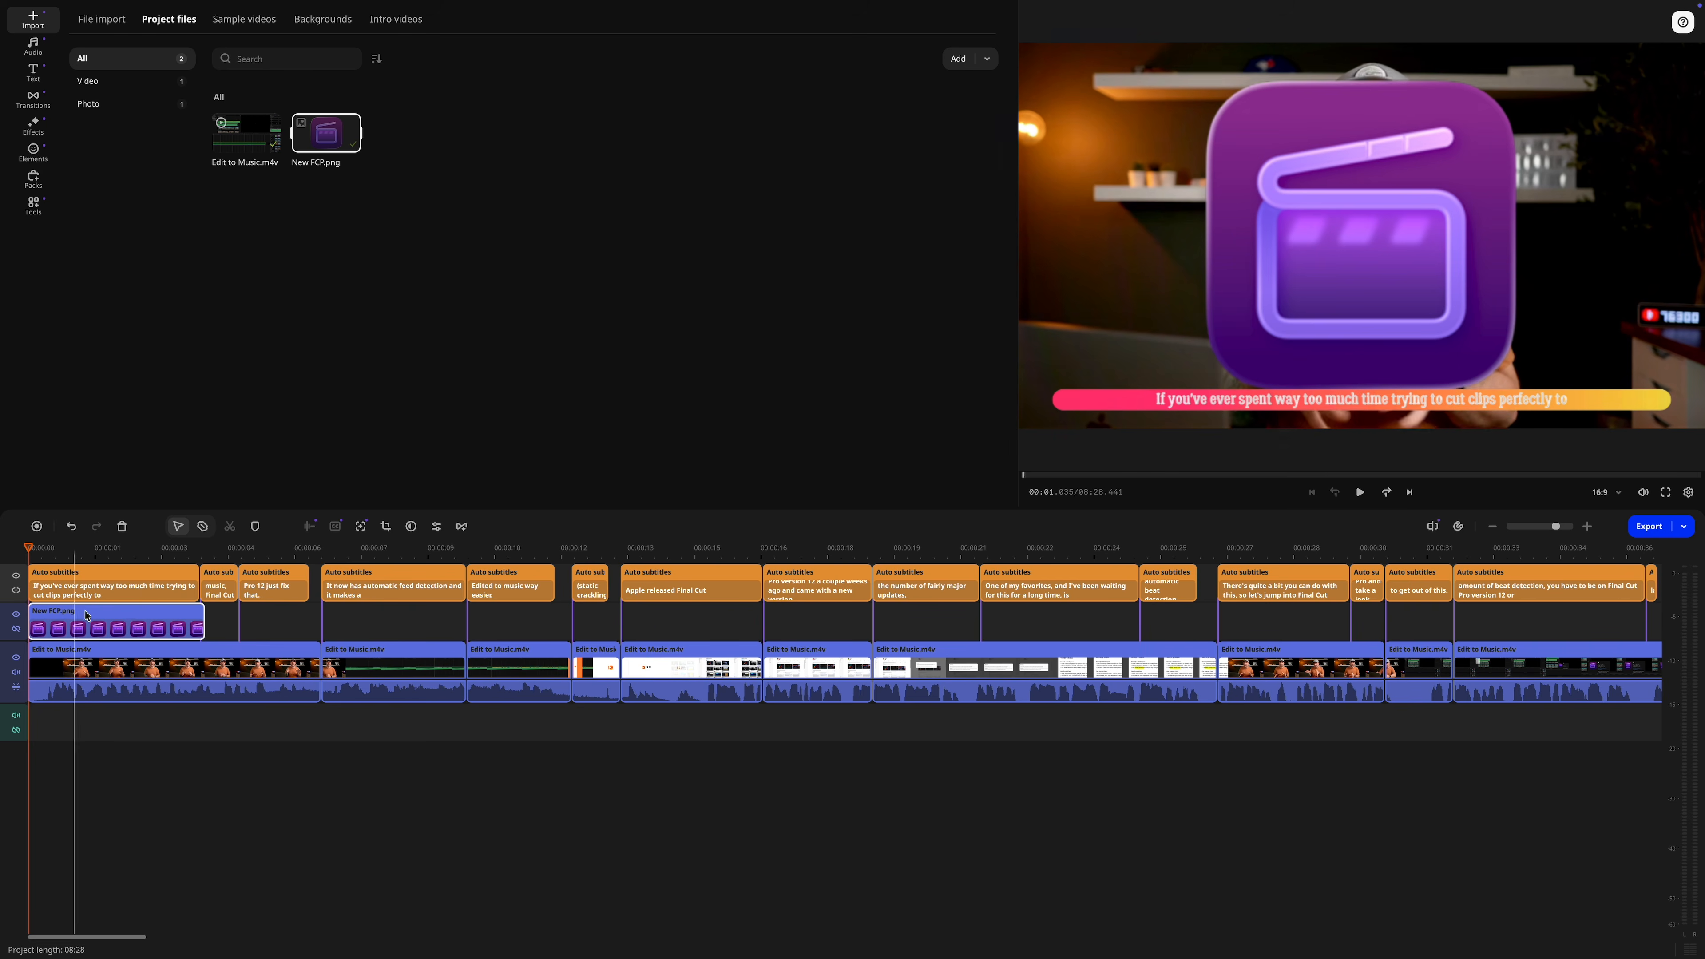
left_click_drag(203, 621, 570, 665)
Shrink the New FCP.png overlay as a picture in picture and place it beside the speaker's head and shoulder.
left_click(119, 623)
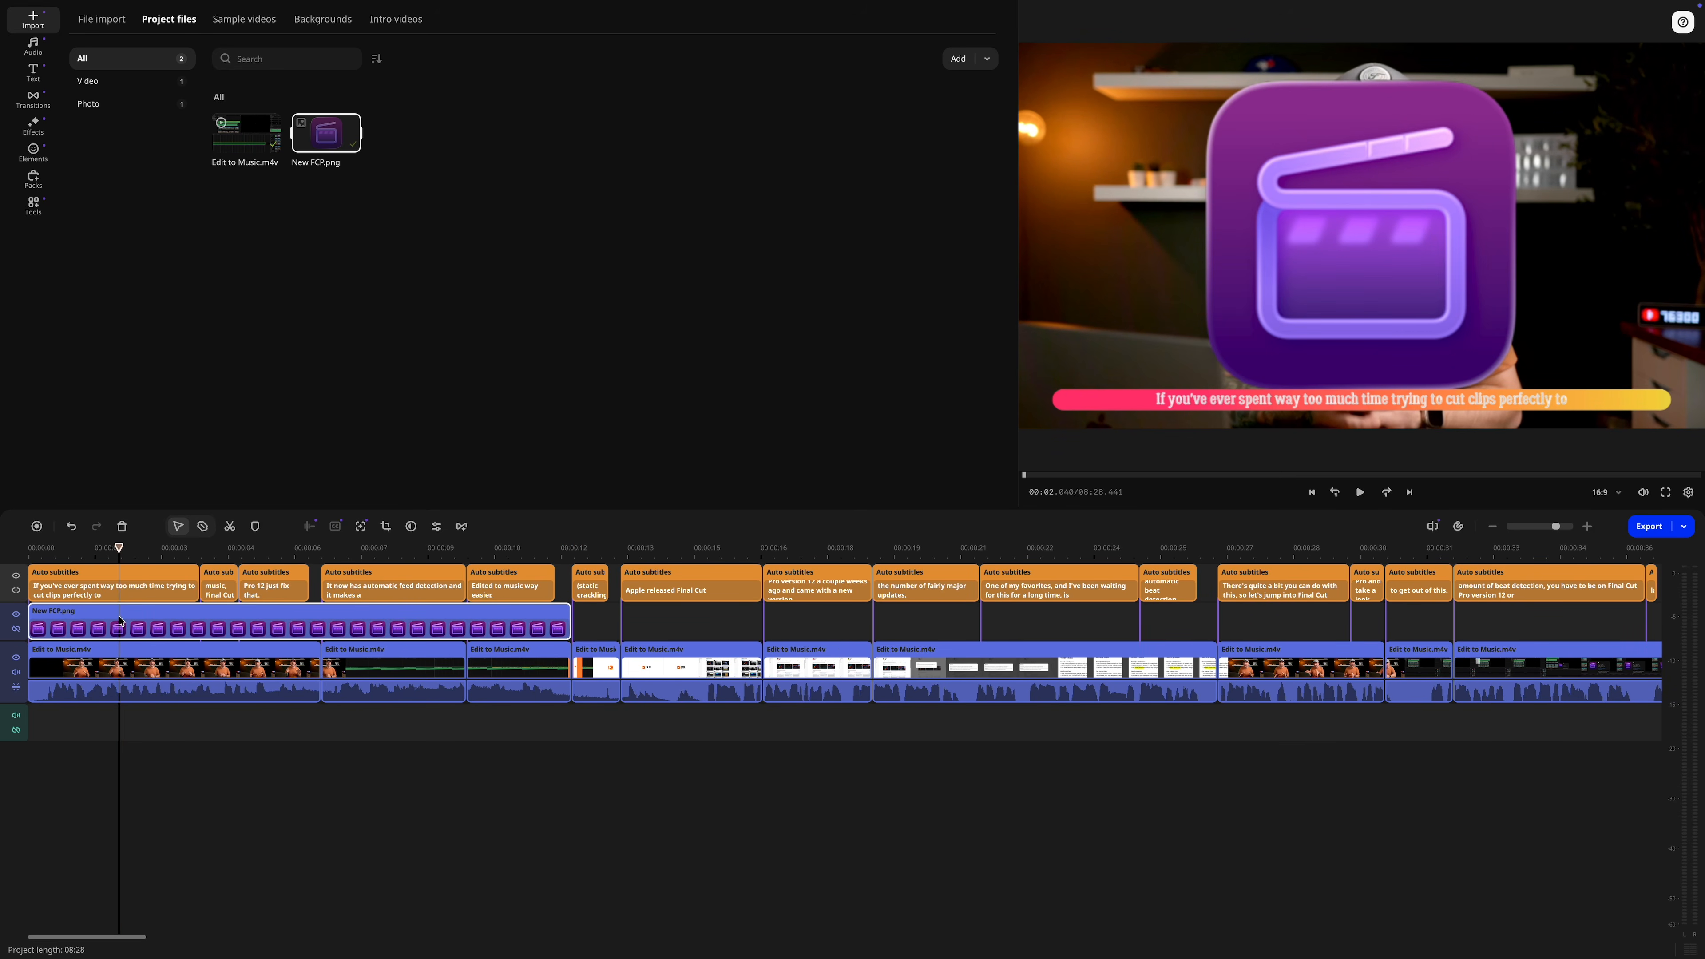
left_click(33, 206)
left_click(96, 108)
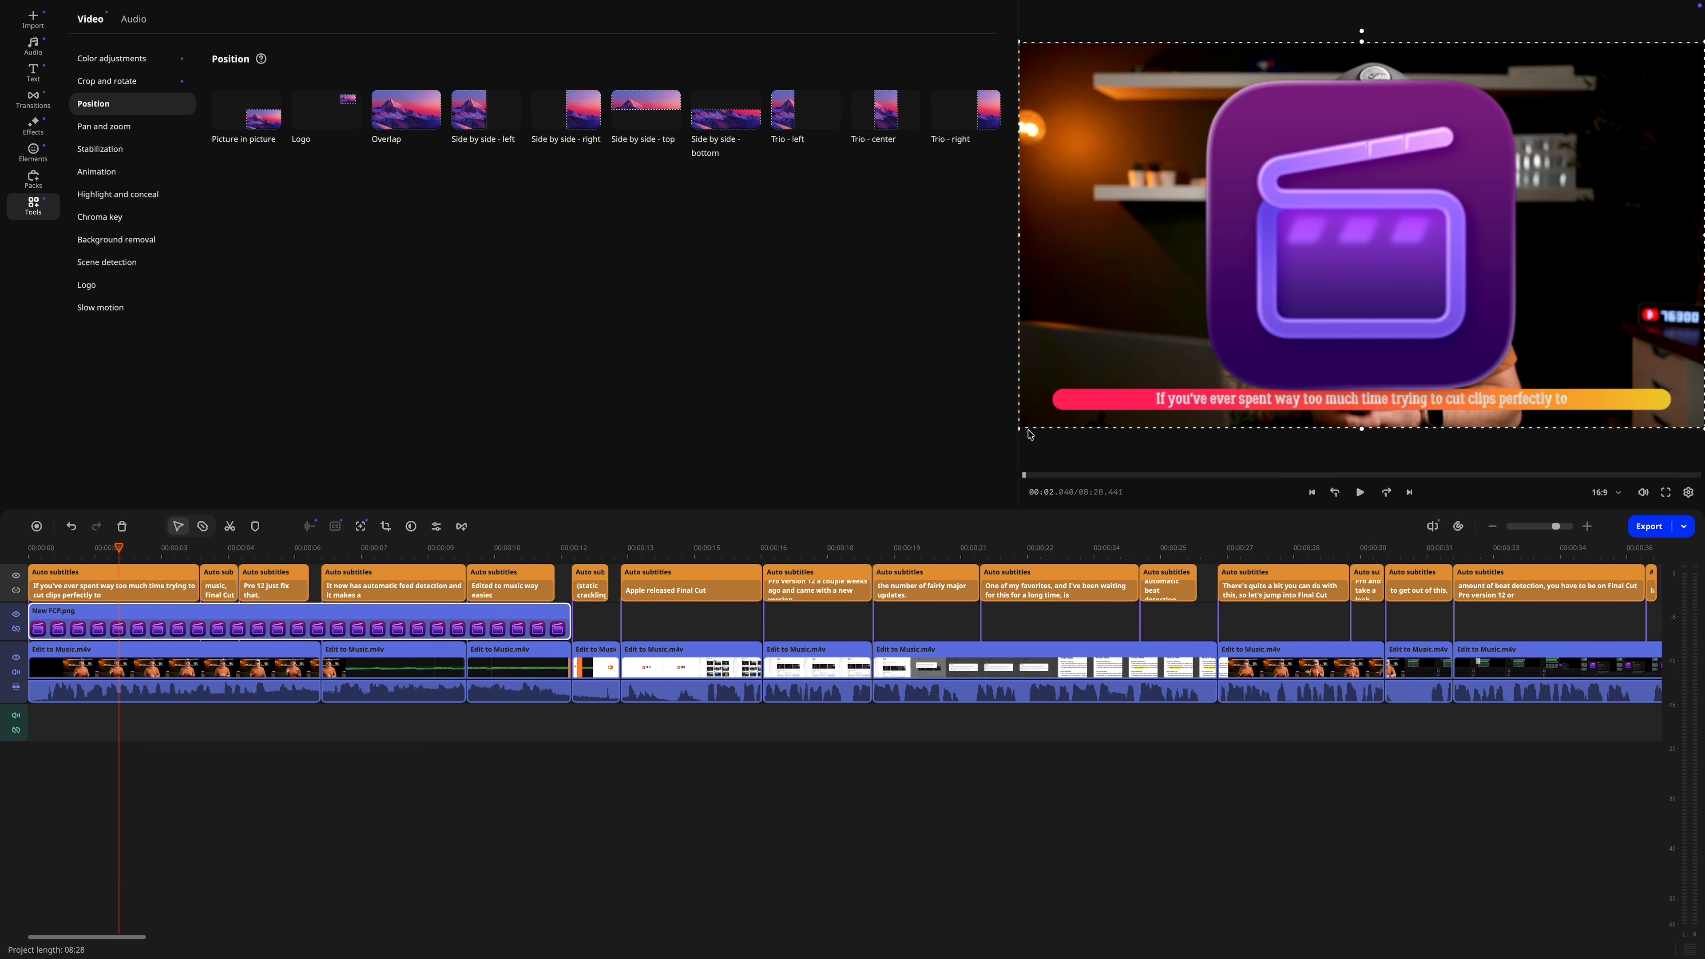
left_click_drag(1022, 430, 1129, 252)
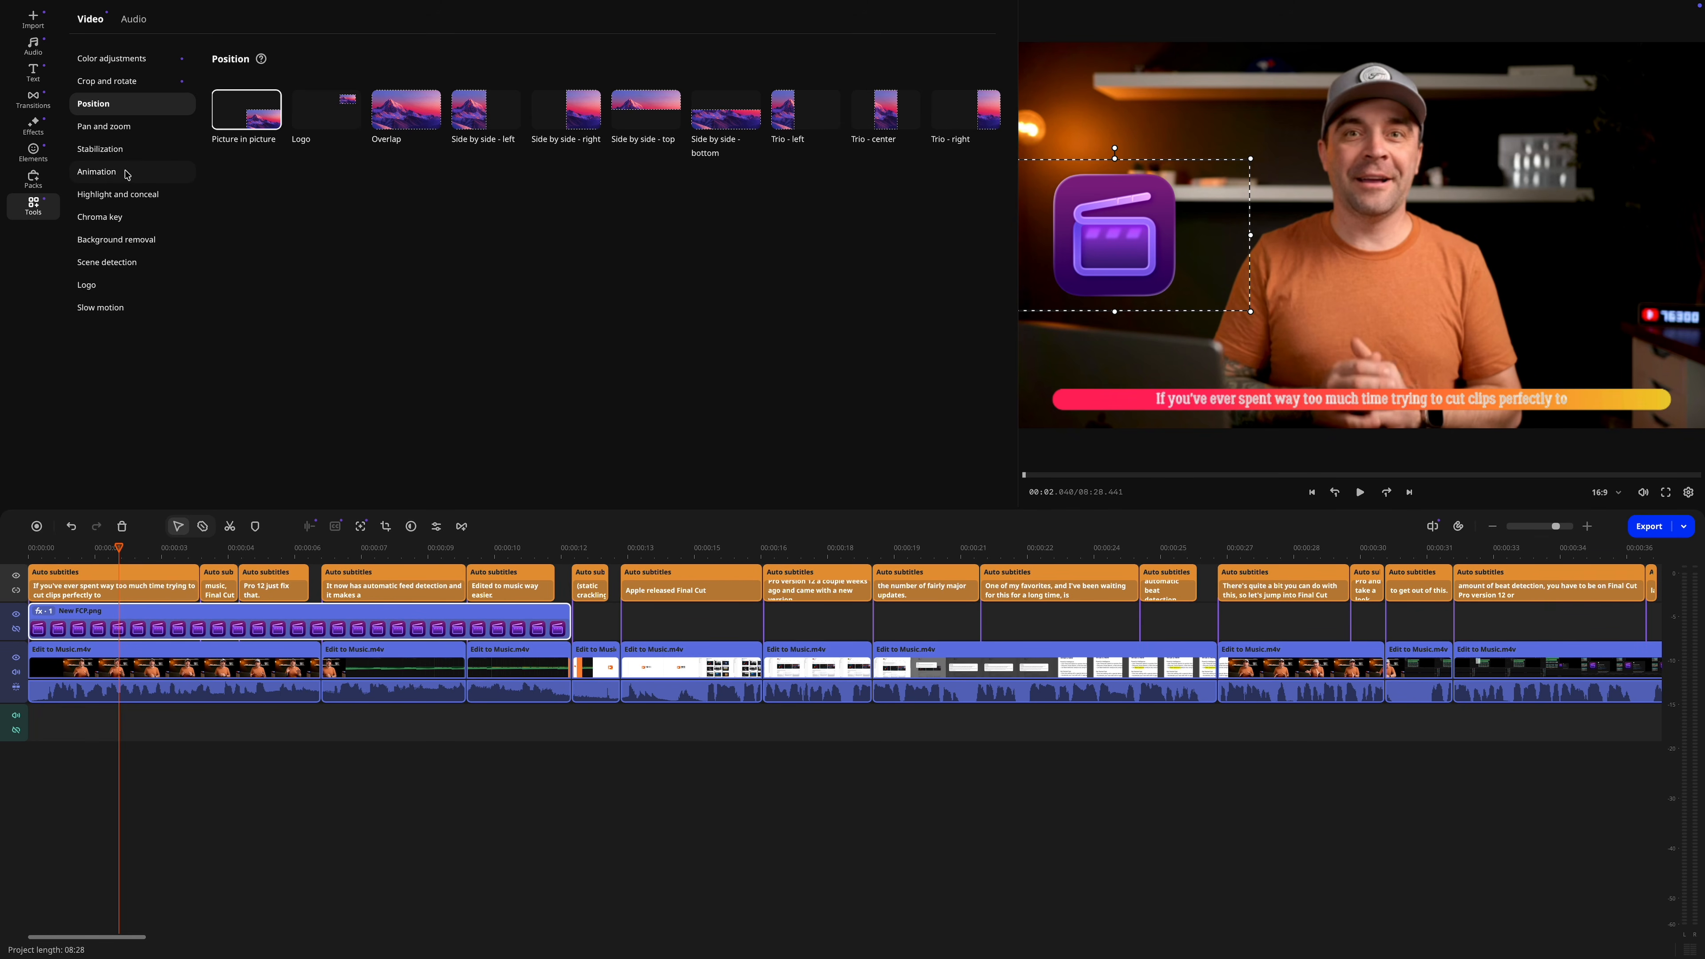
Add the Pause animation to the New FCP.png clip and move its entrance keyframes to the clip's start.
left_click(127, 174)
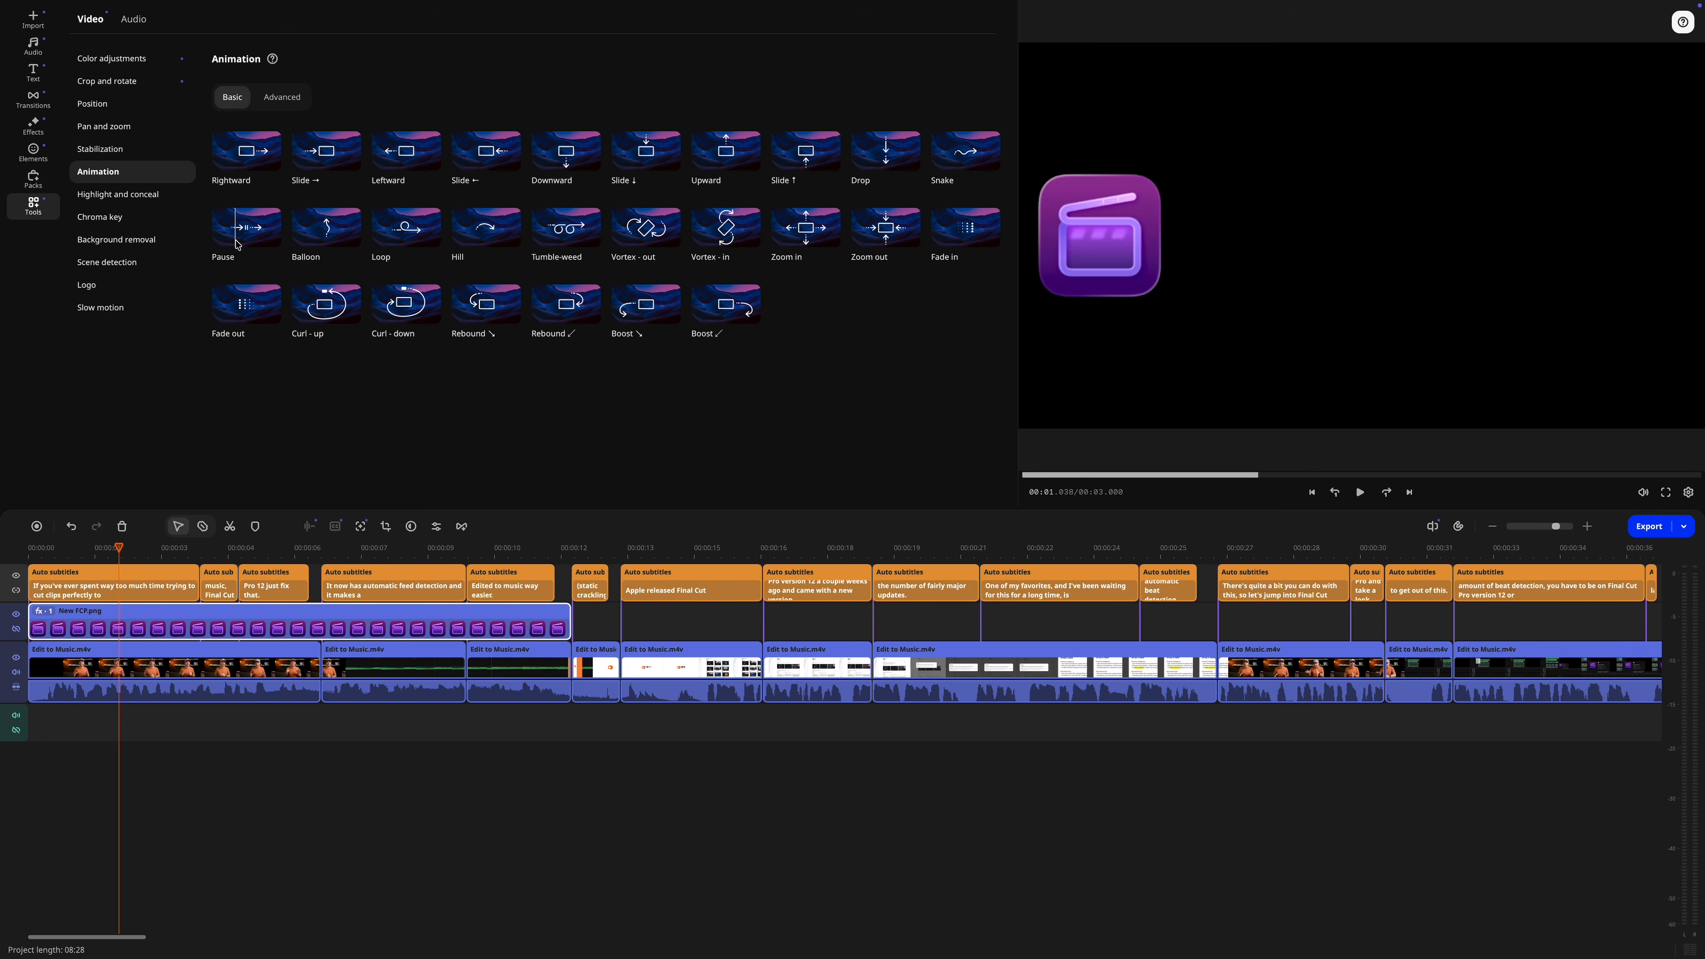
left_click(261, 245)
left_click_drag(261, 245, 154, 619)
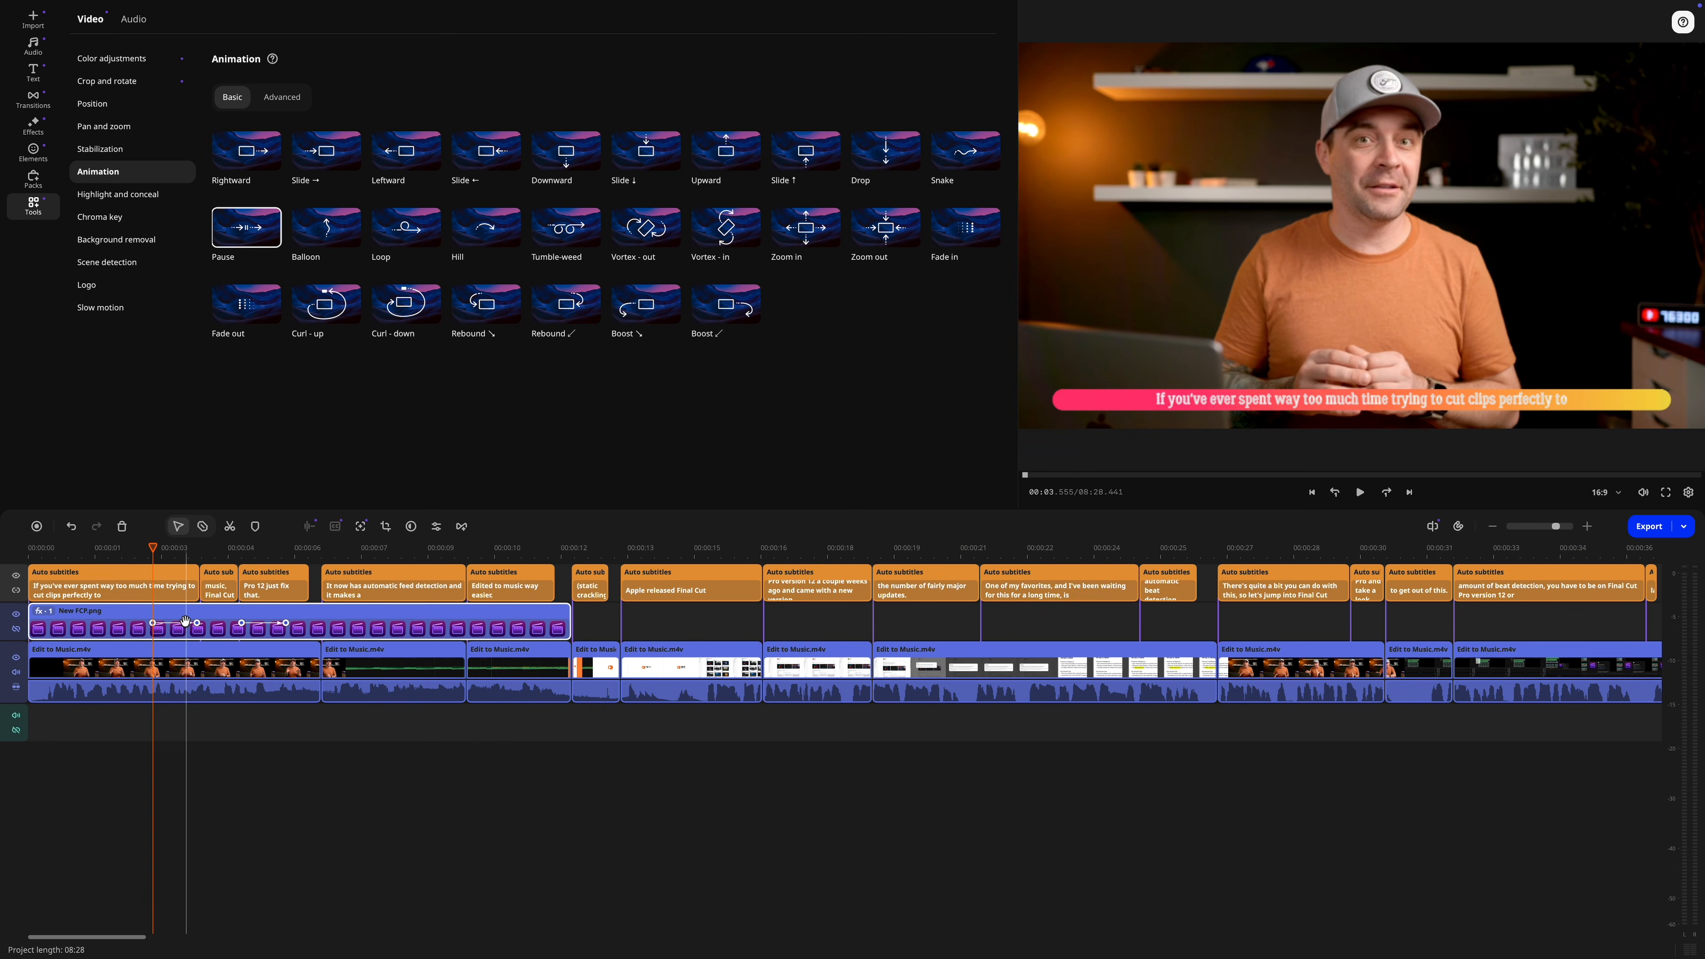
left_click_drag(182, 623, 55, 624)
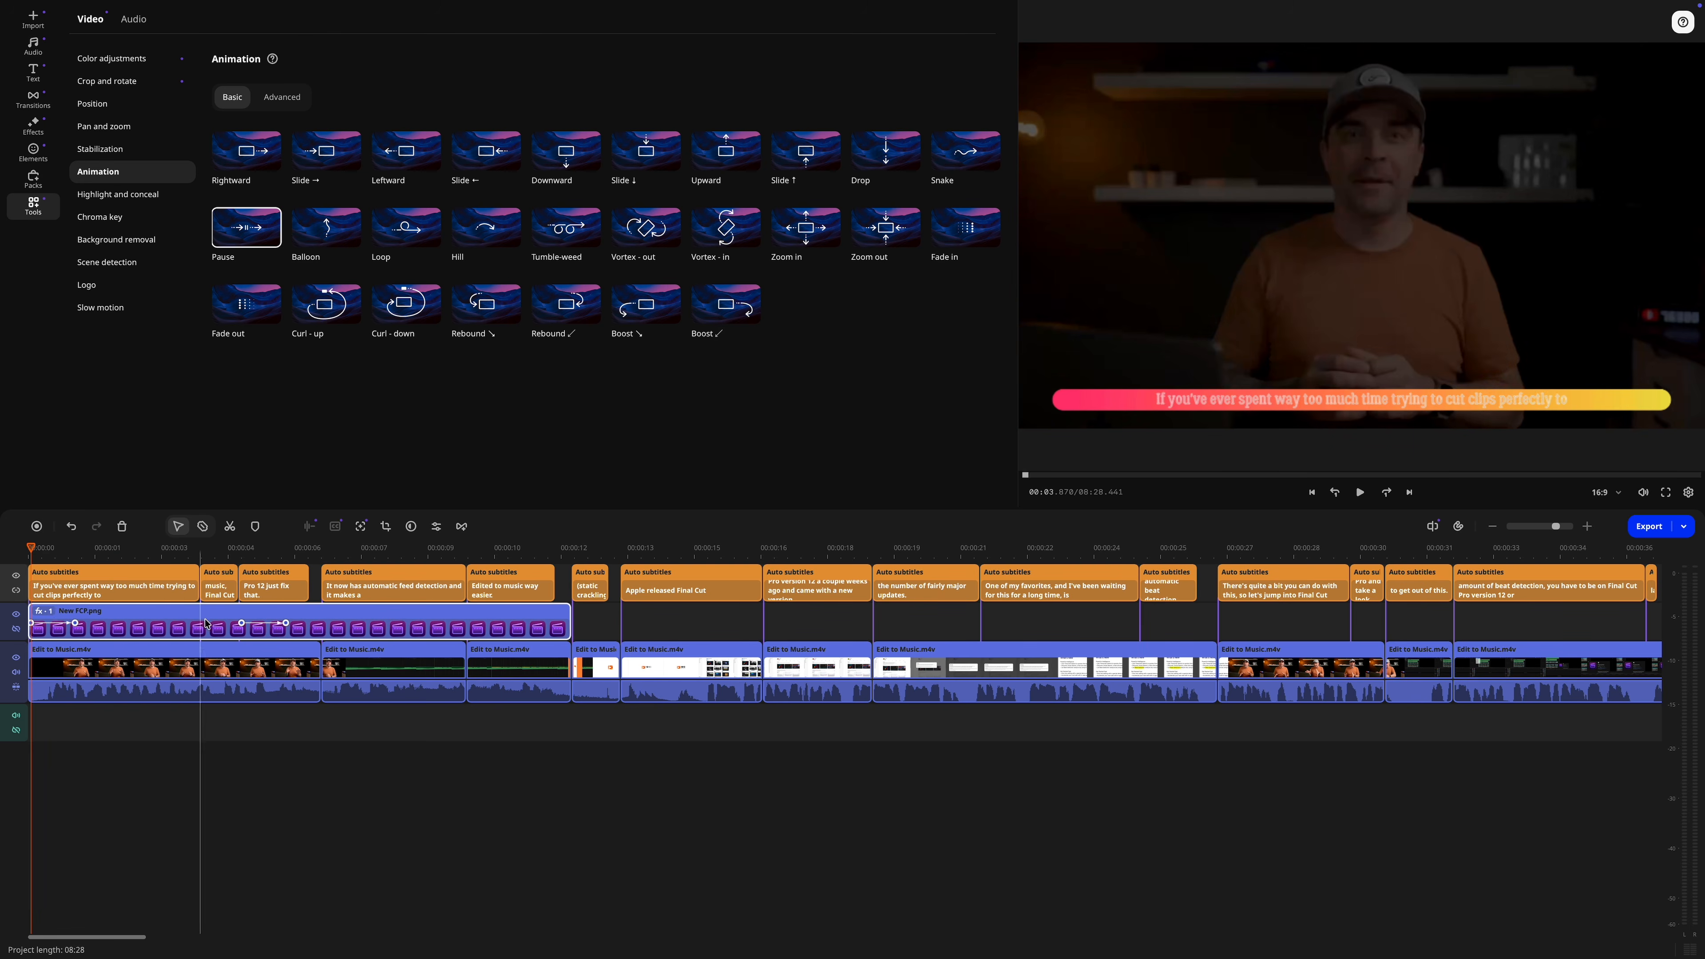
Shorten the logo's exit animation by moving its last keyframe to about 5.25 s, and play back the exit.
left_click(239, 553)
key("space")
key("space")
left_click(263, 623)
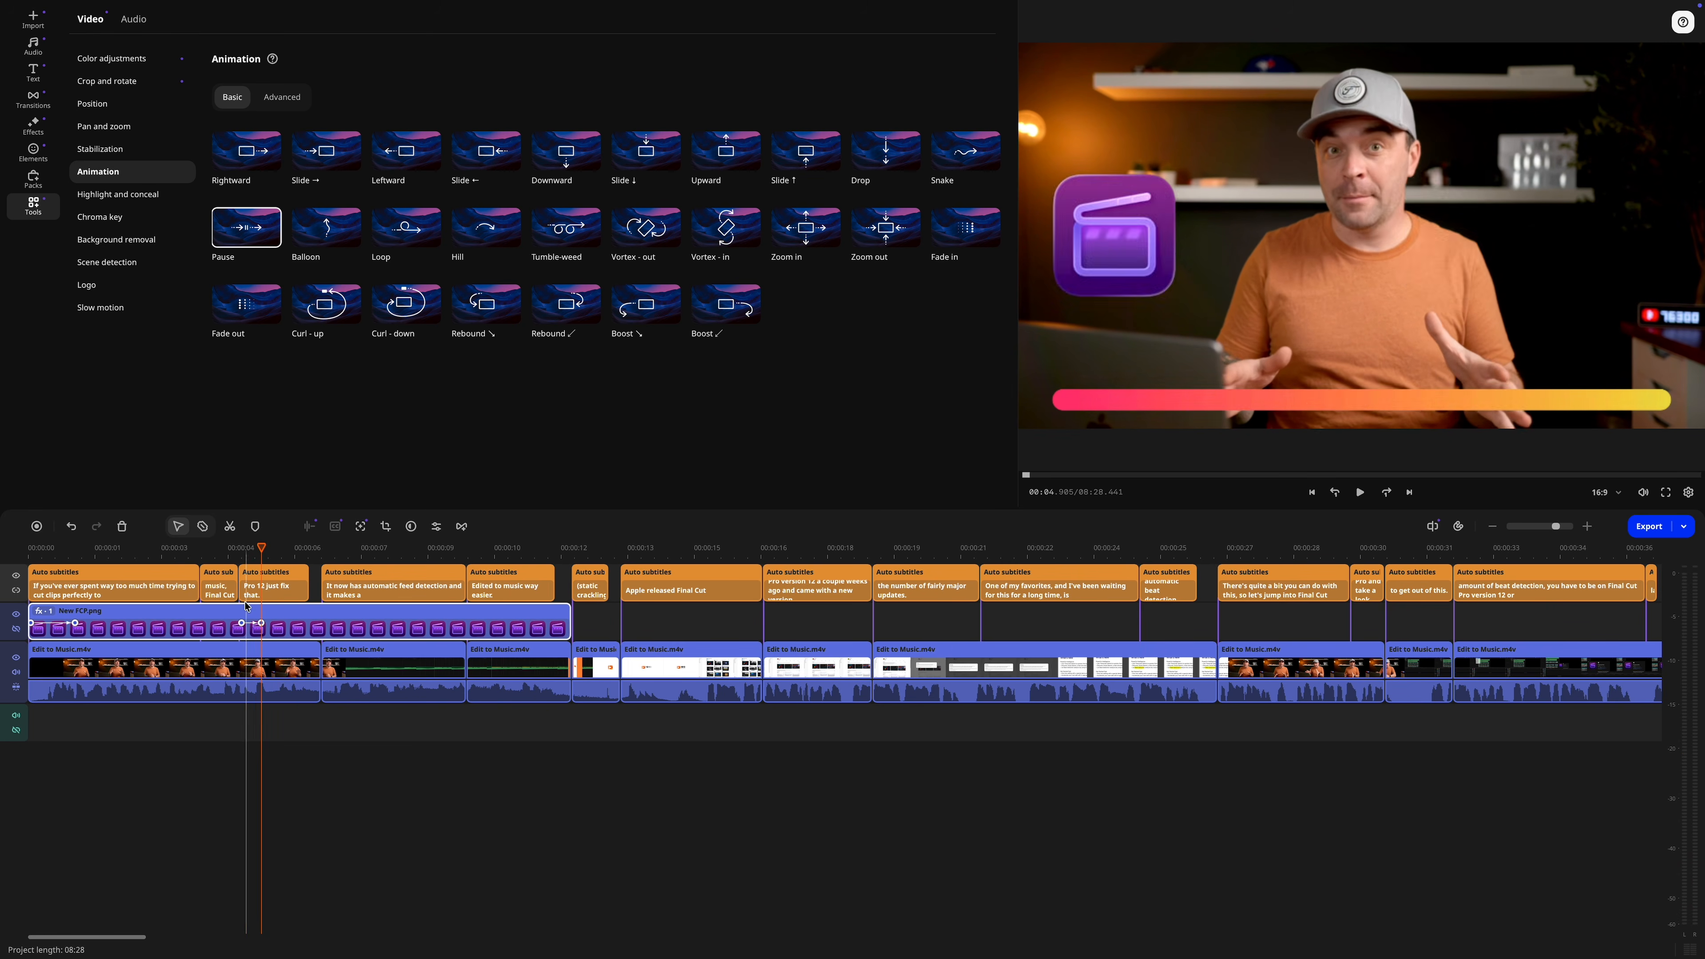
left_click(214, 557)
key("space")
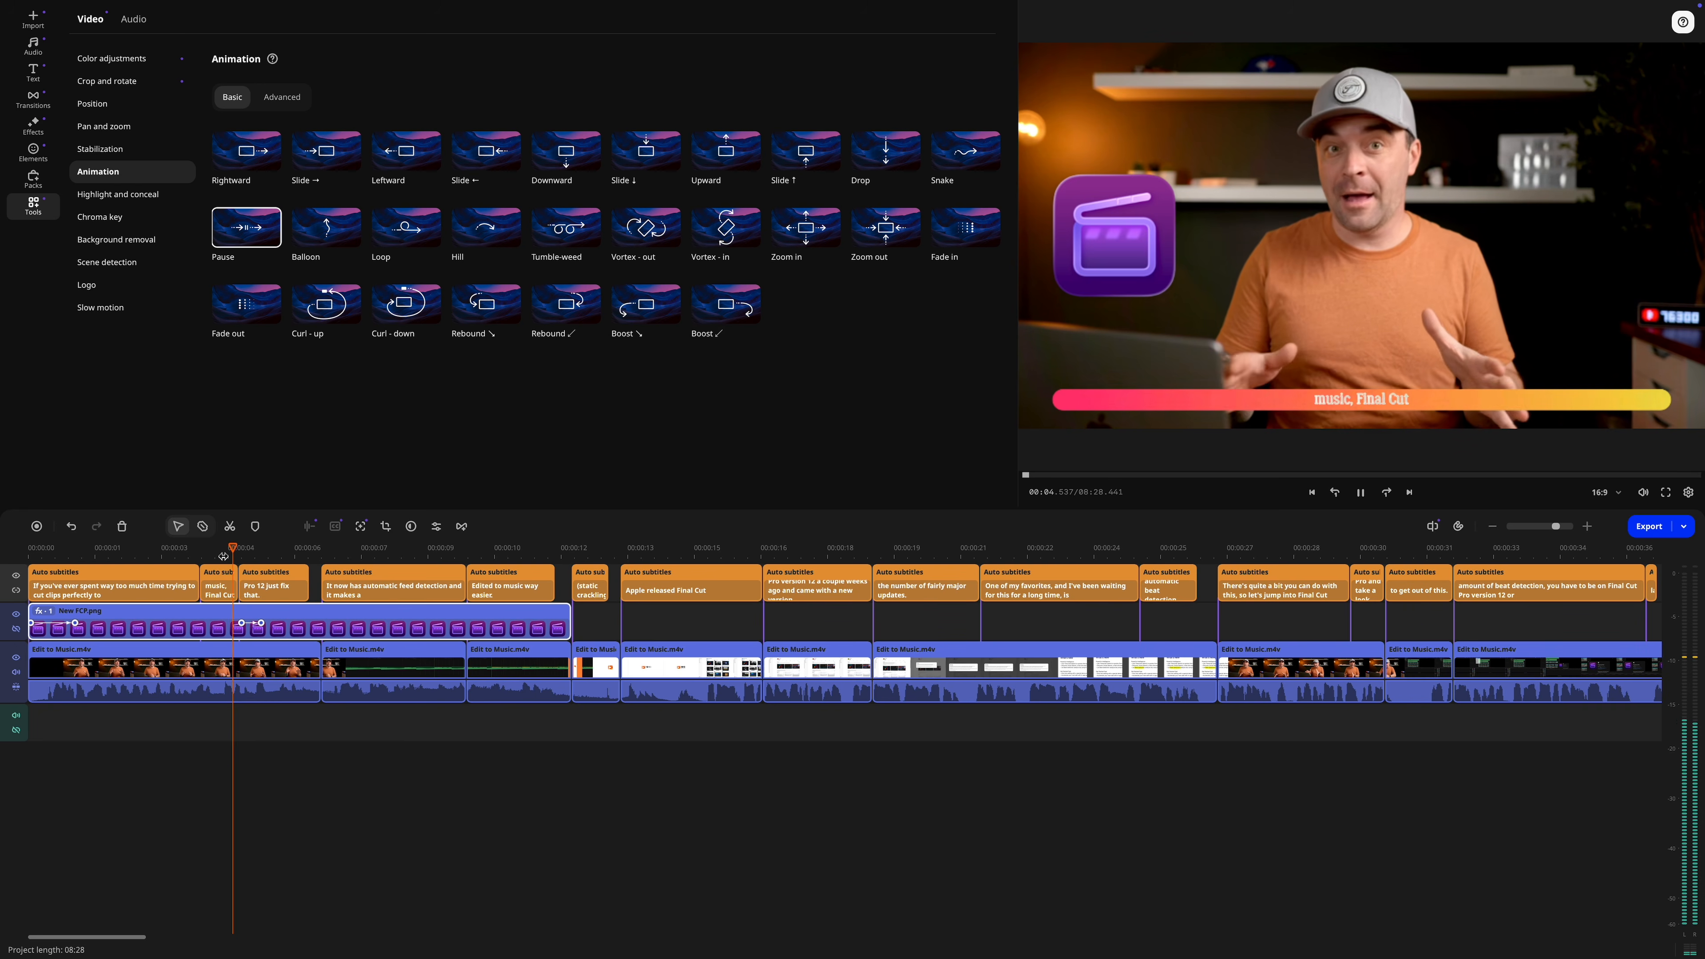
key("space")
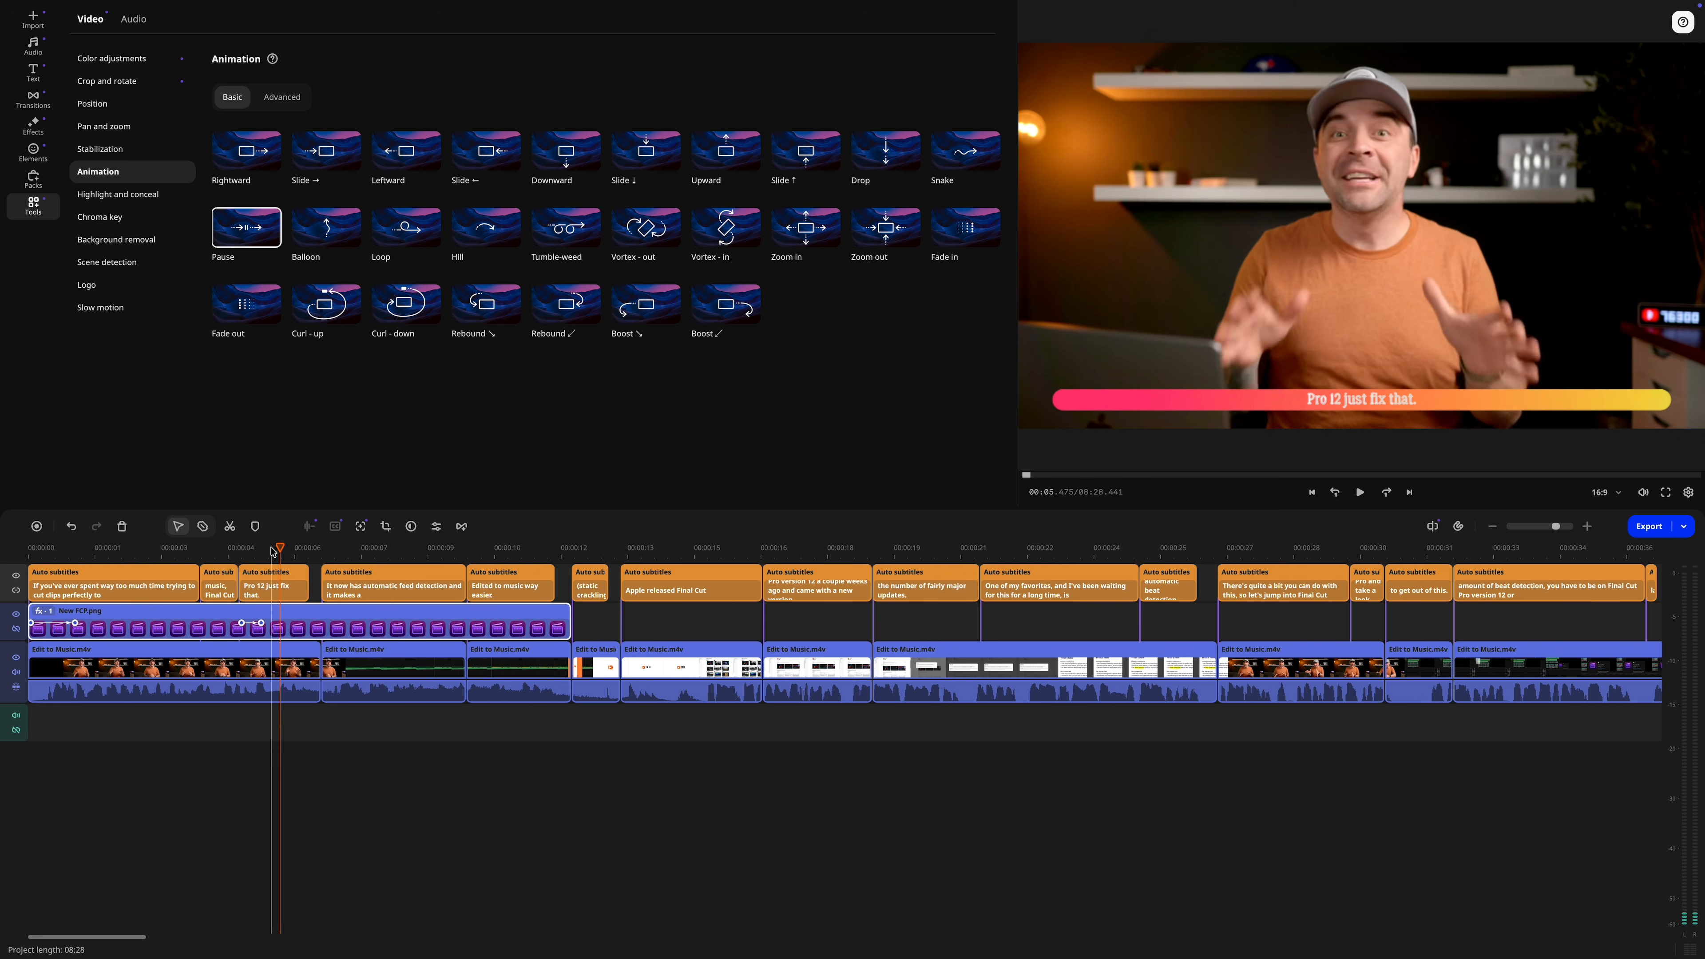
Set the animation curve of the logo's last exit keyframe to "Slow start, fast finish" and play back the movement.
right_click(261, 624)
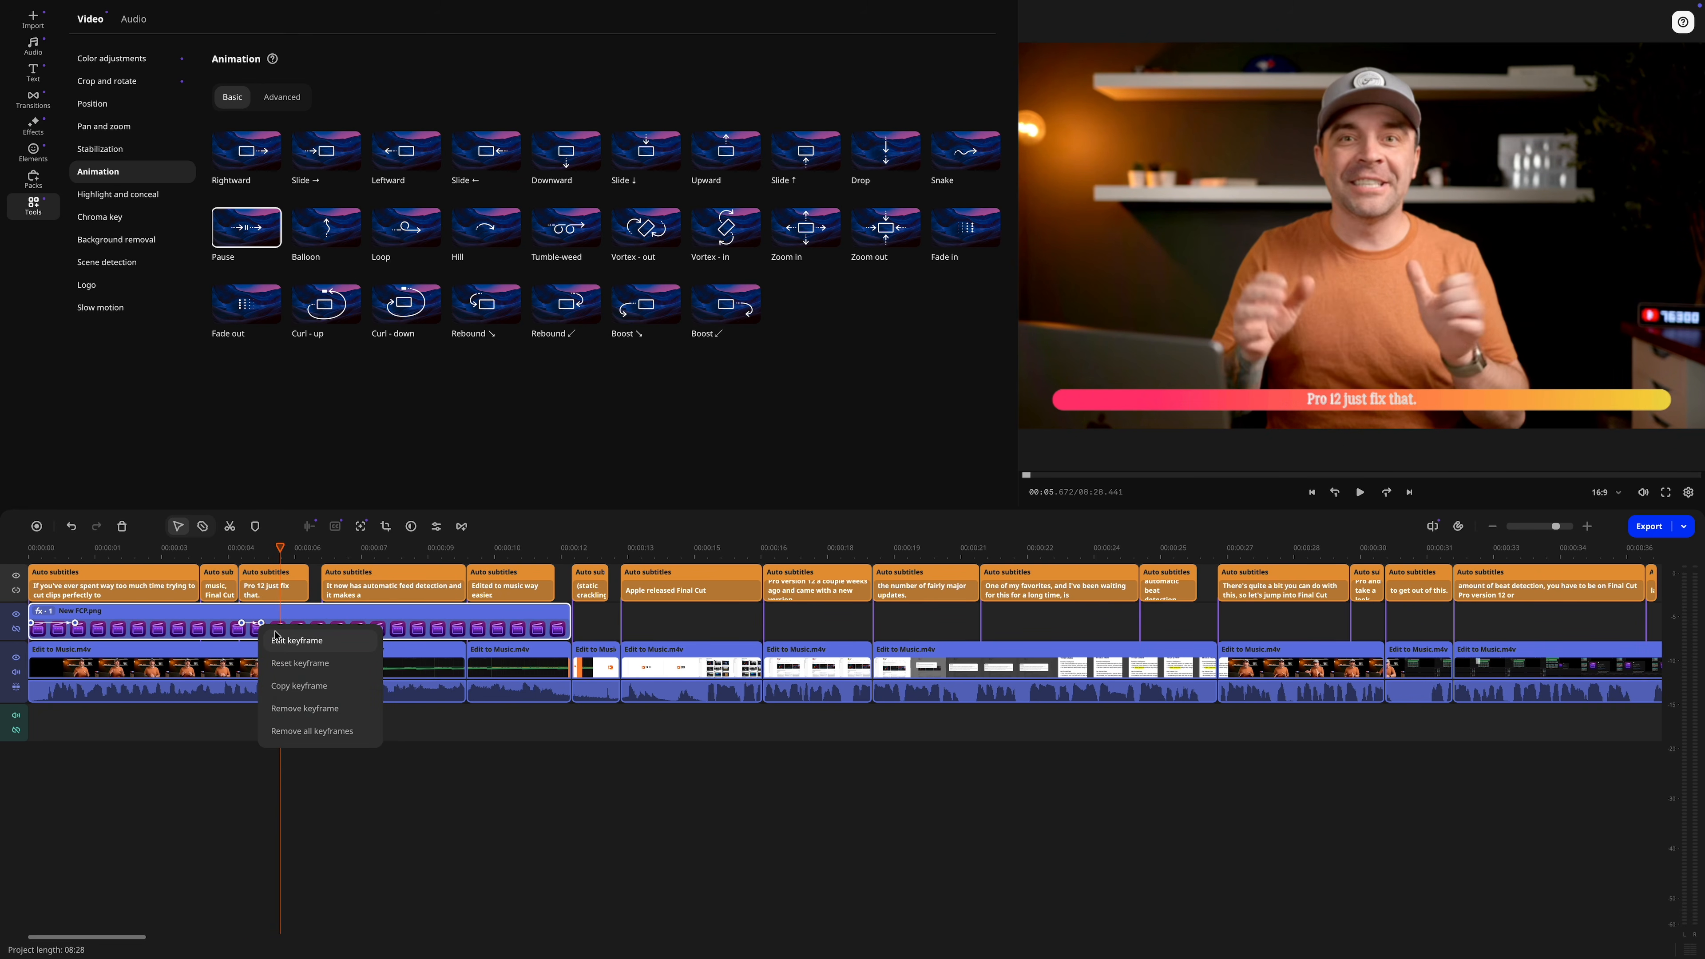
left_click(290, 642)
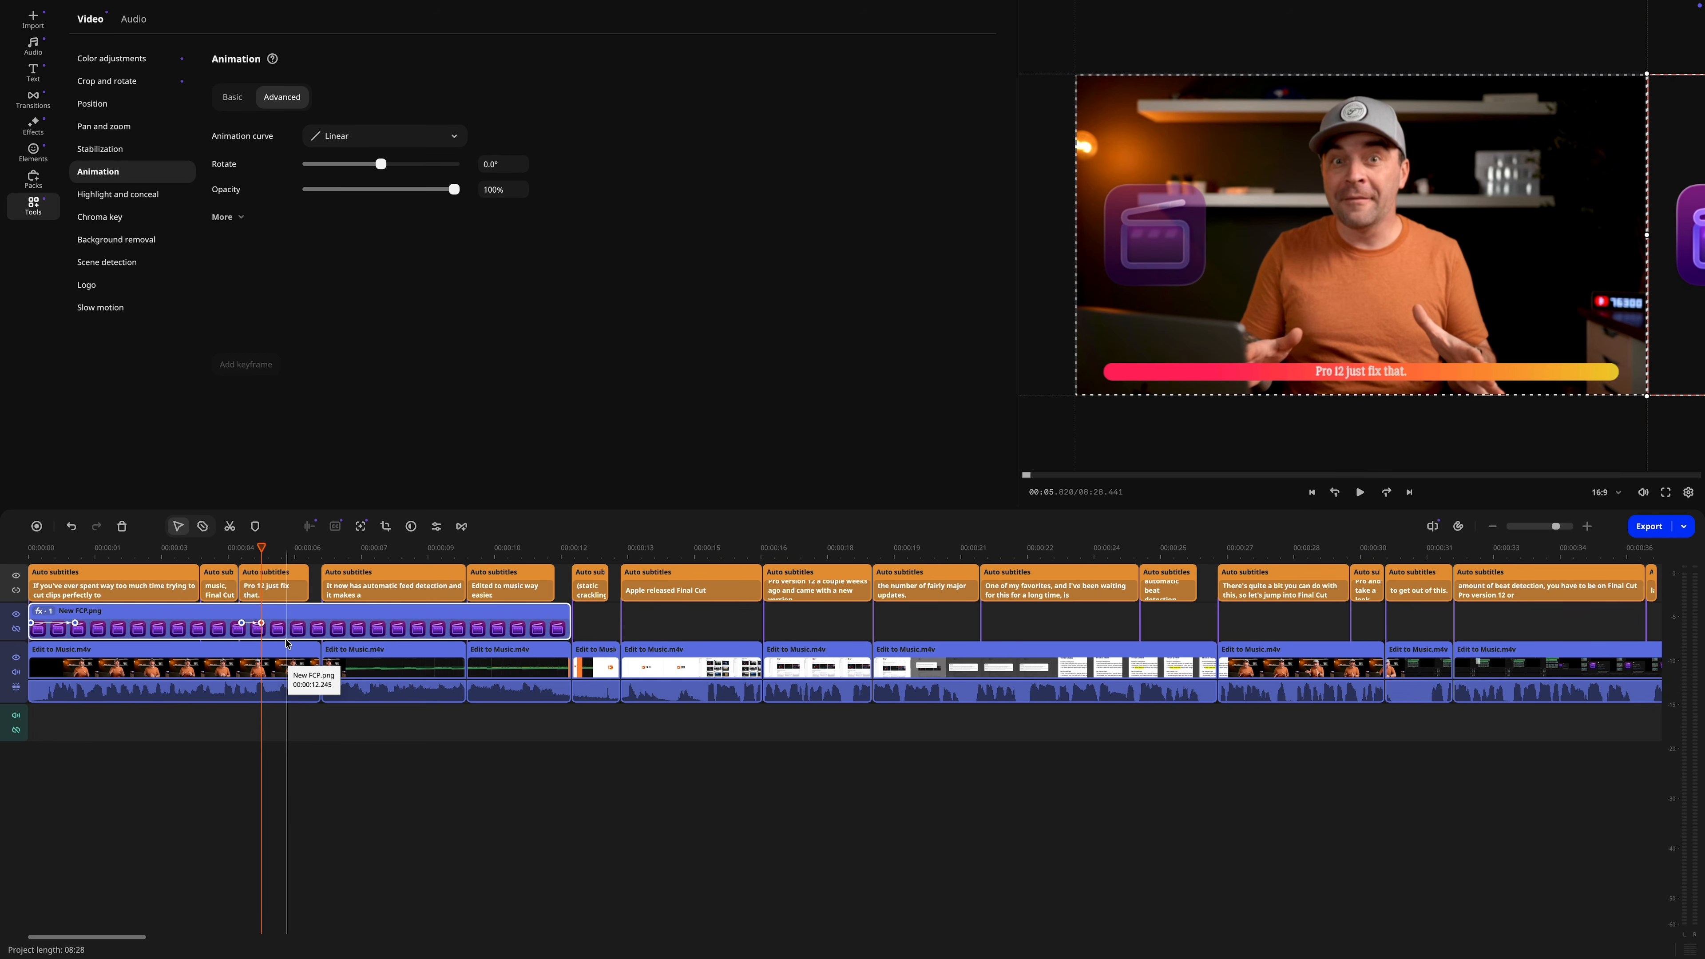
left_click(454, 134)
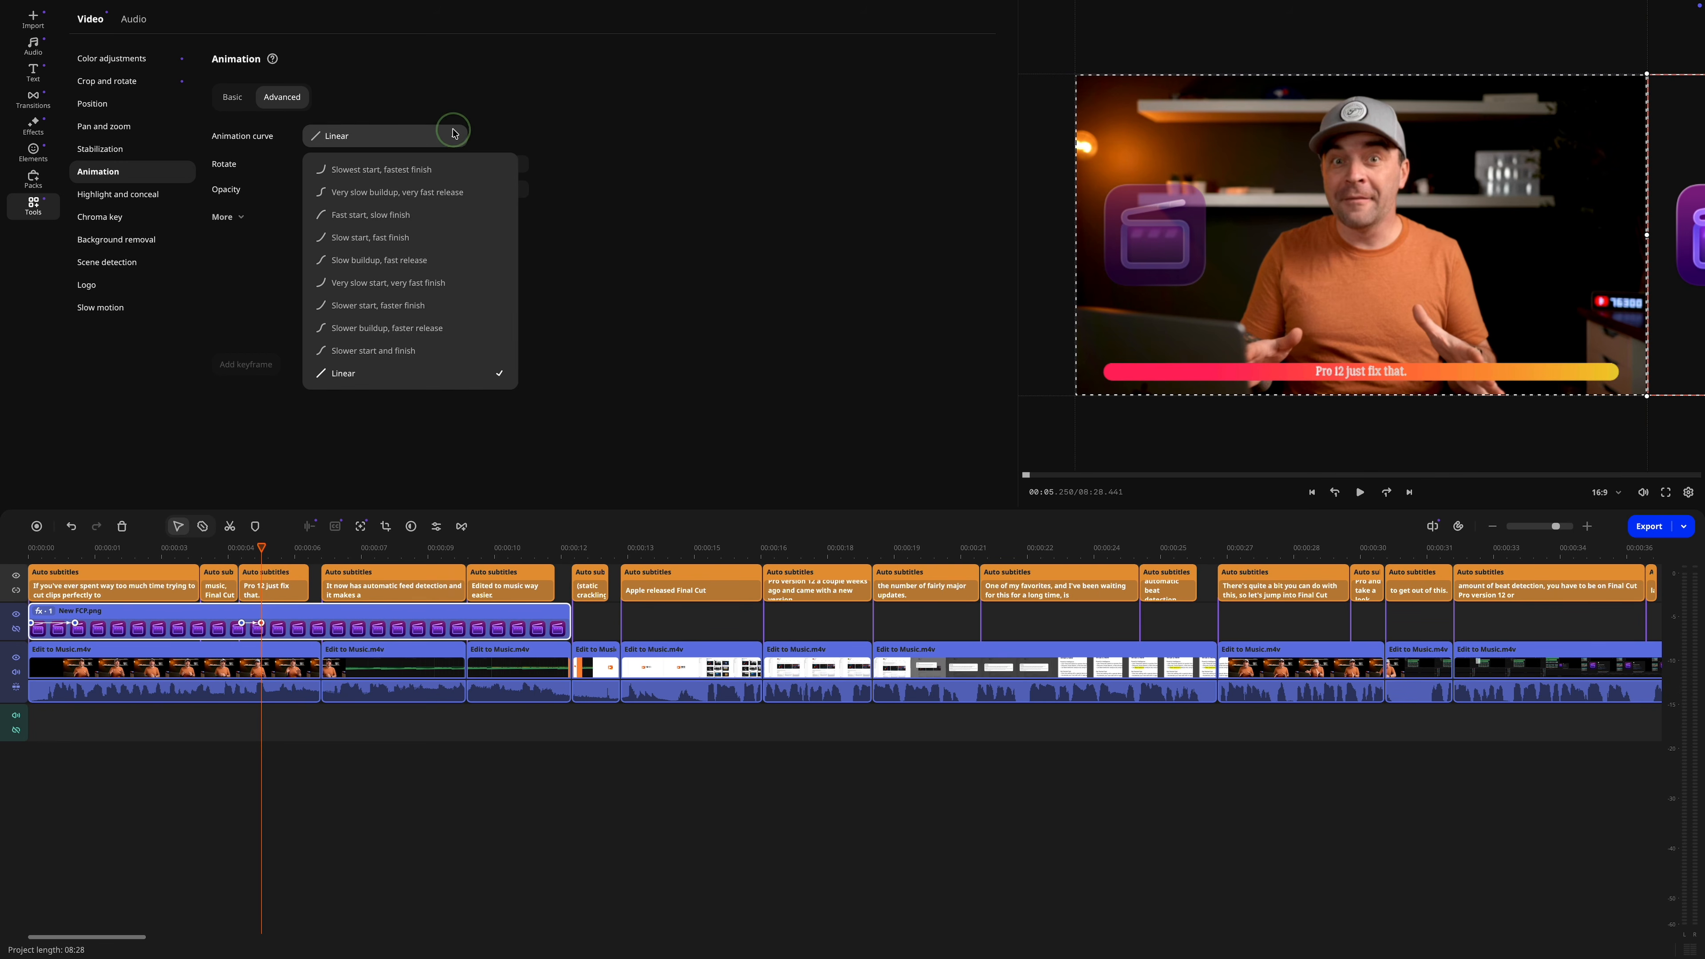
left_click(438, 243)
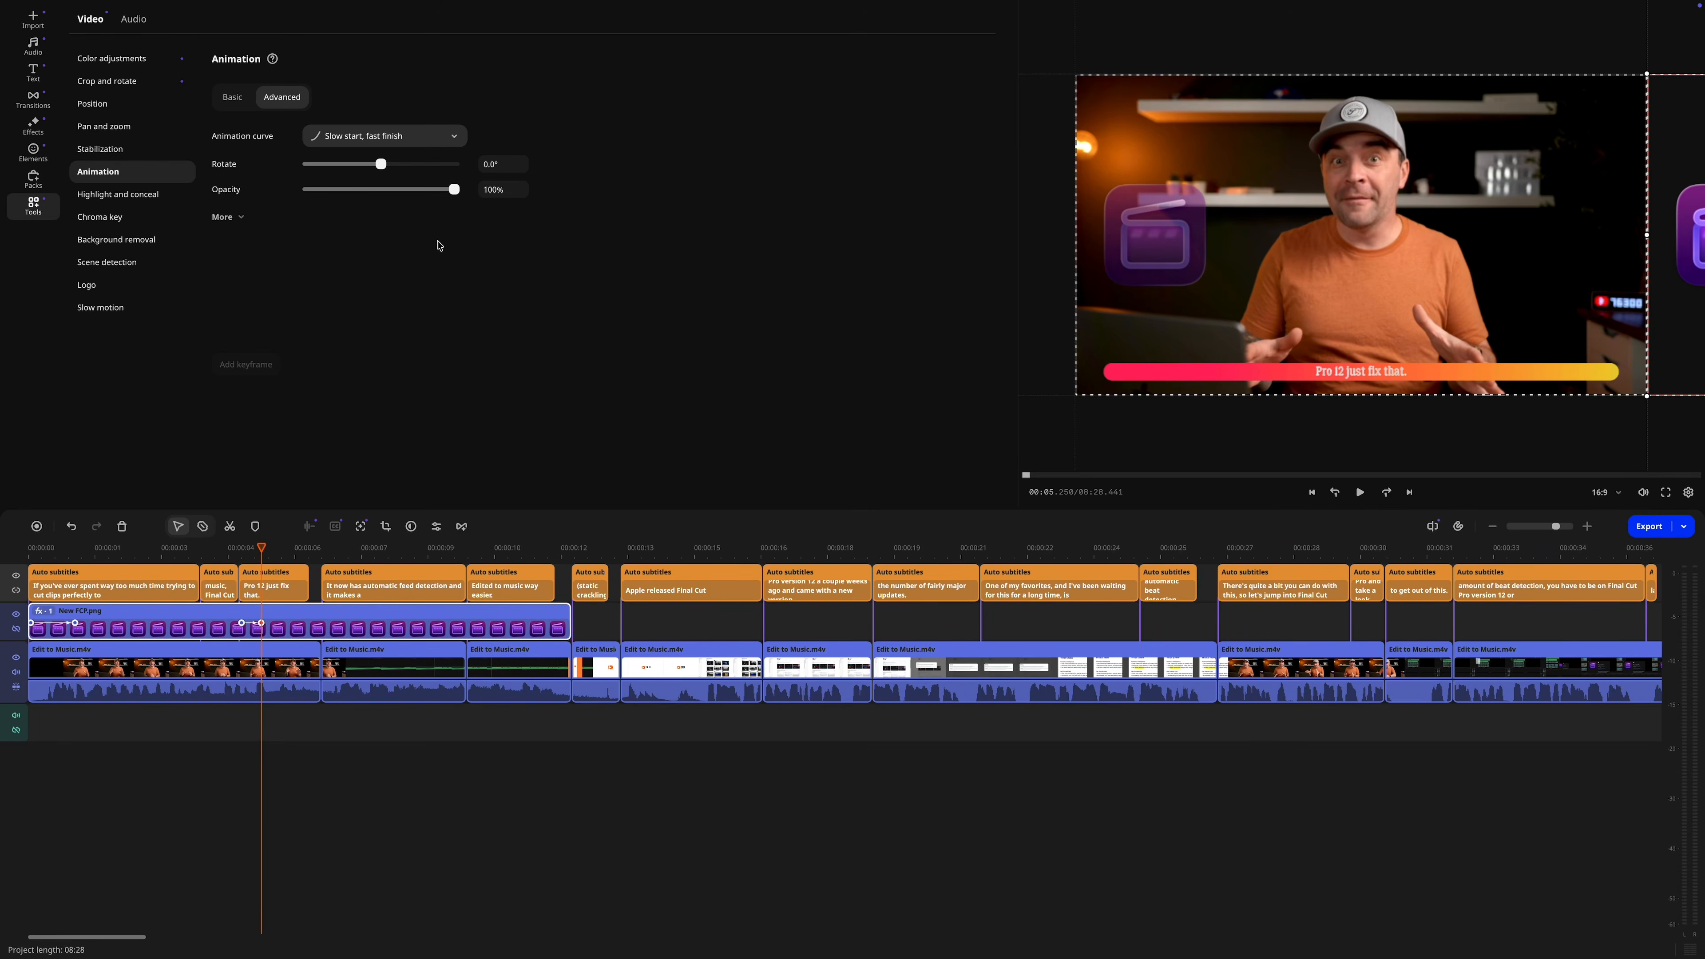
left_click(235, 552)
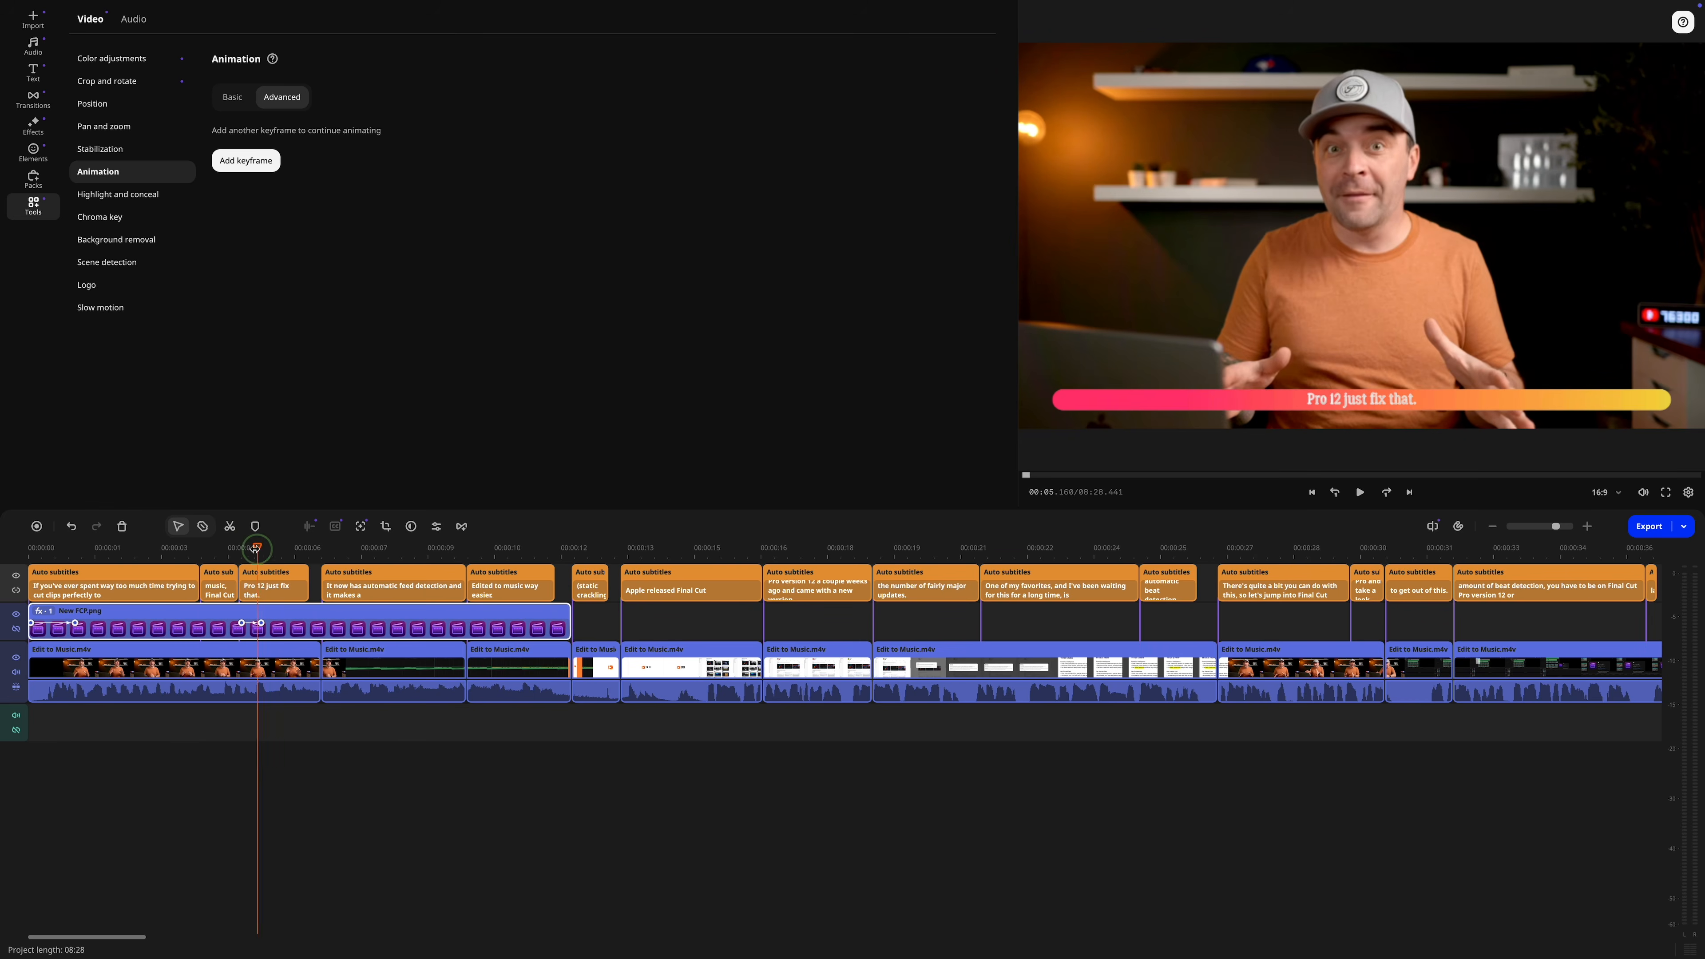
key("space")
left_click(202, 555)
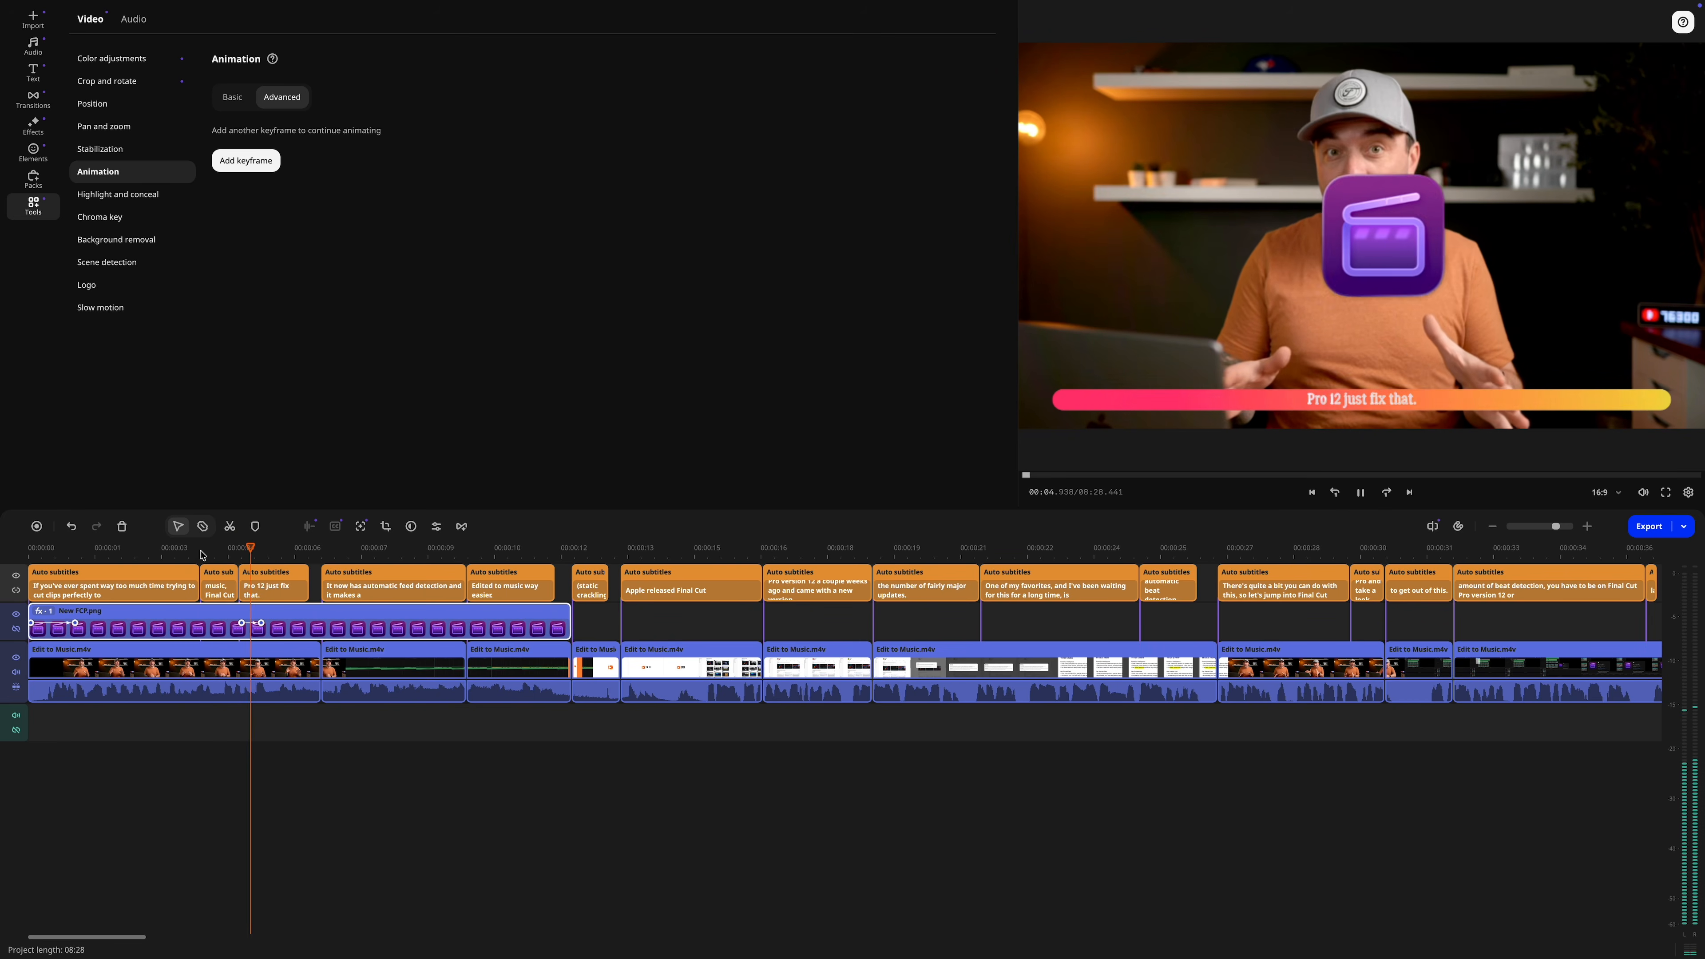
key("space")
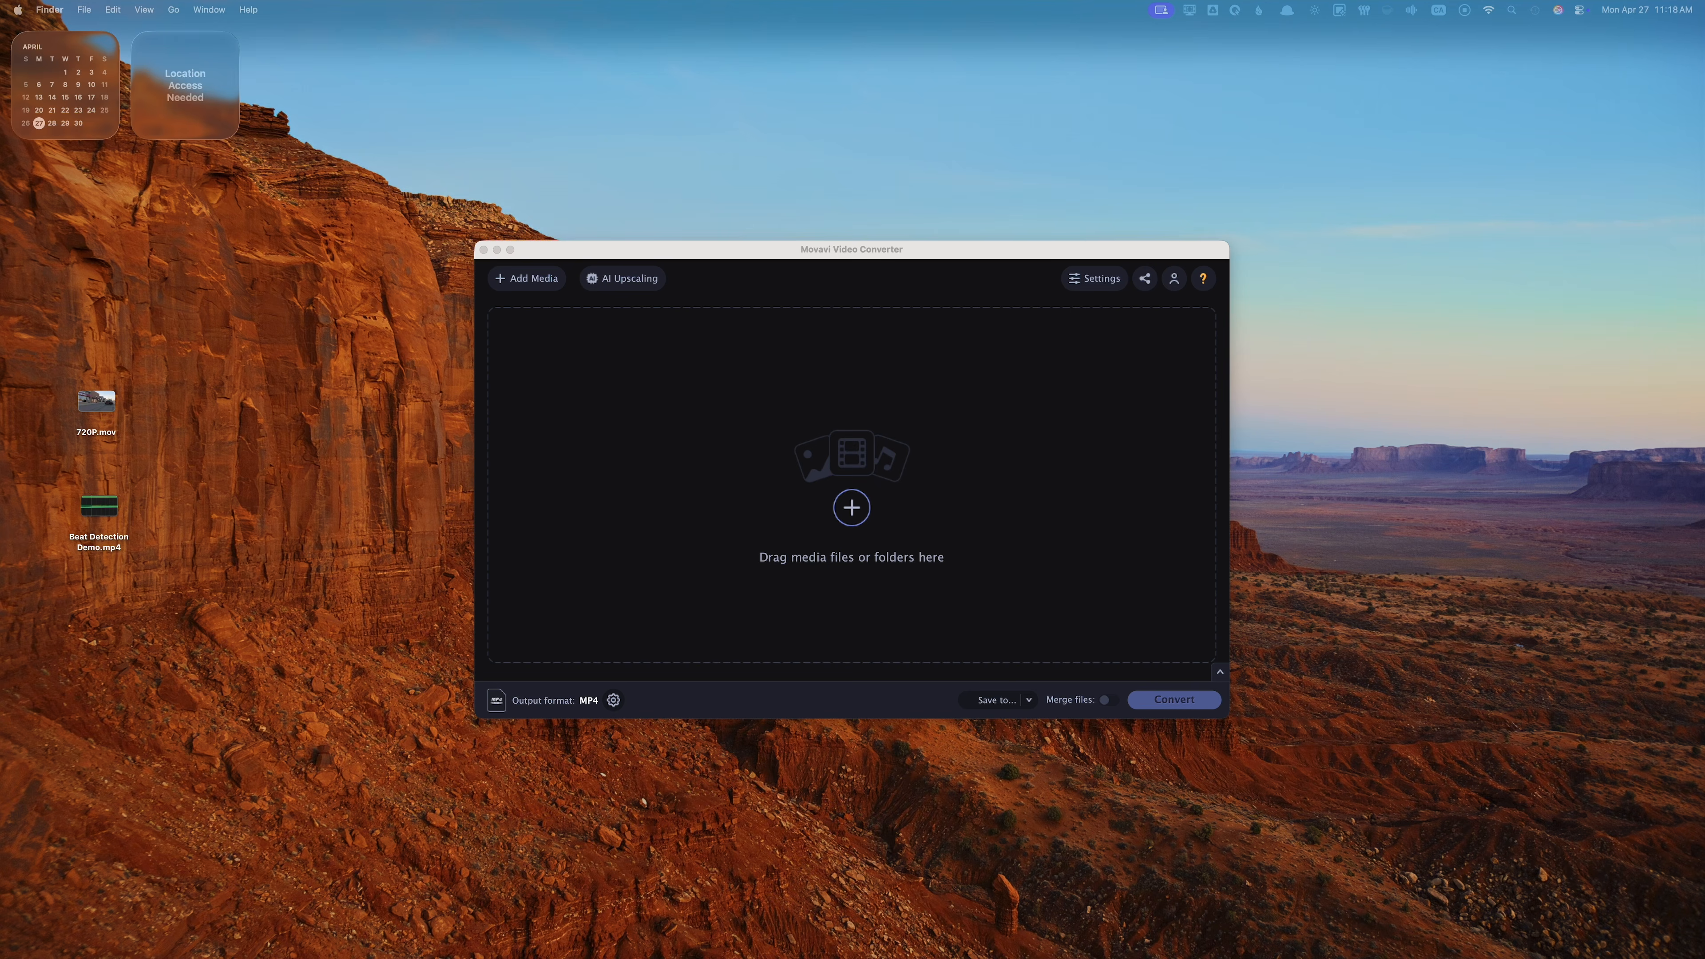
In Movavi Video Converter, add Beat Detection Demo.mp4 from the desktop and convert it to the YouTube - HD 1080p format.
left_click_drag(531, 538, 871, 502)
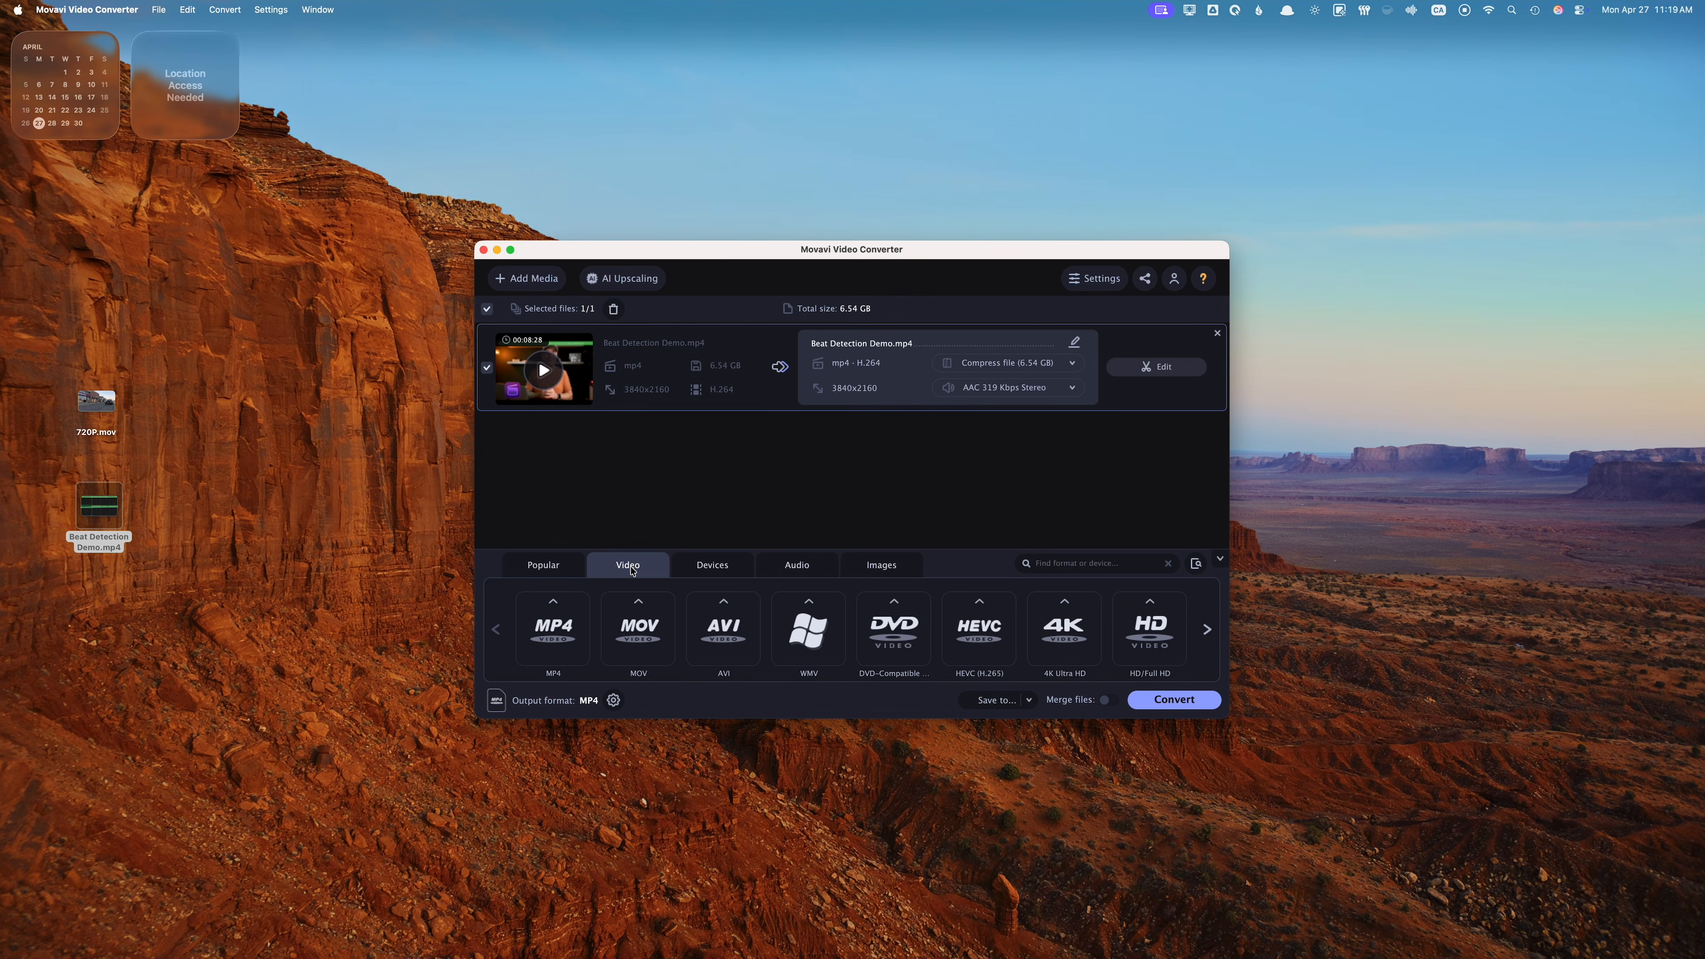
left_click(1206, 630)
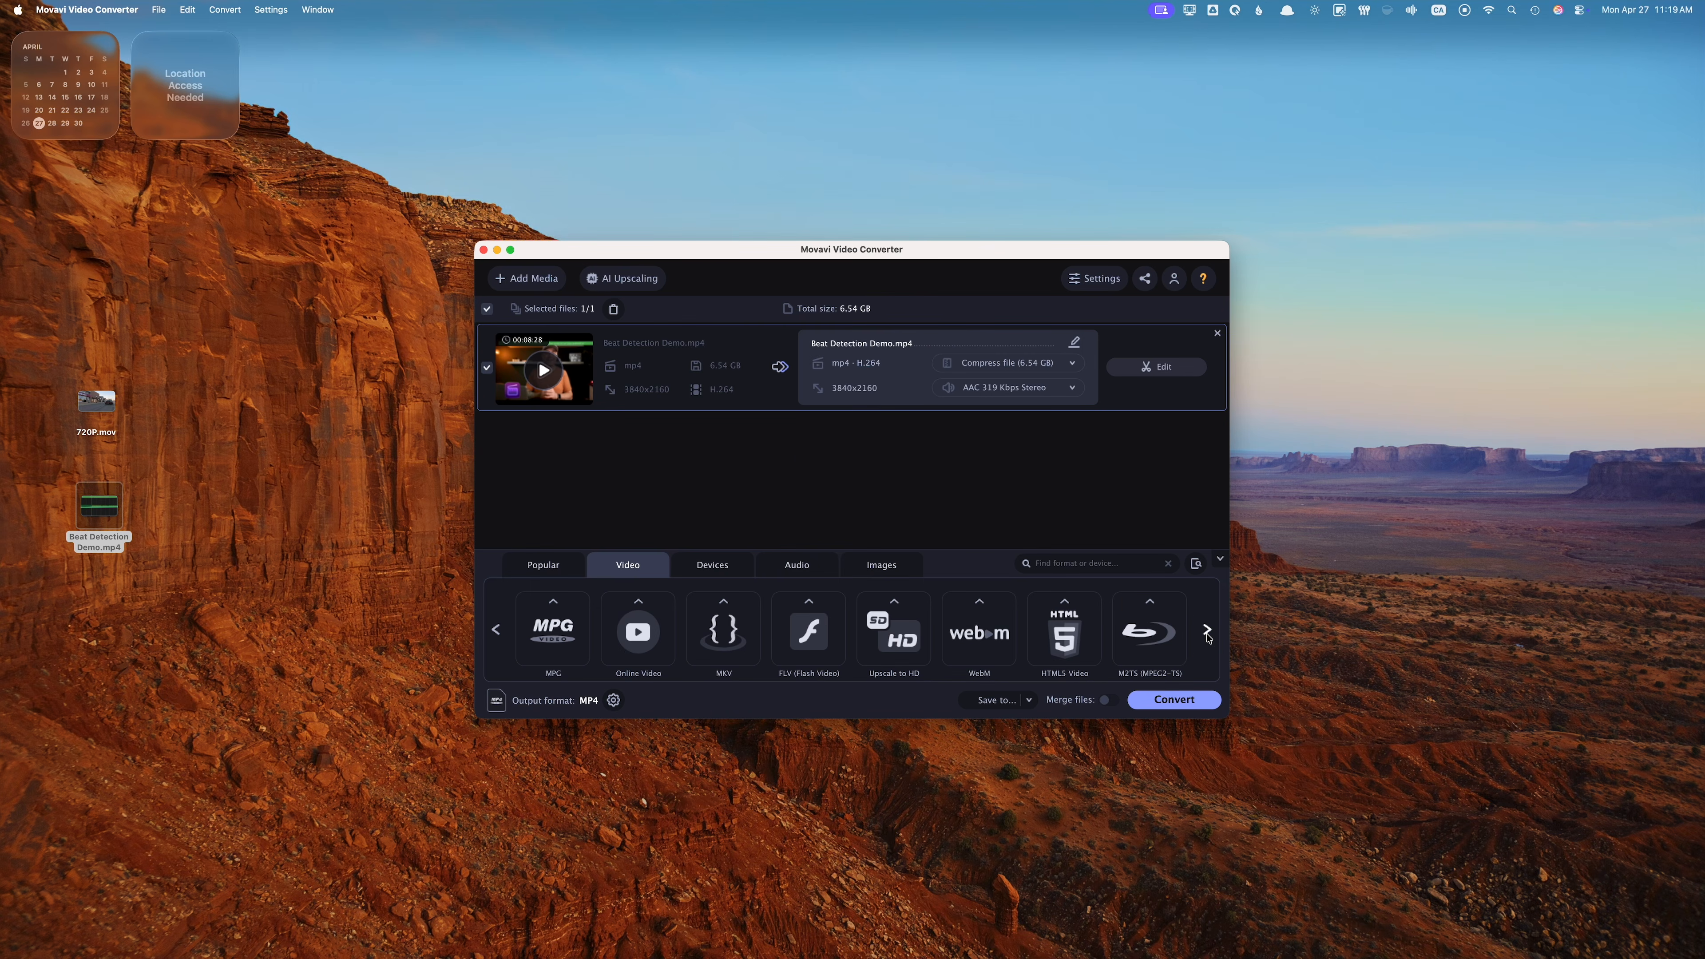
left_click(639, 607)
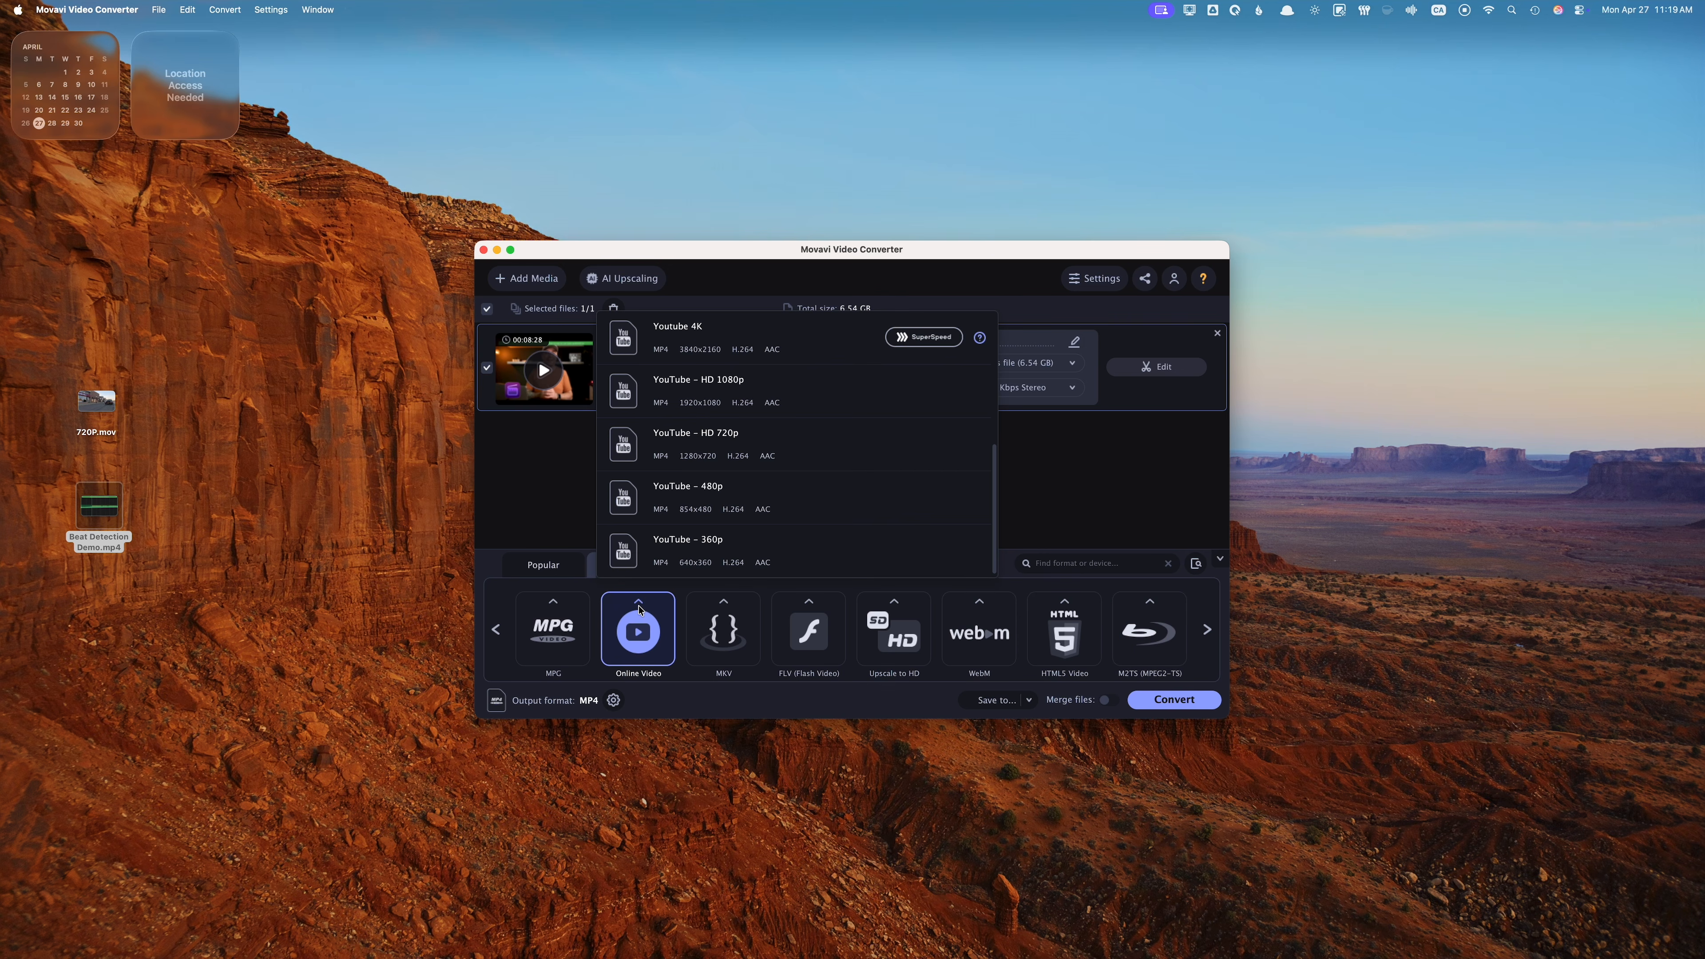
left_click(752, 397)
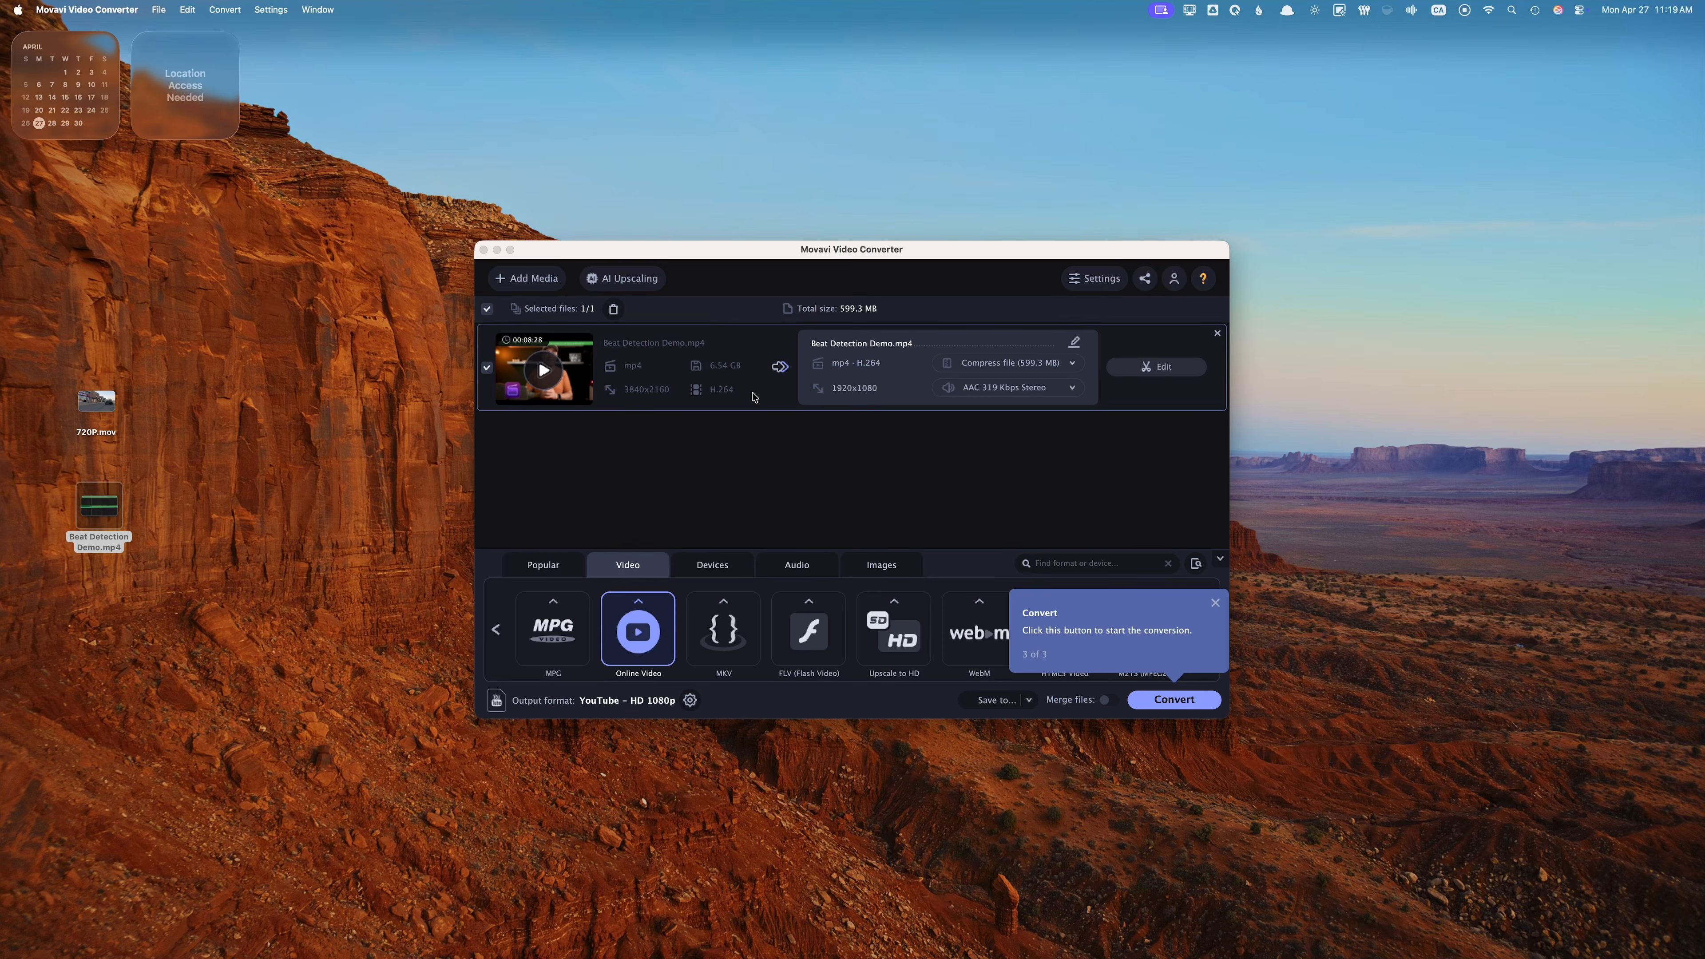
left_click(1175, 700)
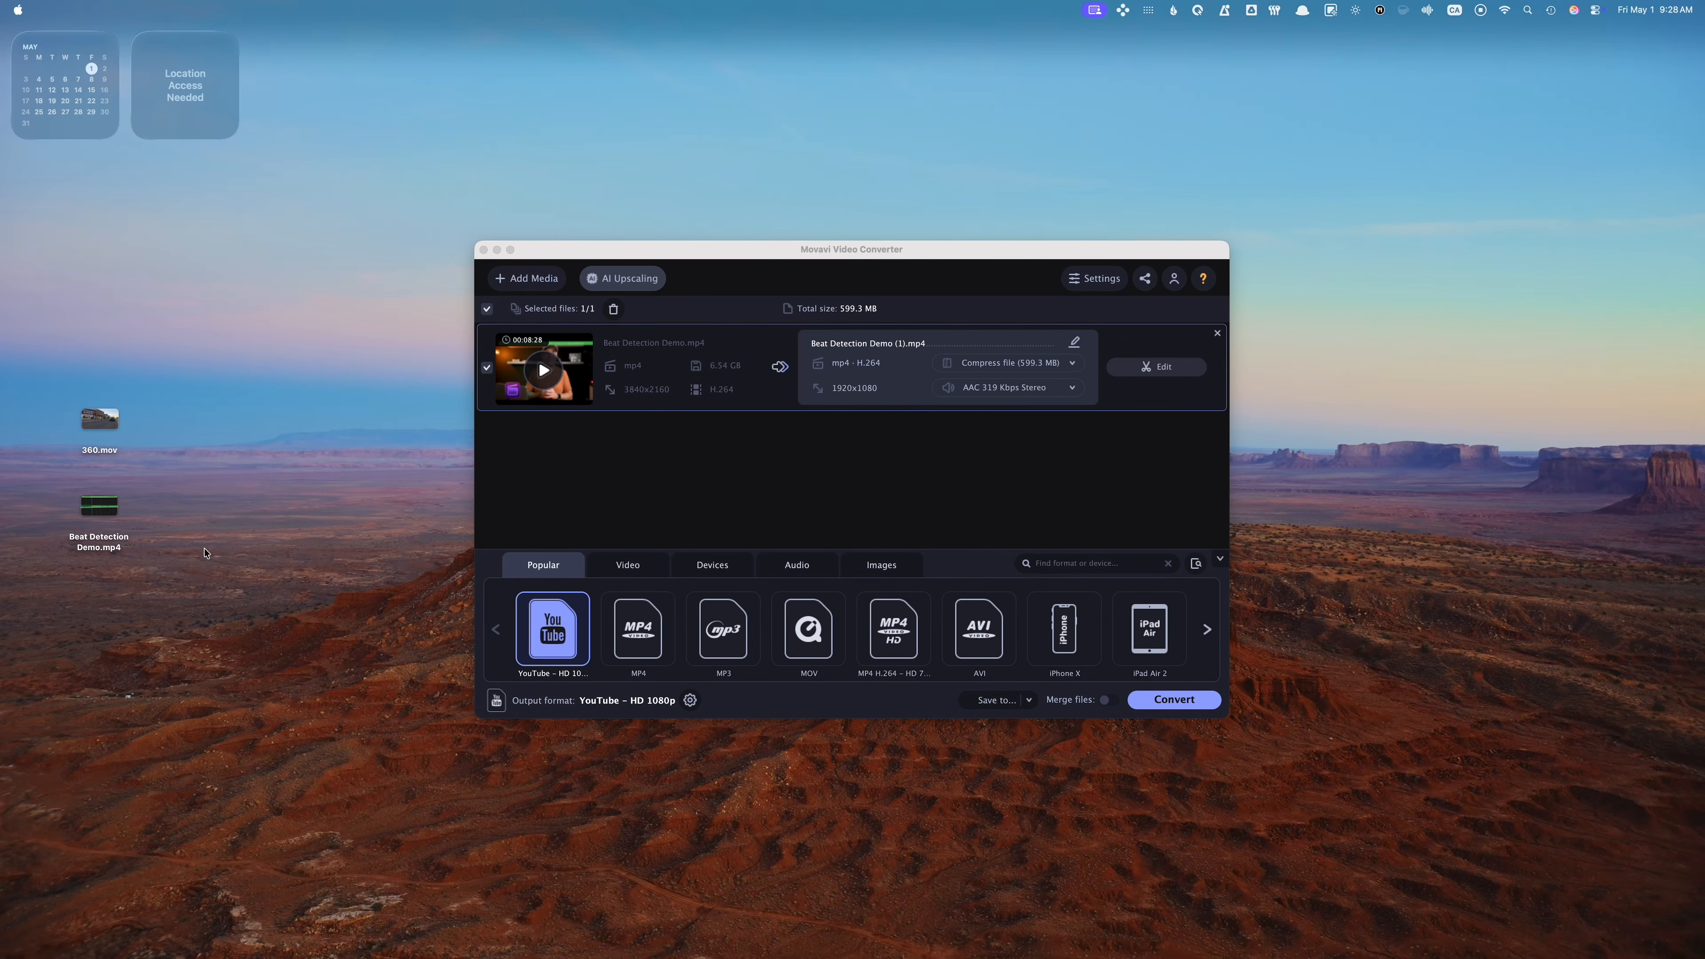
Preview the 360.mov video from the desktop in Quick Look.
left_click(87, 428)
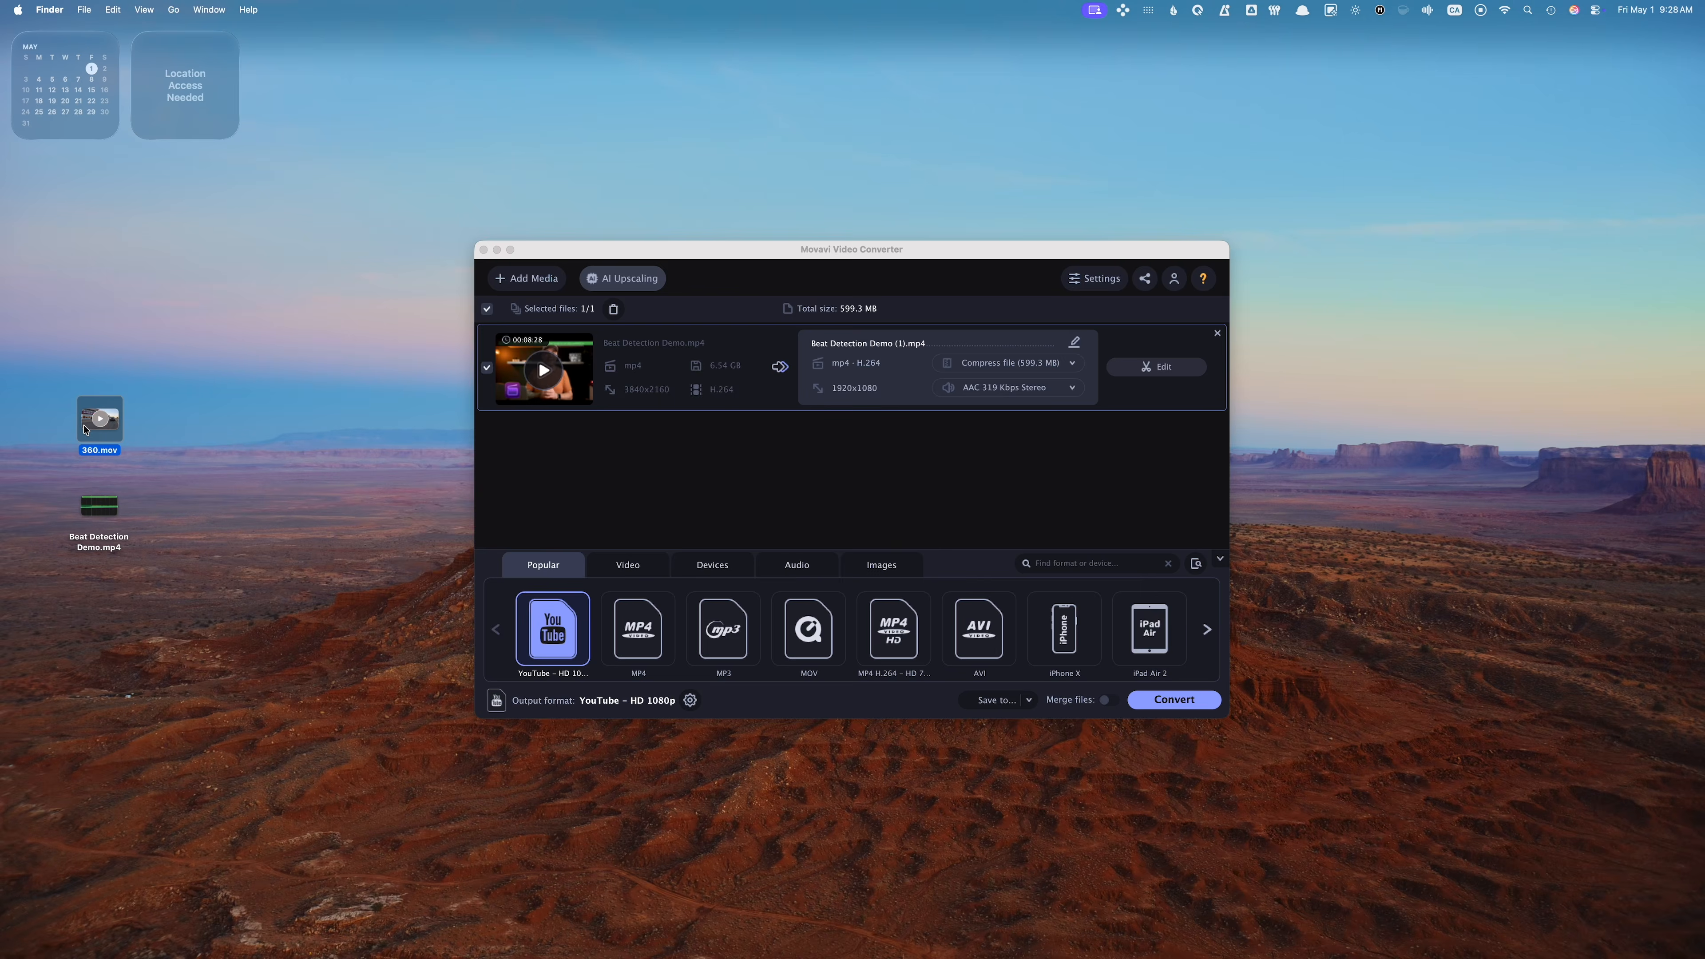
key("space")
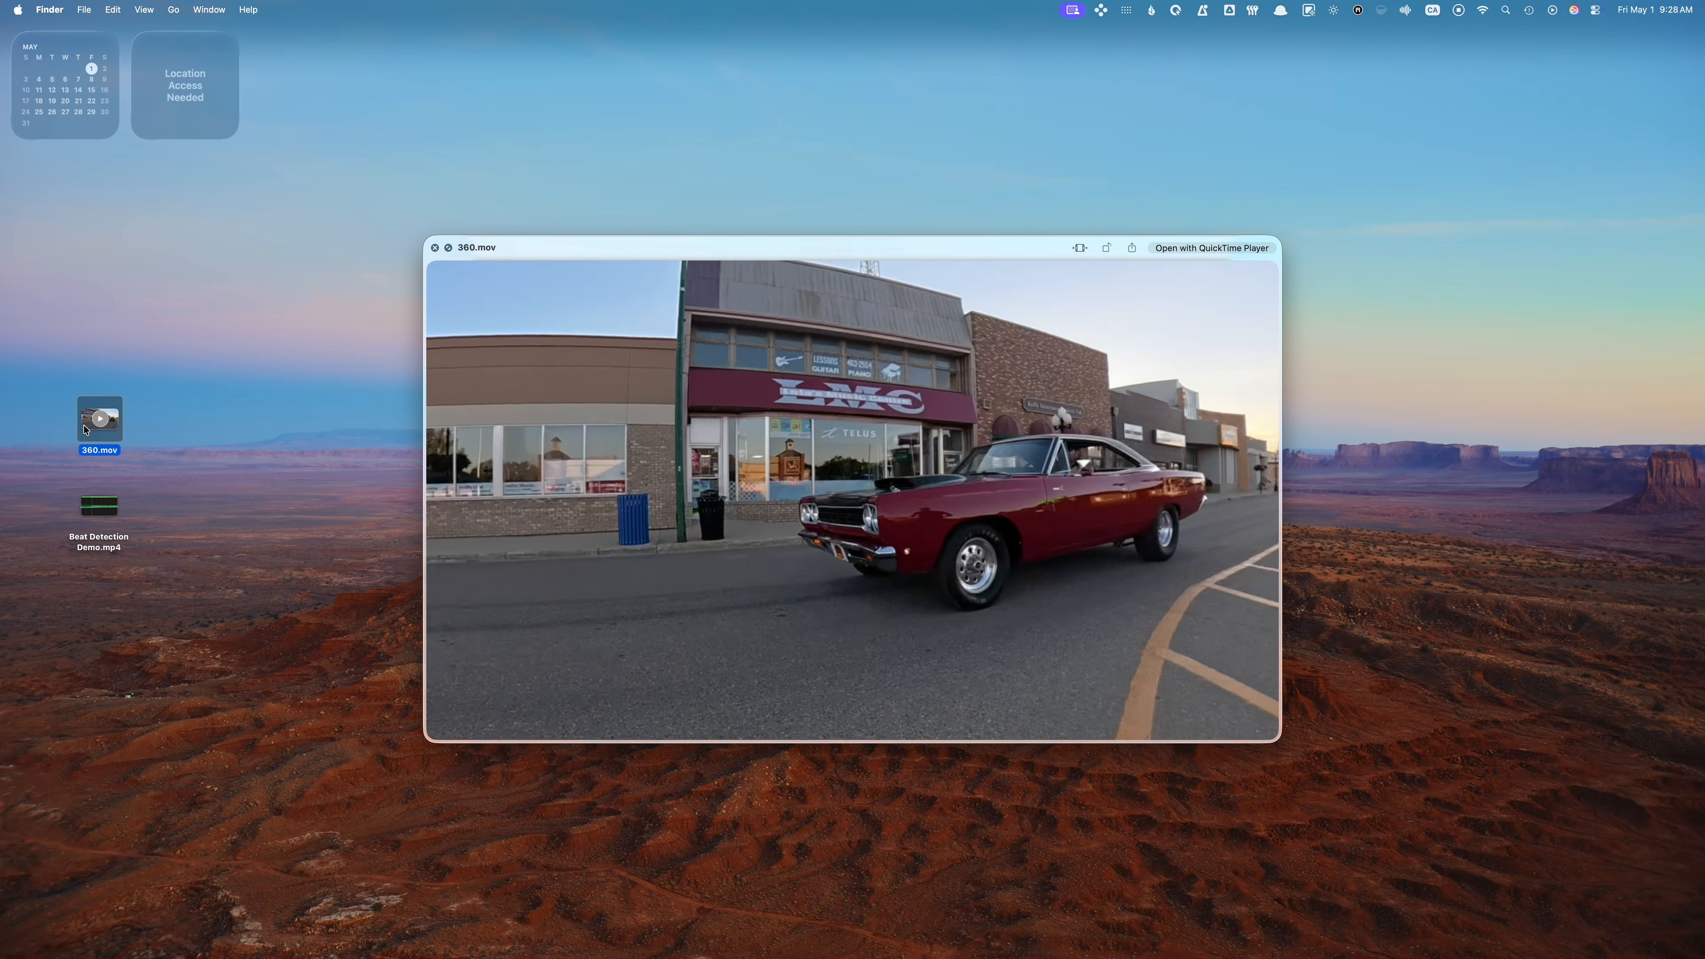
Close the 360.mov preview, add that video to AI Upscaling in Movavi Video Converter and upscale it 4x.
key("space")
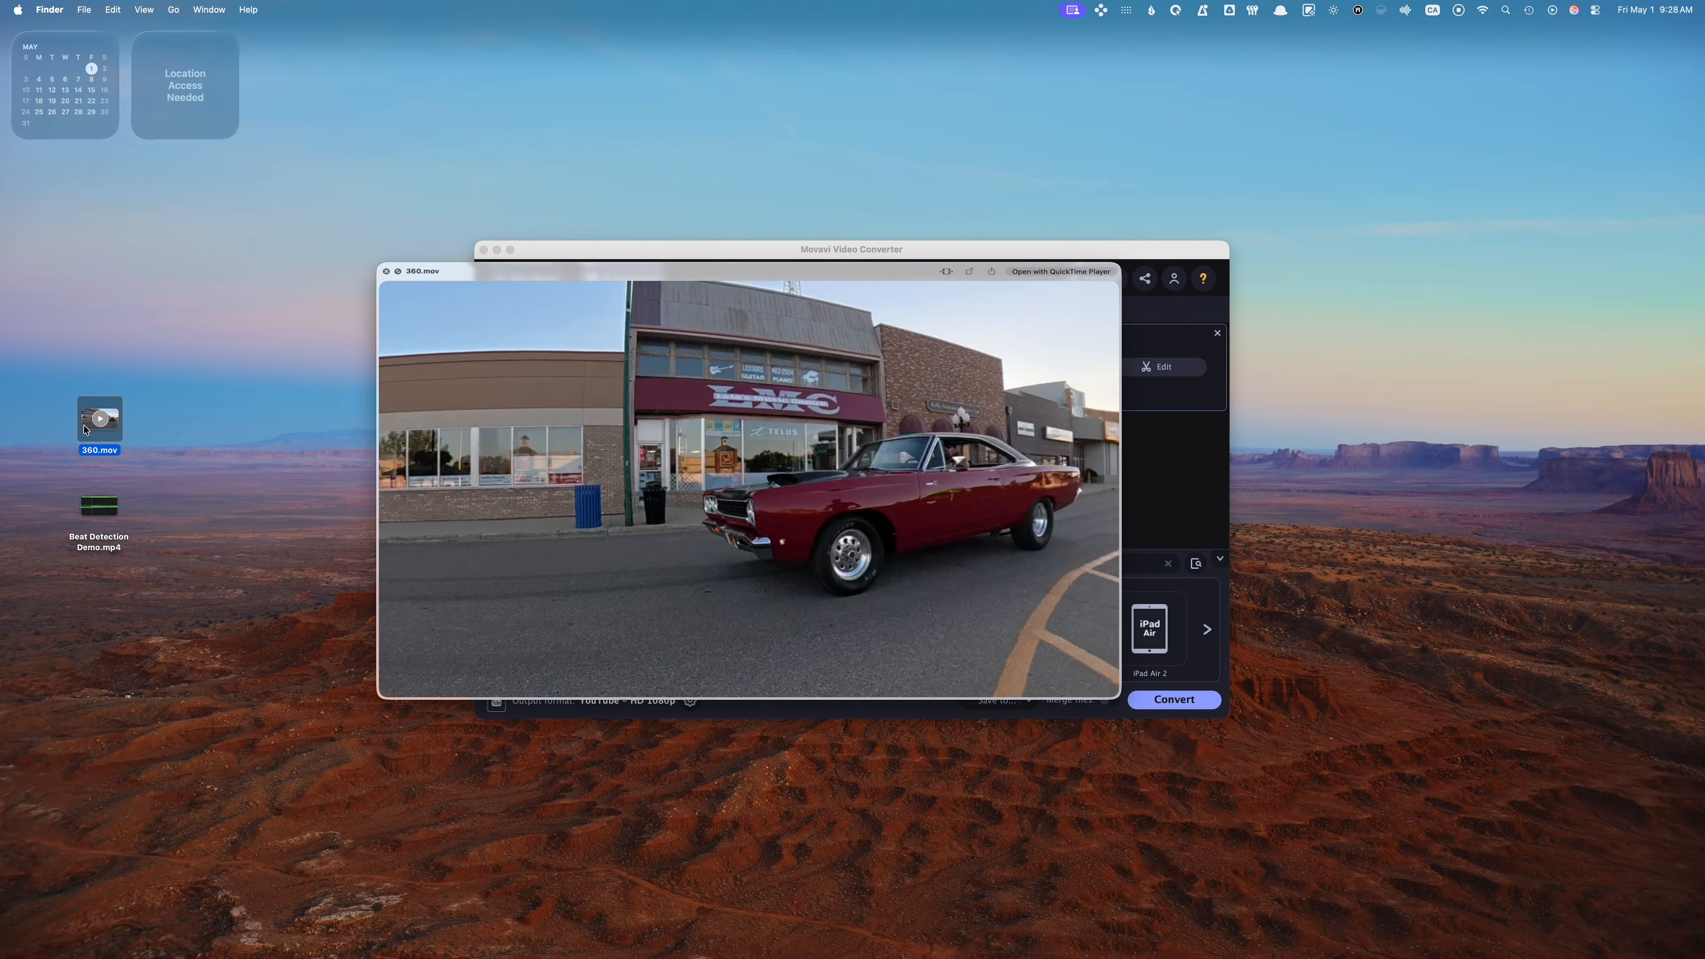
key("space")
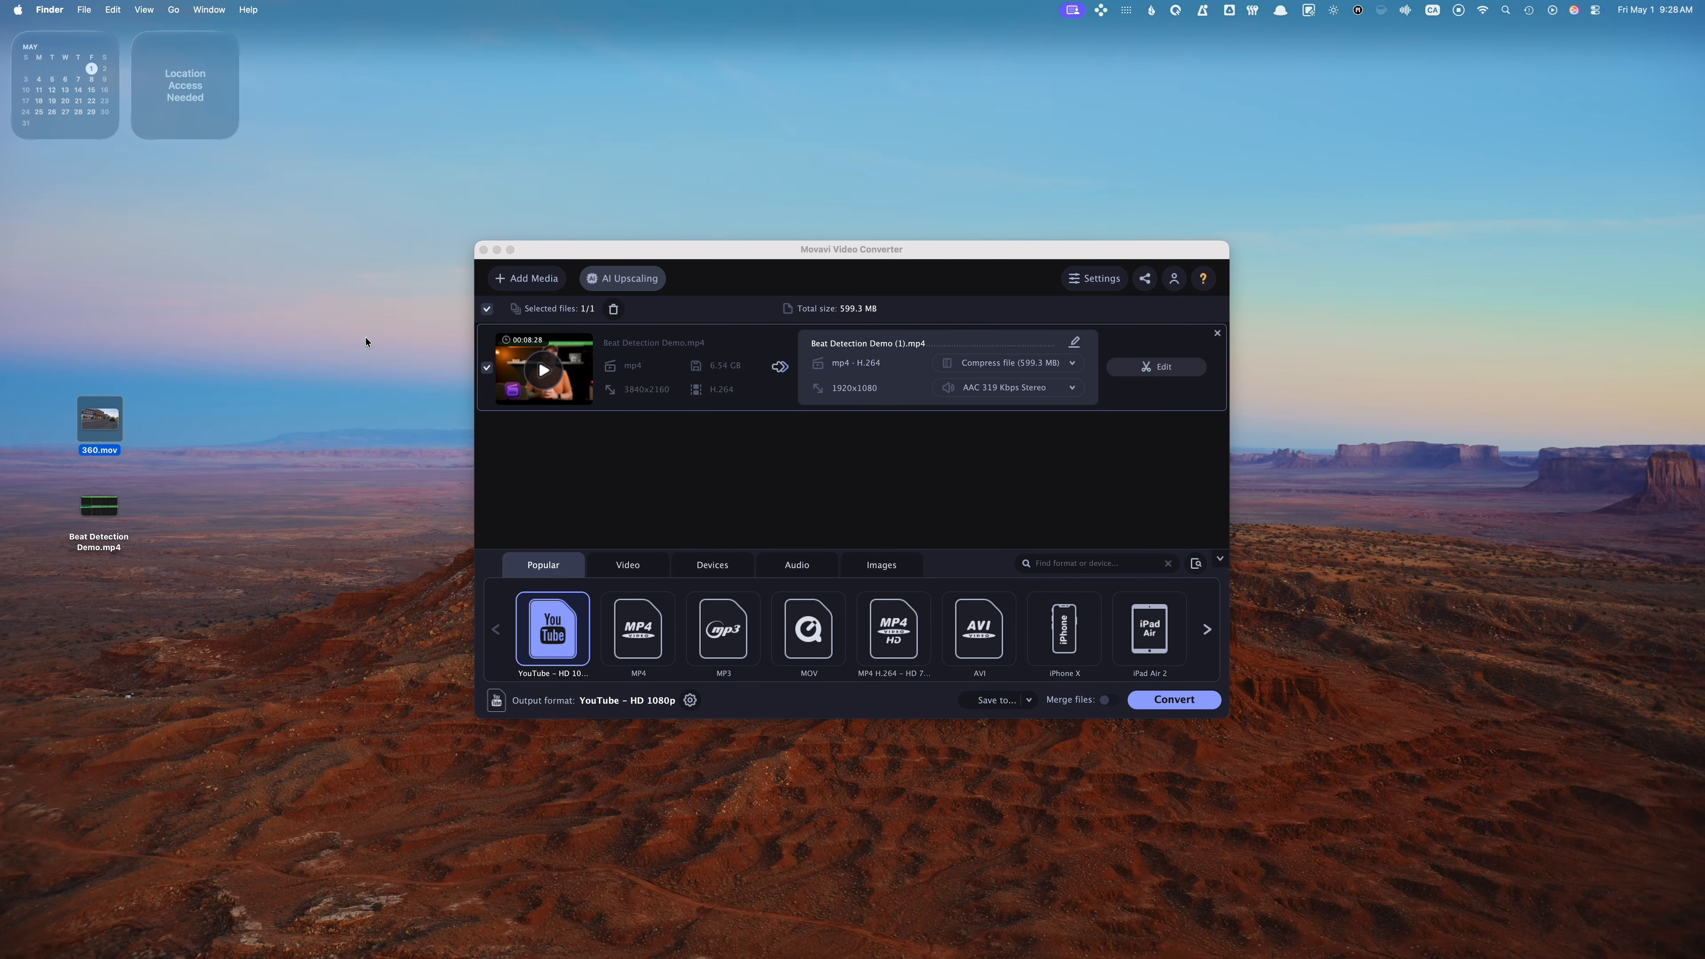
left_click(593, 279)
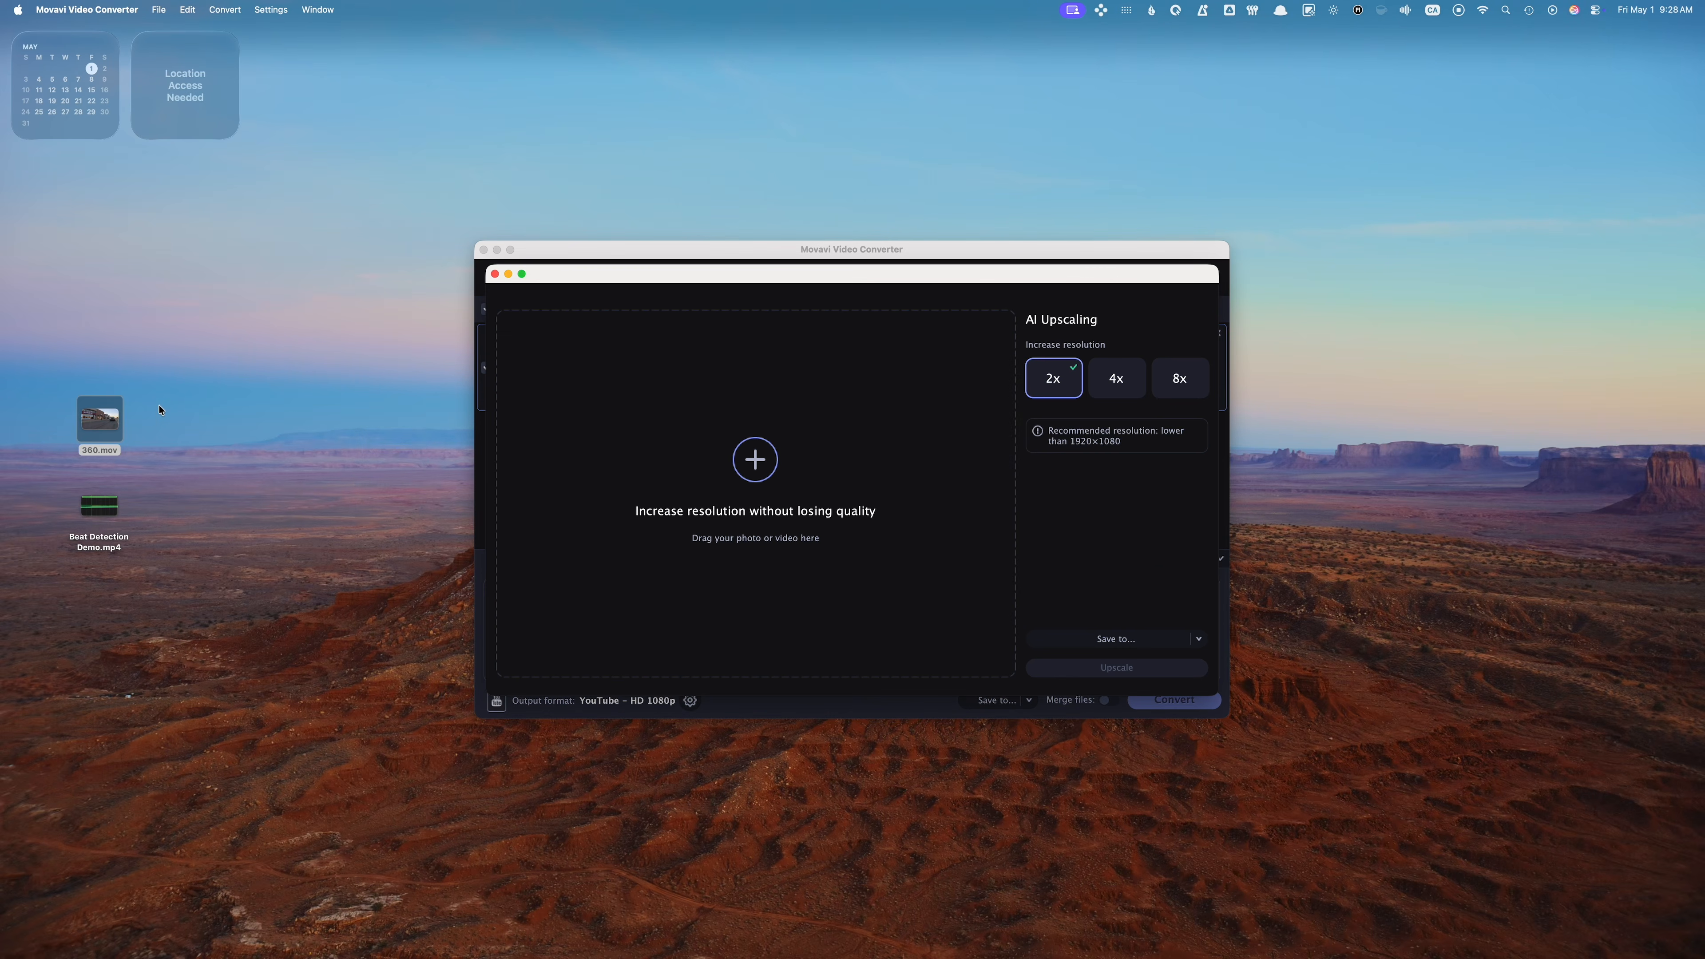
left_click_drag(400, 442, 784, 464)
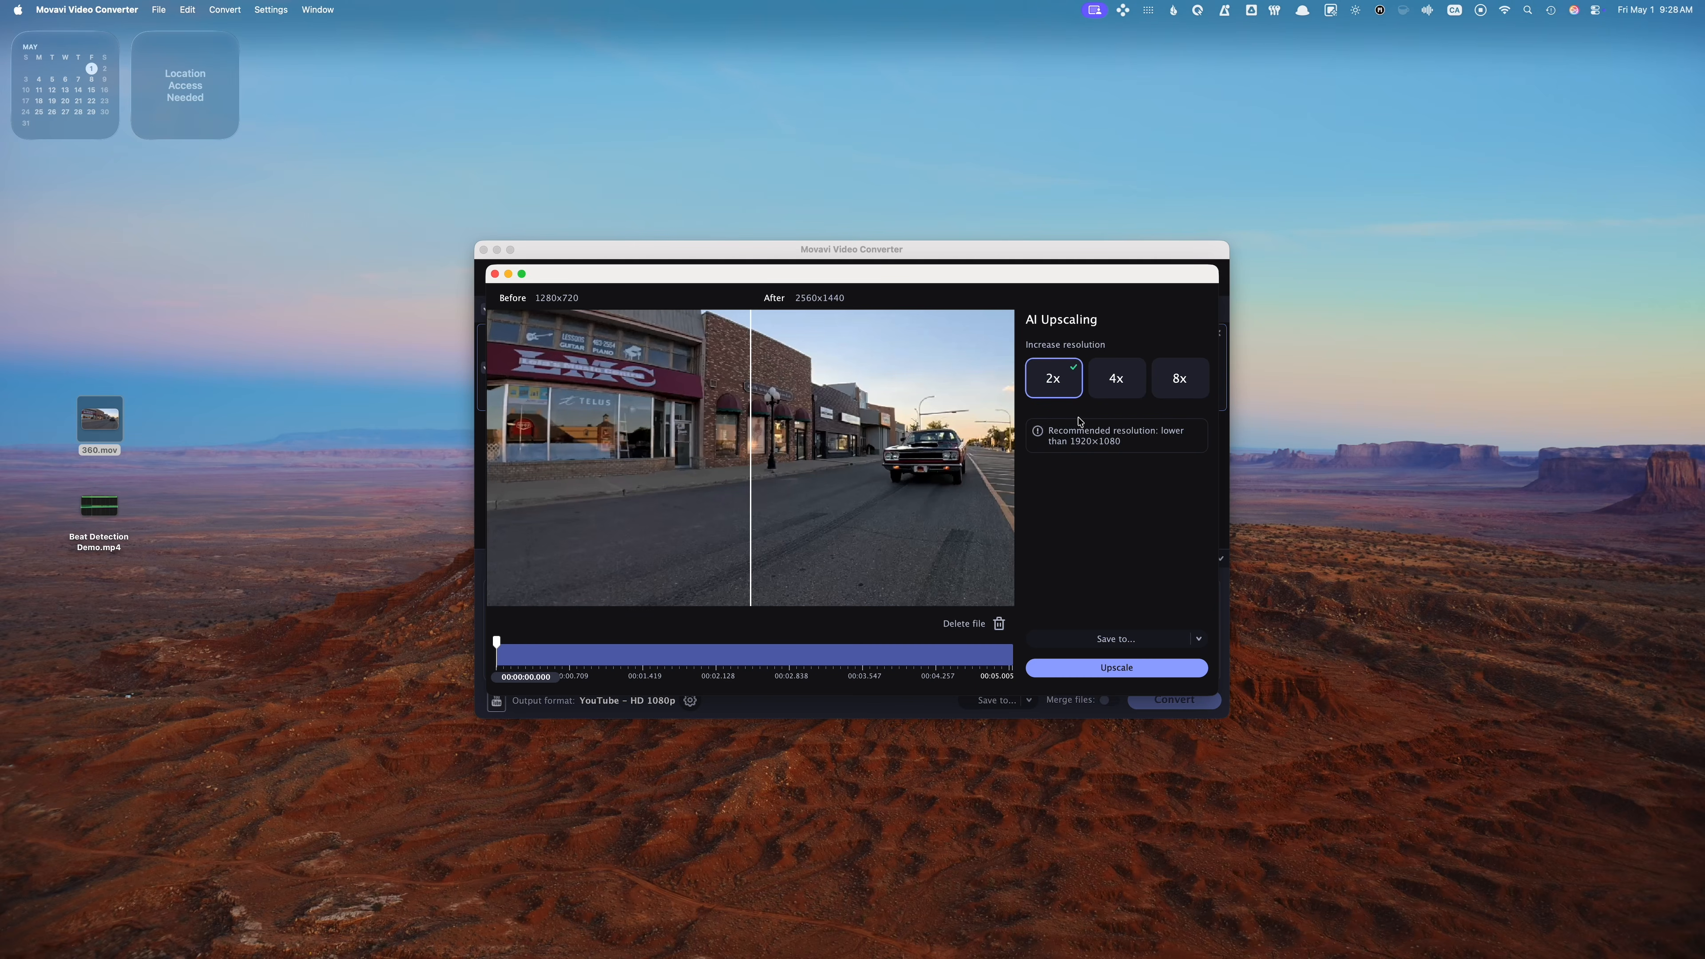
left_click(1105, 395)
left_click(1132, 673)
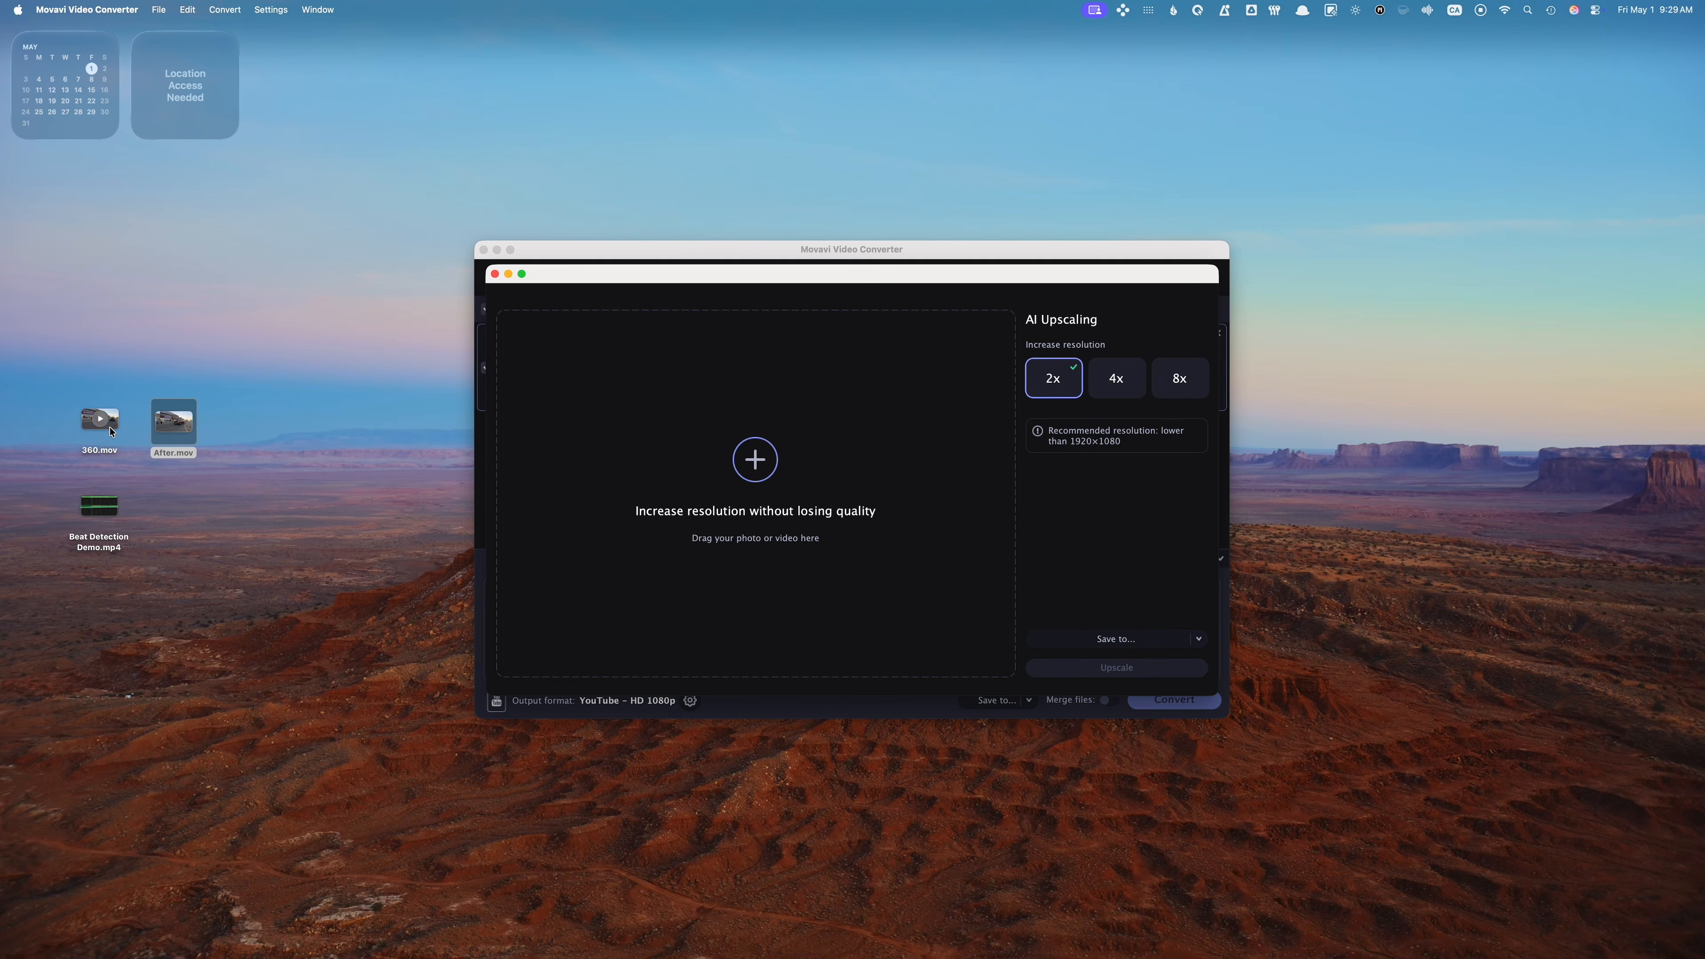
Preview the original 360.mov from the desktop for comparison with the upscaled video.
left_click(112, 432)
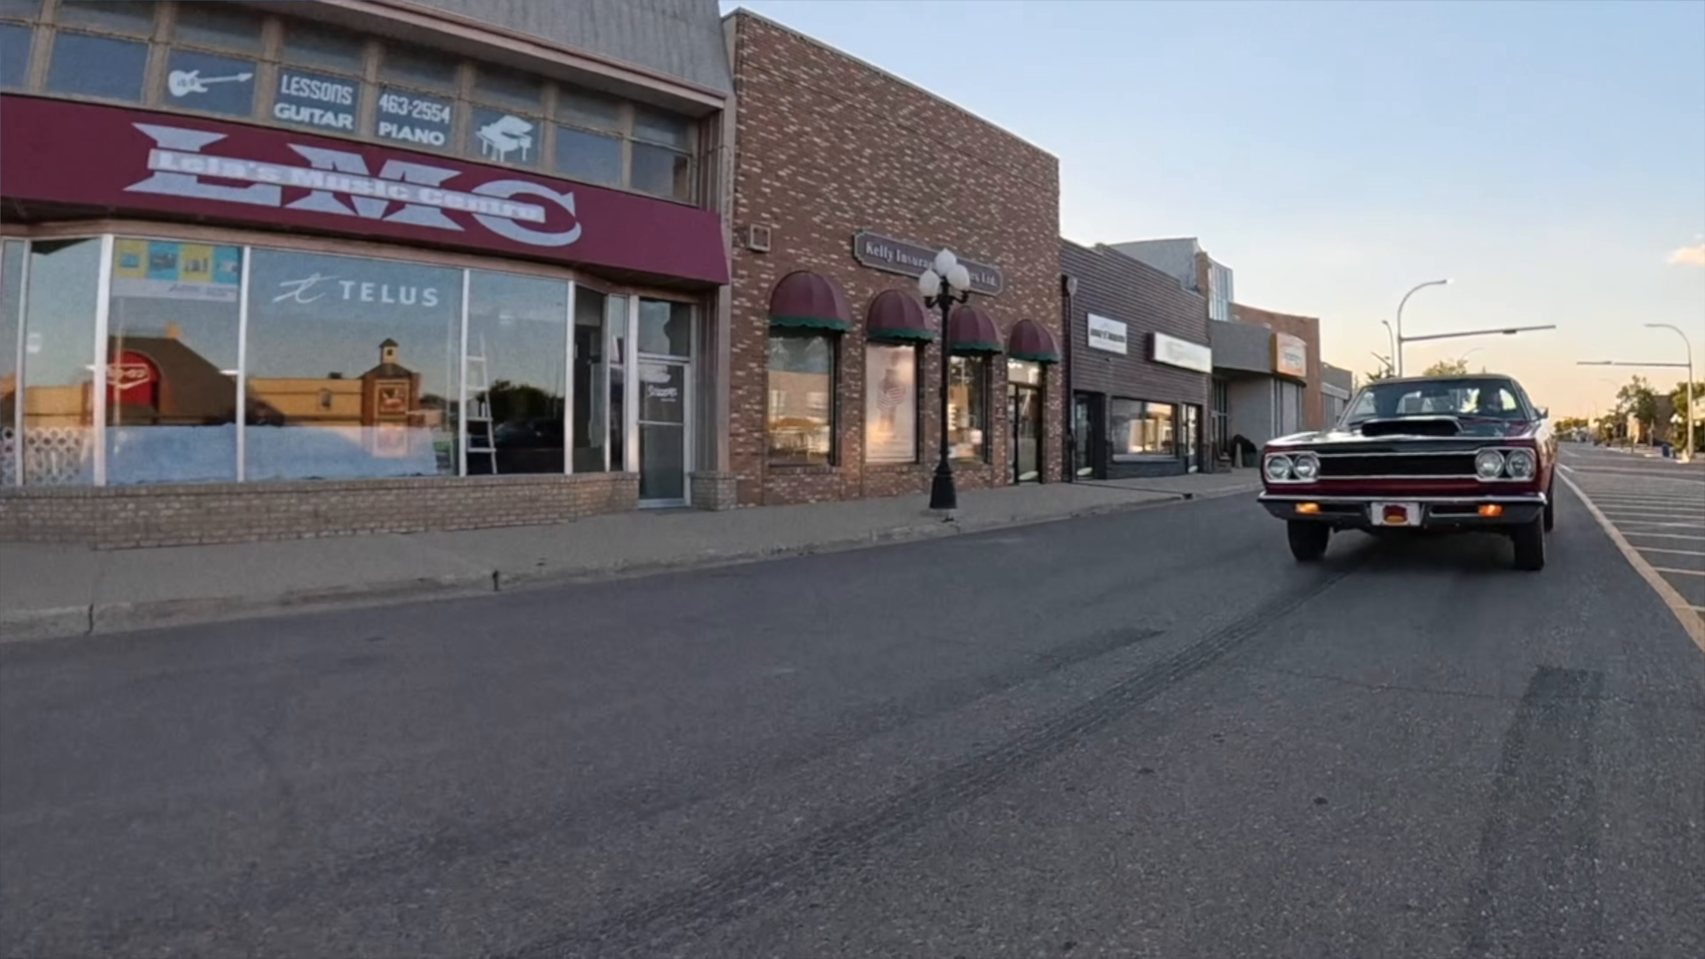